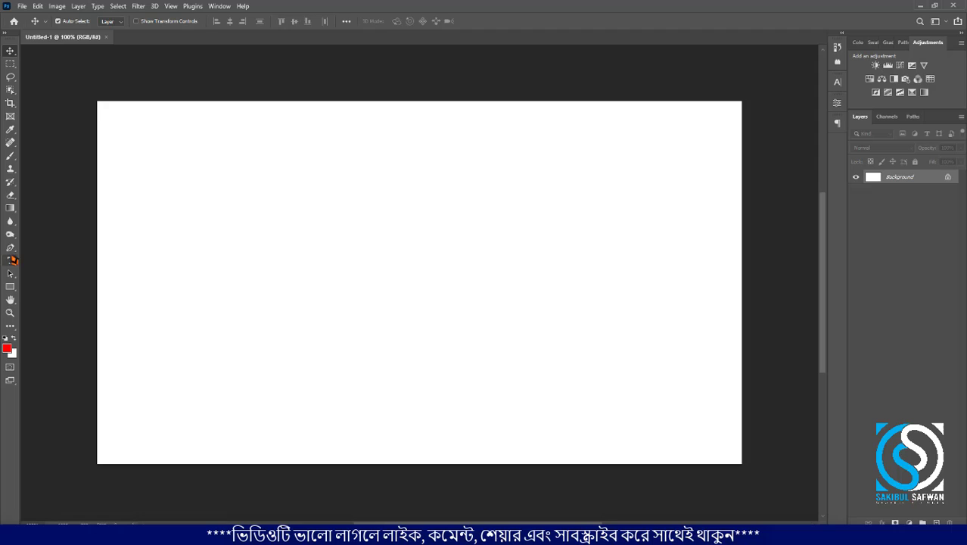
Create a horizontal text layer near the canvas centre and type the Bengali phrase 'আমার বাংলা'
{"action": "left_click", "coordinate": [10, 248]}
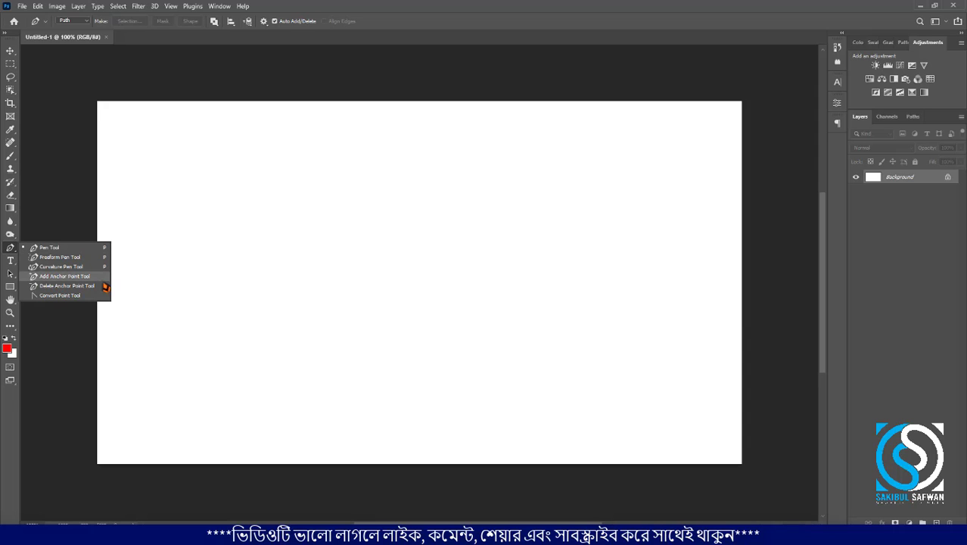
{"action": "left_click", "coordinate": [10, 260]}
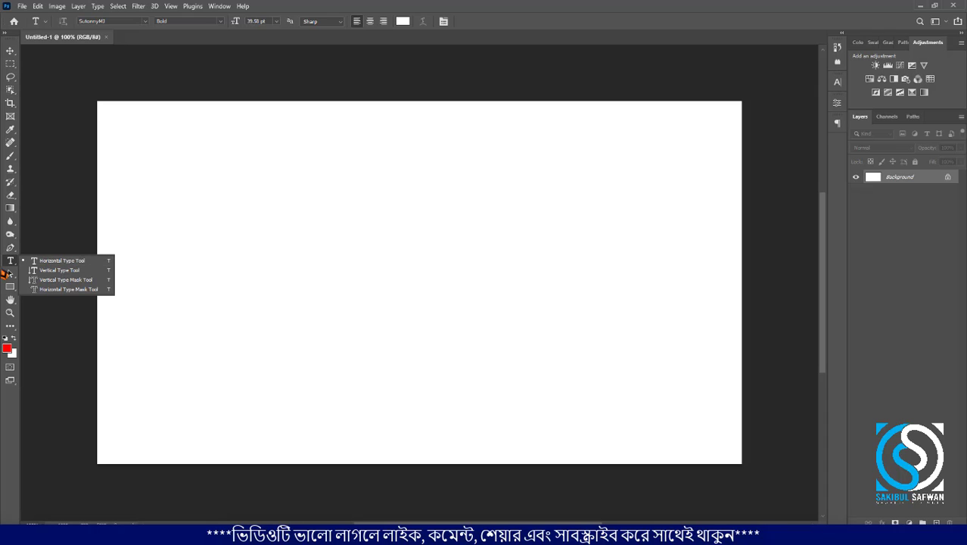
{"action": "left_click", "coordinate": [74, 262]}
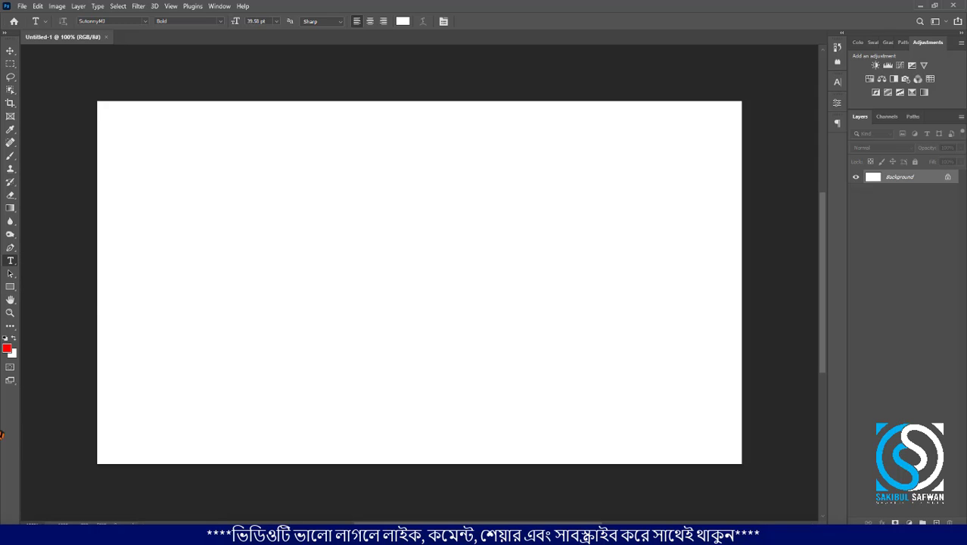
{"action": "left_click", "coordinate": [271, 242]}
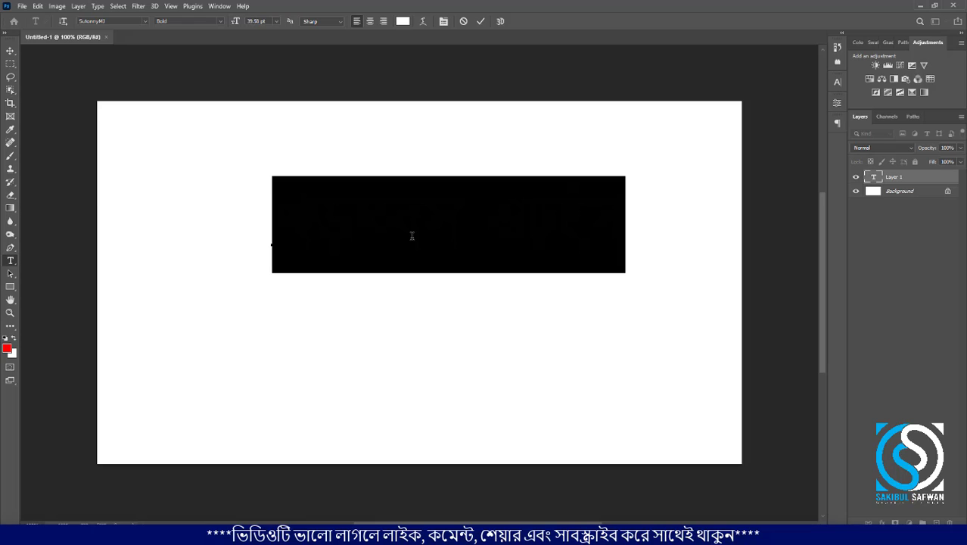
{"action": "type", "text": "আম"}
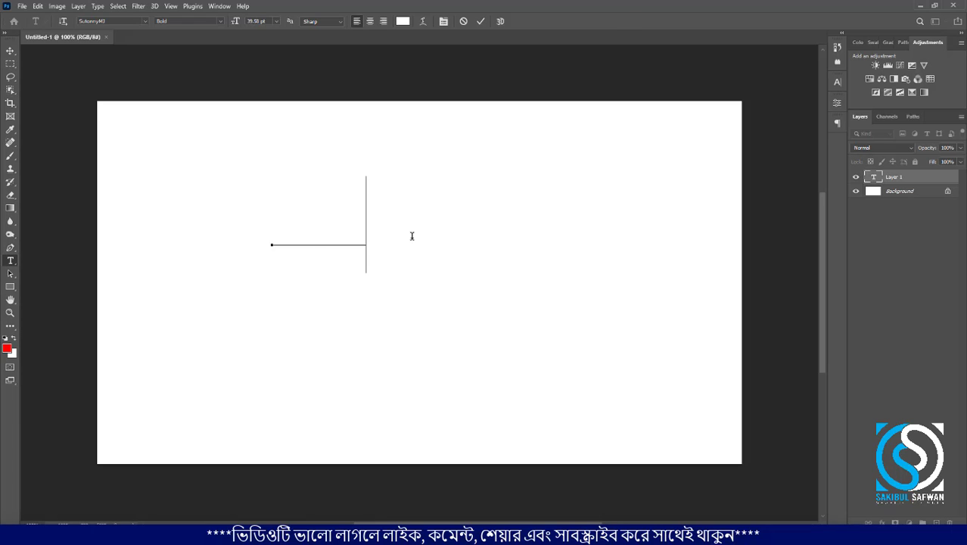
{"action": "type", "text": "ার বাংলা"}
Colour all of the layer's text bright pink (#ff0094)
{"action": "key", "text": "ctrl+a"}
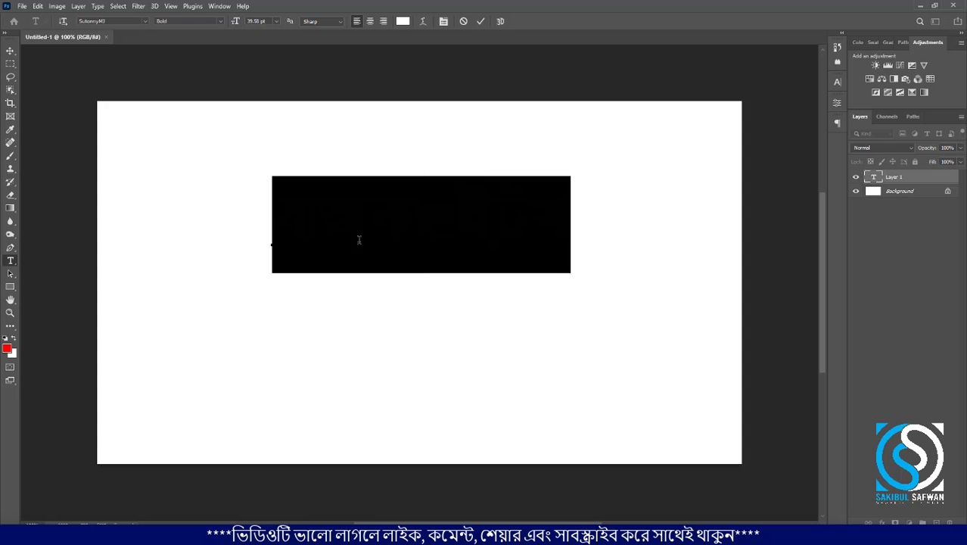
{"action": "left_click", "coordinate": [407, 22]}
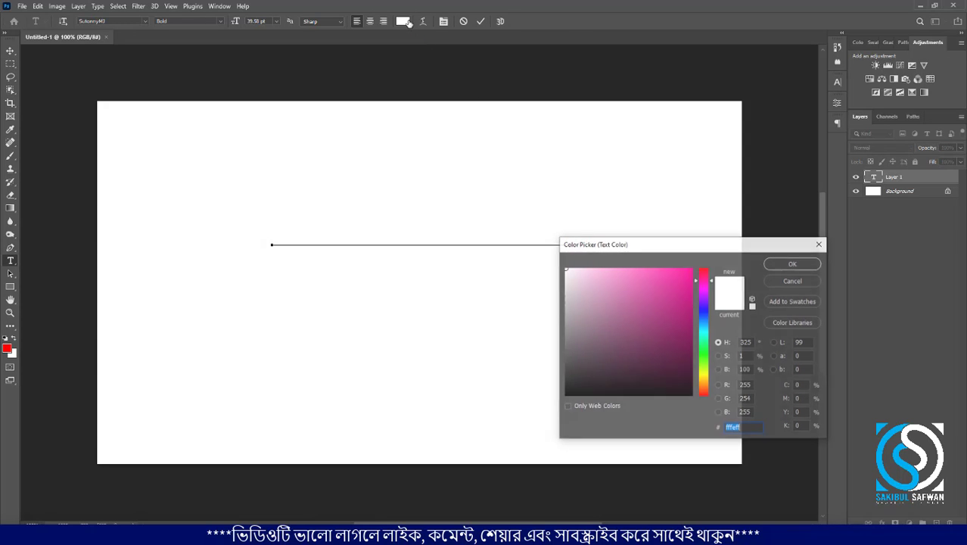
{"action": "left_click", "coordinate": [691, 270]}
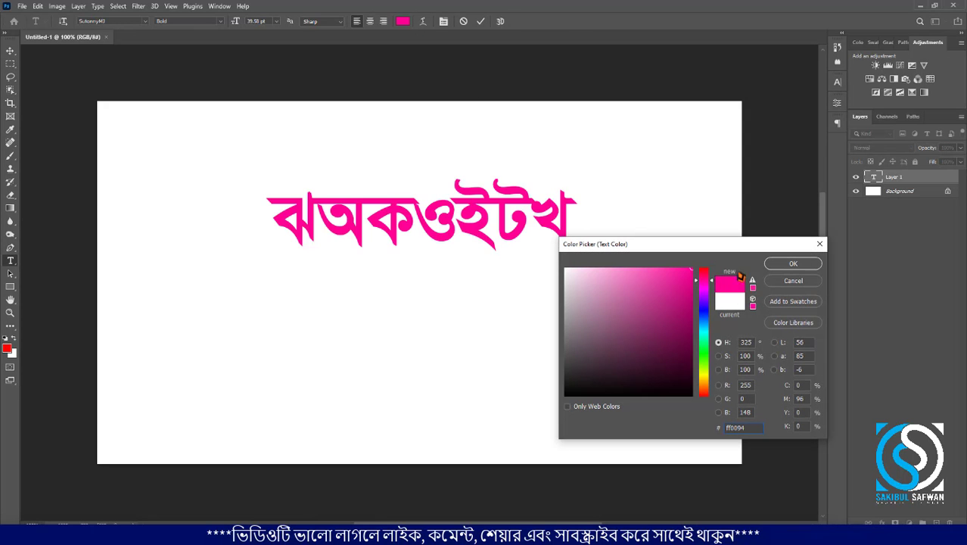
{"action": "left_click", "coordinate": [793, 263]}
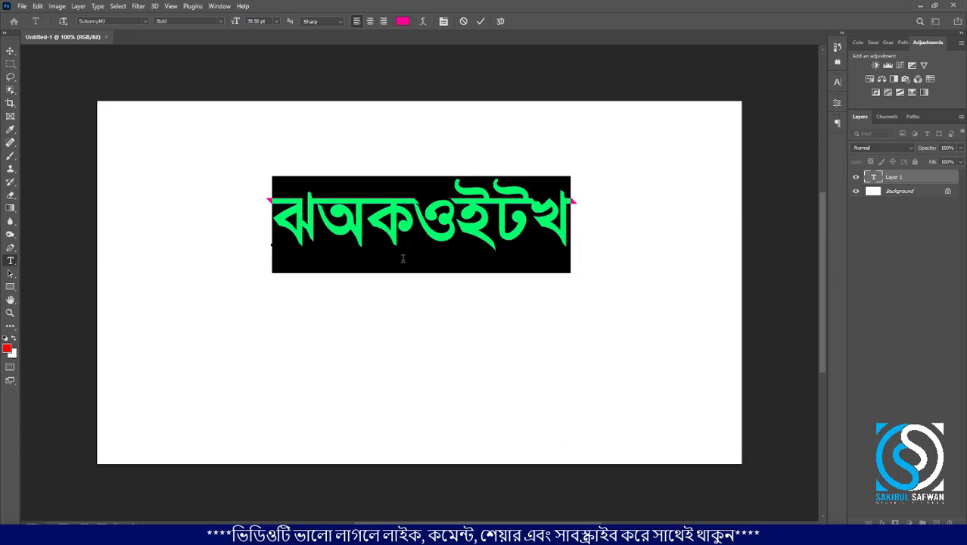
Apply Times New Roman to the text and commit the layer
{"action": "left_click_drag", "start_coordinate": [284, 208], "coordinate": [578, 174]}
{"action": "left_click", "coordinate": [146, 22]}
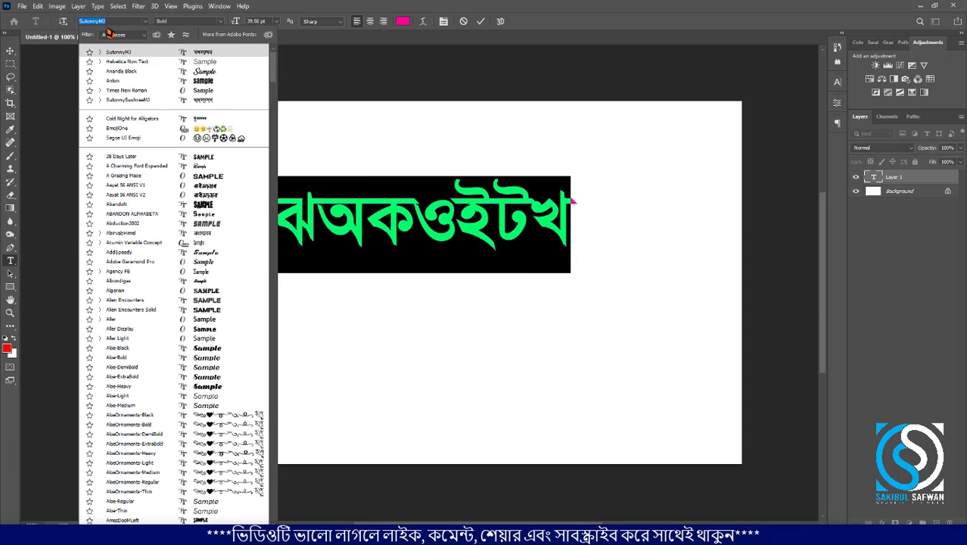
{"action": "left_click", "coordinate": [157, 91]}
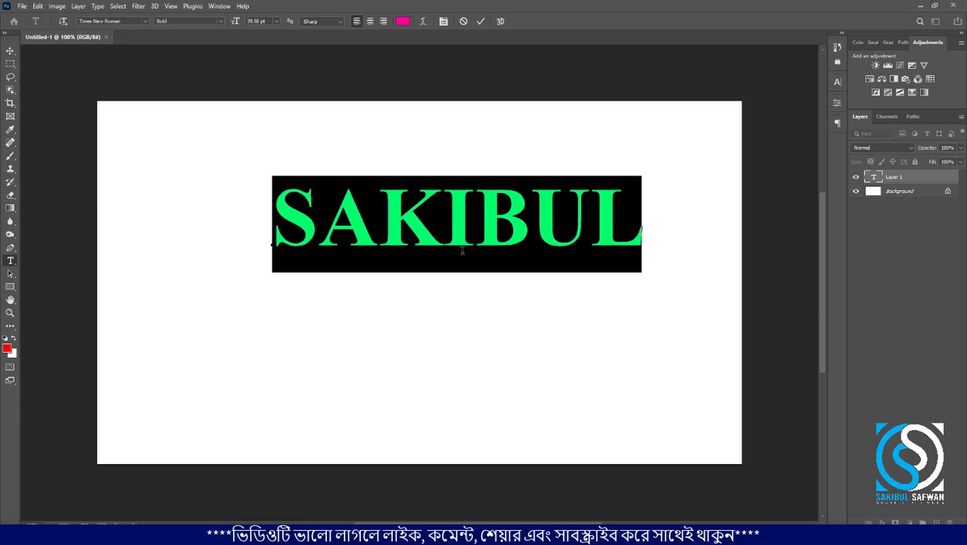
{"action": "left_click", "coordinate": [10, 49]}
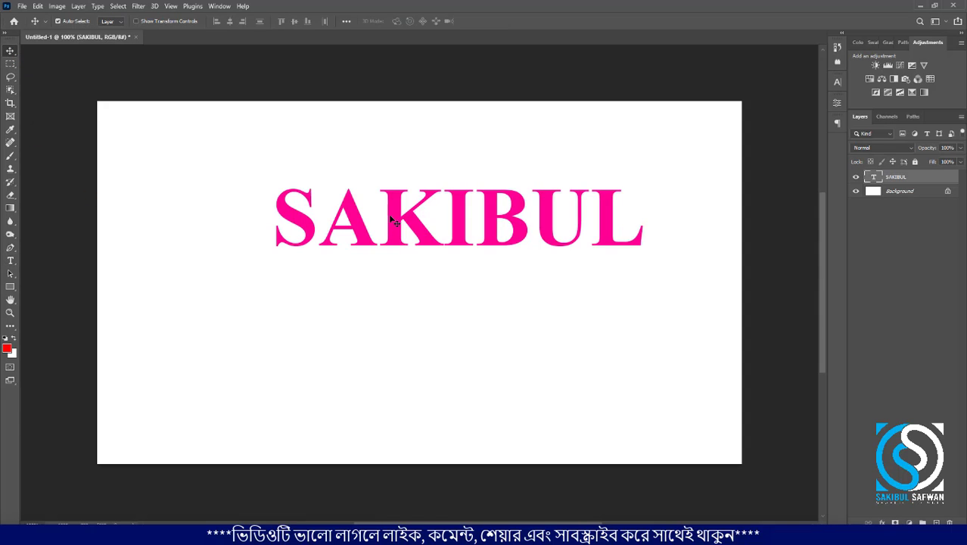
{"action": "key", "text": "Delete"}
{"action": "left_click", "coordinate": [11, 261]}
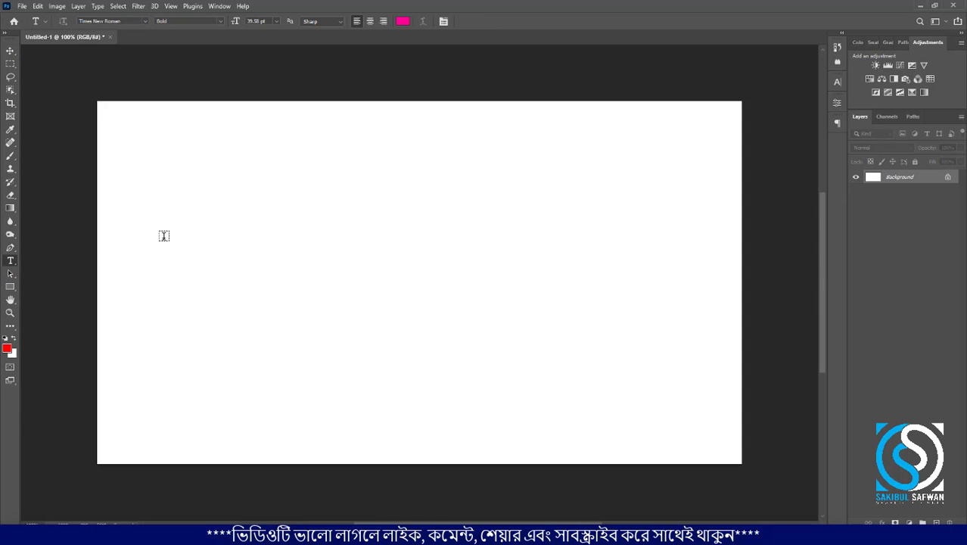
{"action": "left_click", "coordinate": [239, 214]}
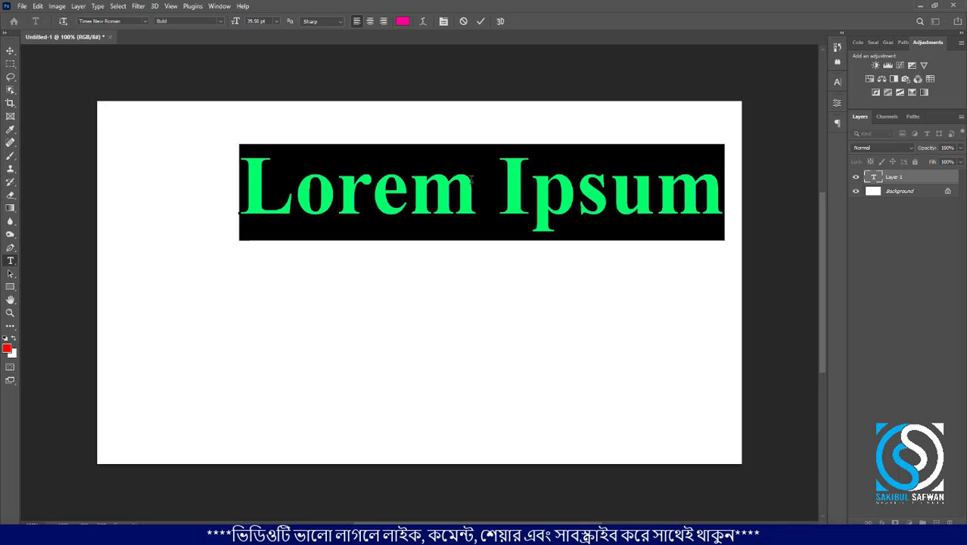
{"action": "key", "text": "ctrl"}
{"action": "left_click", "coordinate": [10, 50]}
{"action": "key", "text": "Delete"}
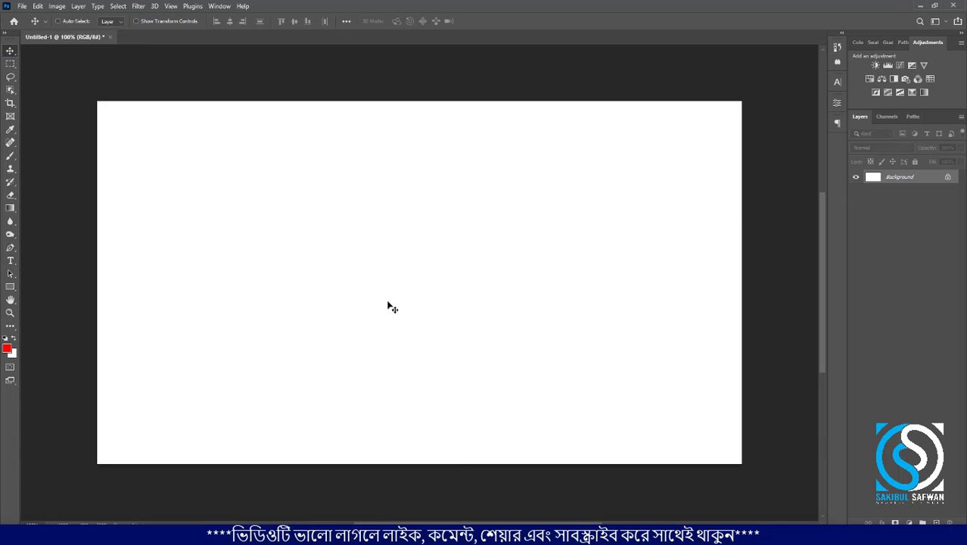
{"action": "key", "text": "ctrl+v"}
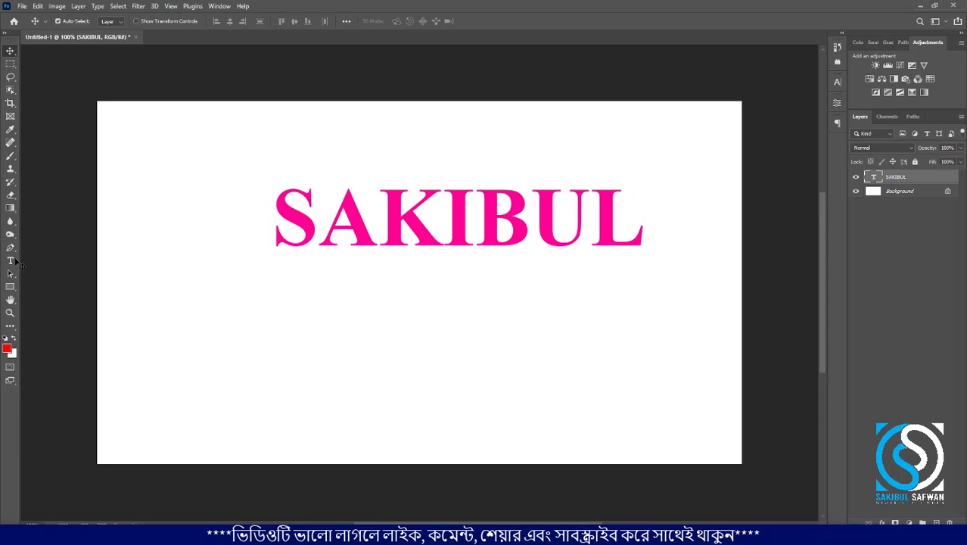
{"action": "left_click", "coordinate": [10, 261]}
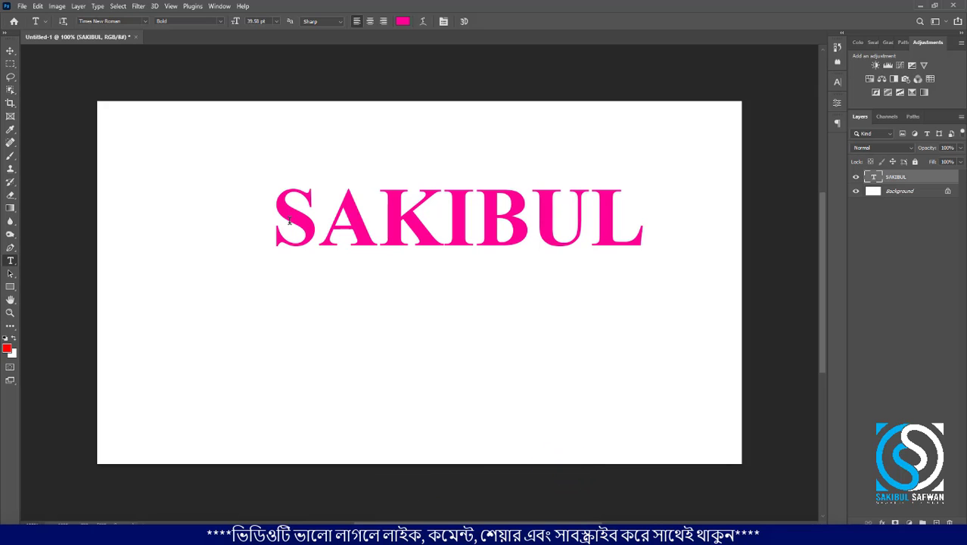
Add a second word starting 'SA' after the name text, running past the right edge
{"action": "left_click_drag", "start_coordinate": [289, 220], "coordinate": [632, 212]}
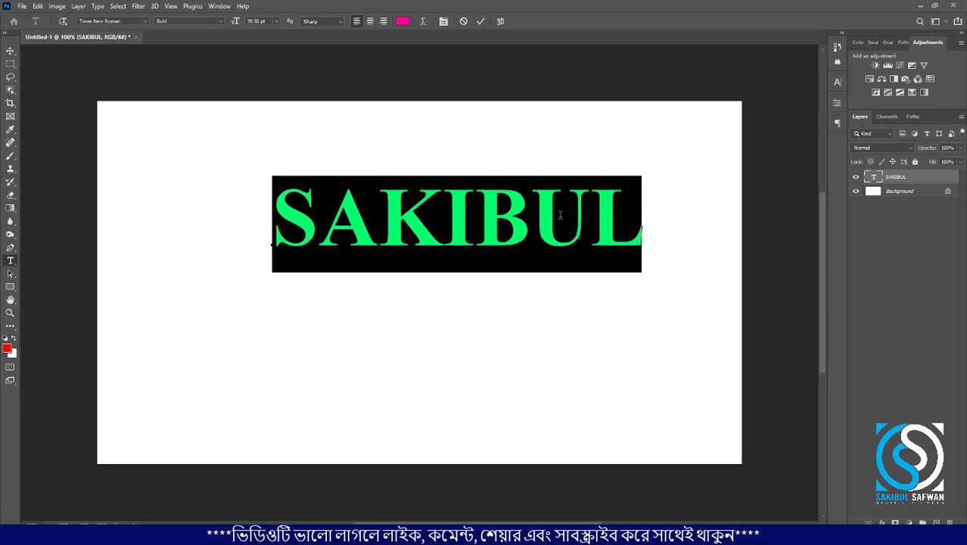
{"action": "left_click", "coordinate": [462, 232]}
{"action": "key", "text": "ctrl+a"}
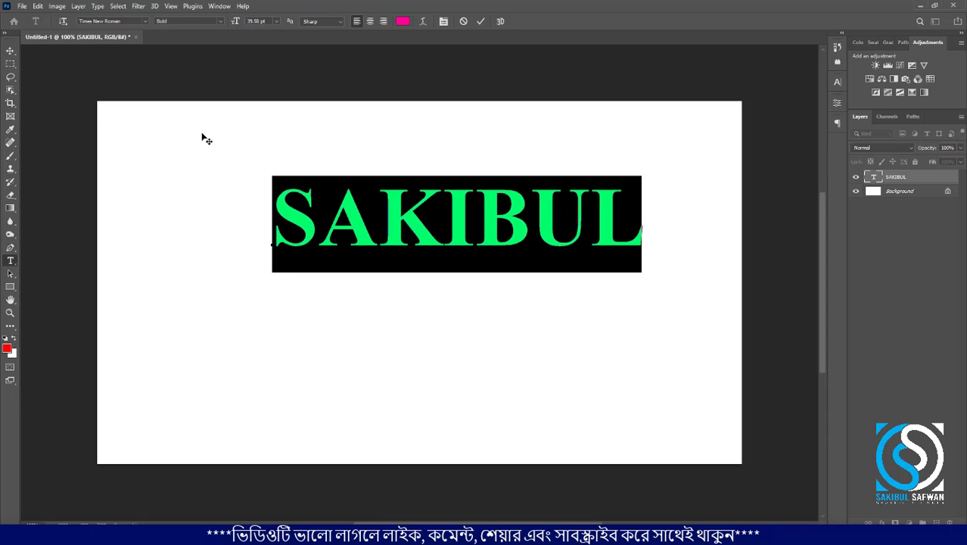
{"action": "left_click", "coordinate": [622, 219]}
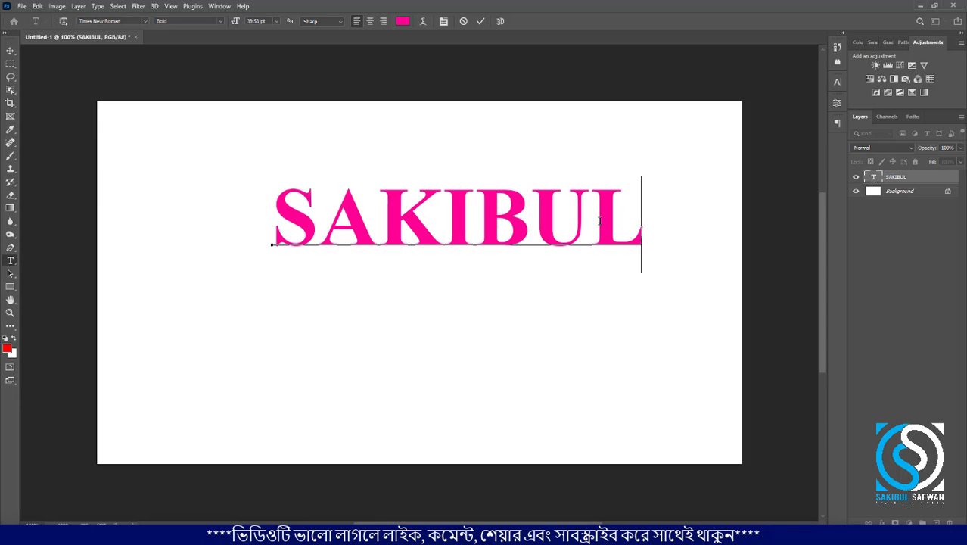
{"action": "type", "text": "SA"}
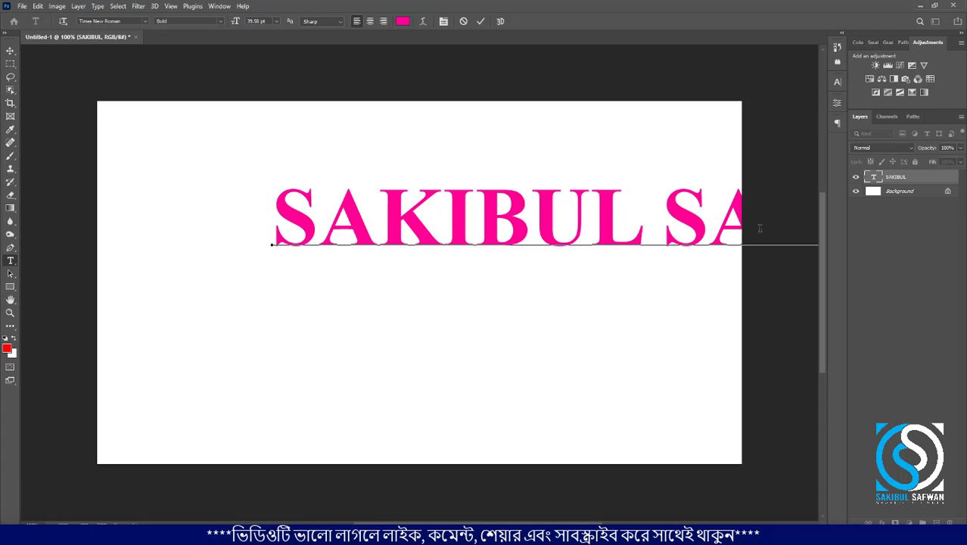
Move the text line left and lower on the canvas, then select the whole line
{"action": "key", "text": "ctrl"}
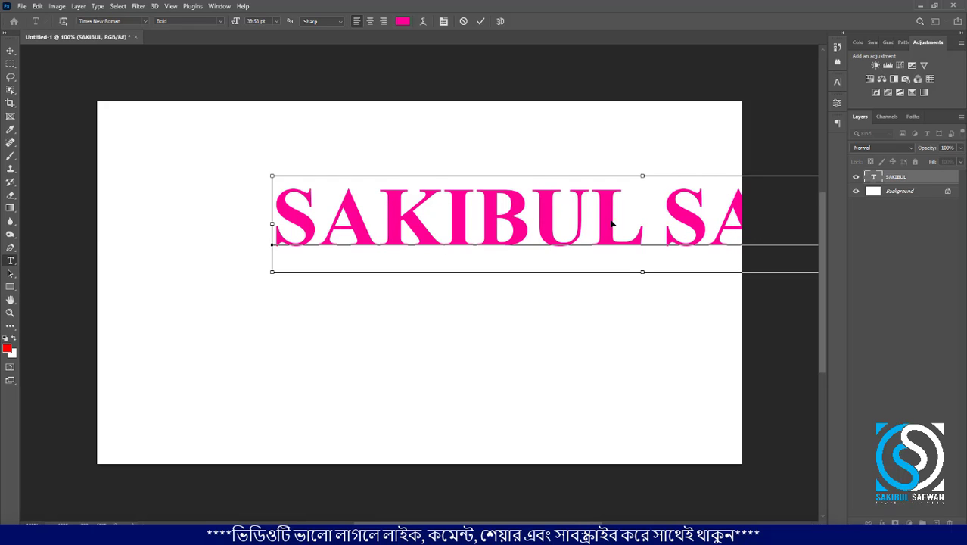
{"action": "left_click_drag", "start_coordinate": [501, 201], "coordinate": [454, 271]}
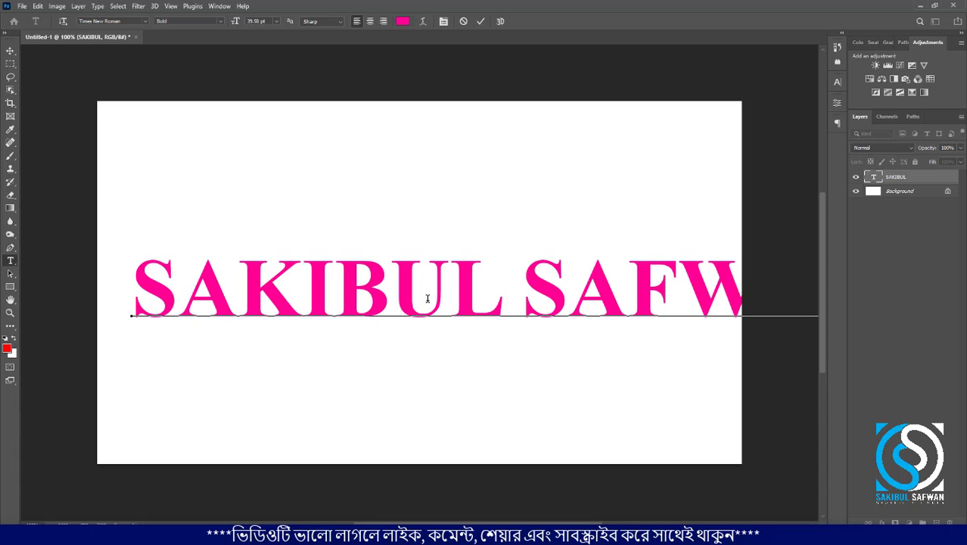
{"action": "left_click", "coordinate": [449, 266]}
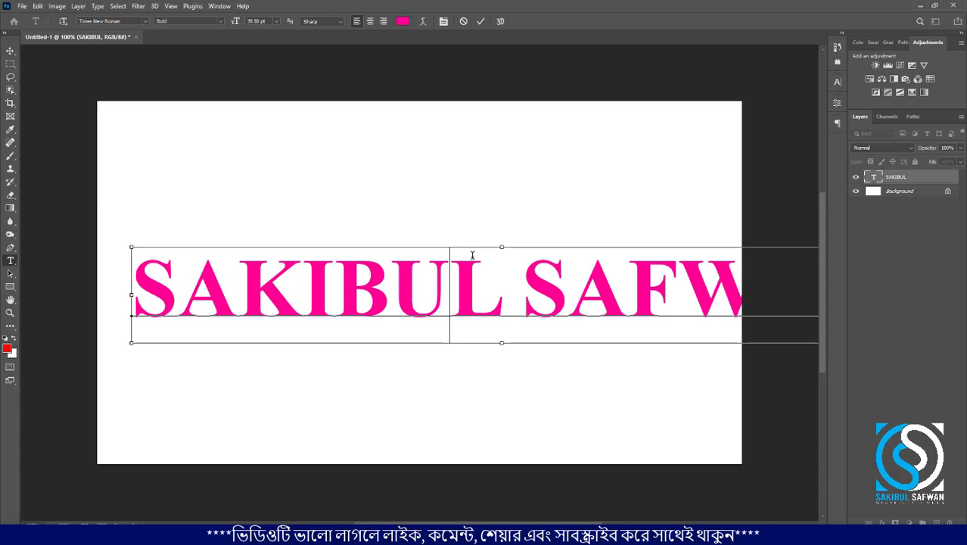
{"action": "key", "text": "ctrl+a"}
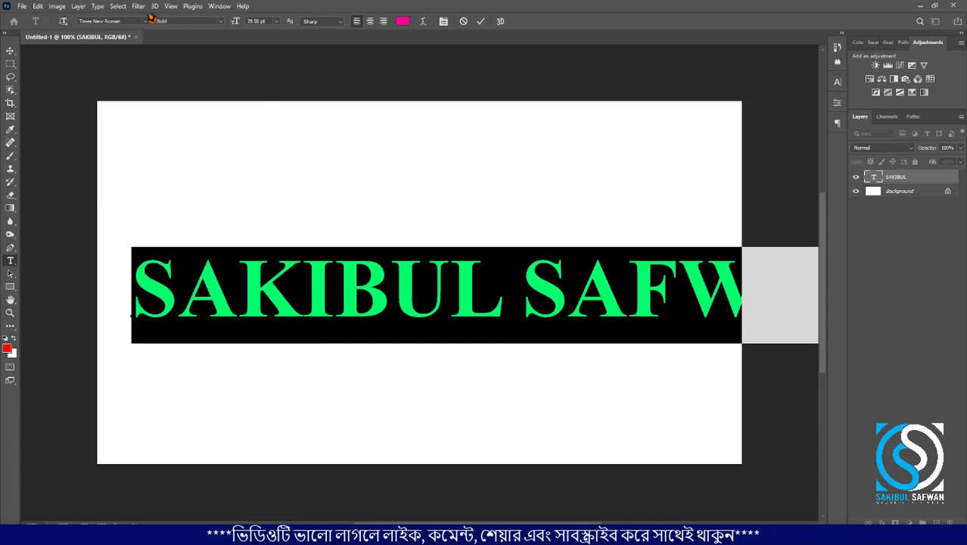
Try font sizes of 48, 16, 24, about 40 and 30 pt on the name text
{"action": "left_click", "coordinate": [277, 21]}
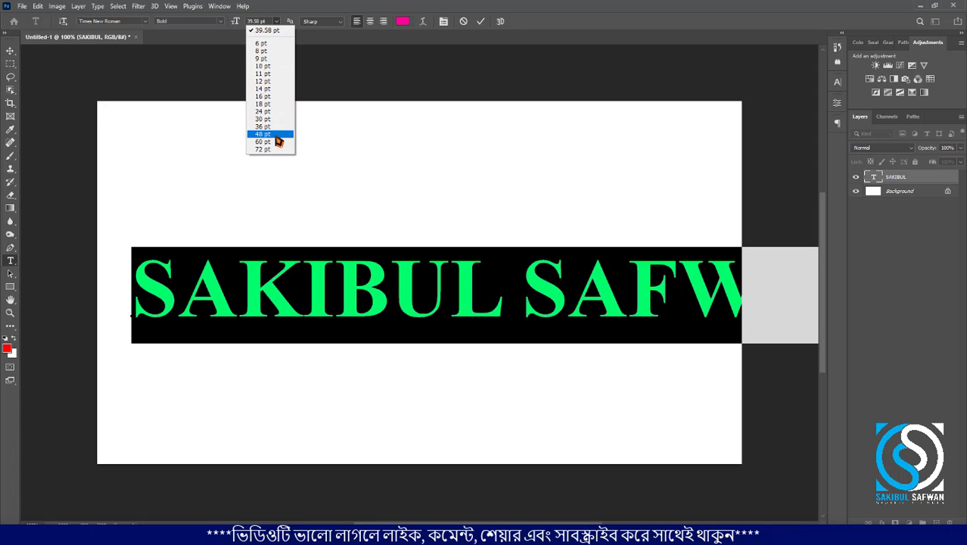
{"action": "left_click", "coordinate": [277, 134]}
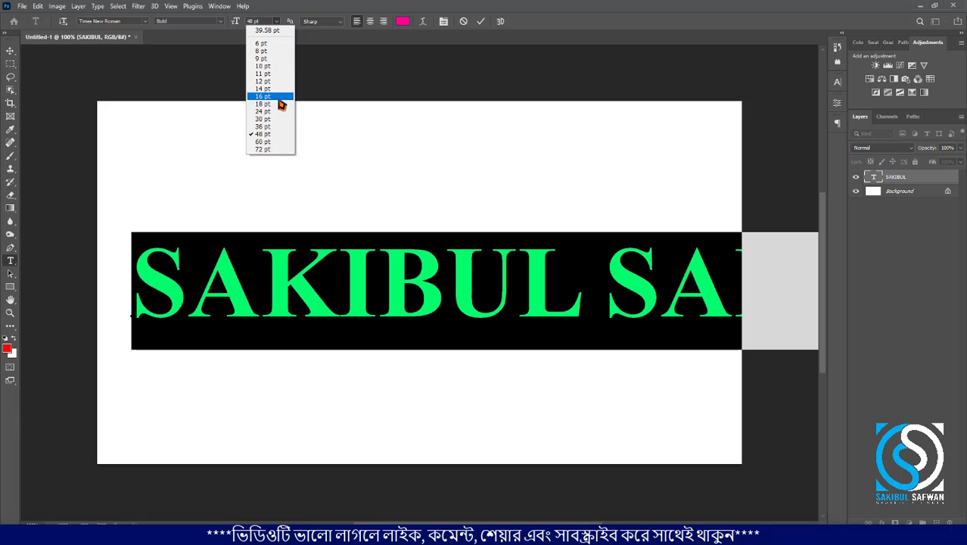
{"action": "left_click", "coordinate": [280, 97]}
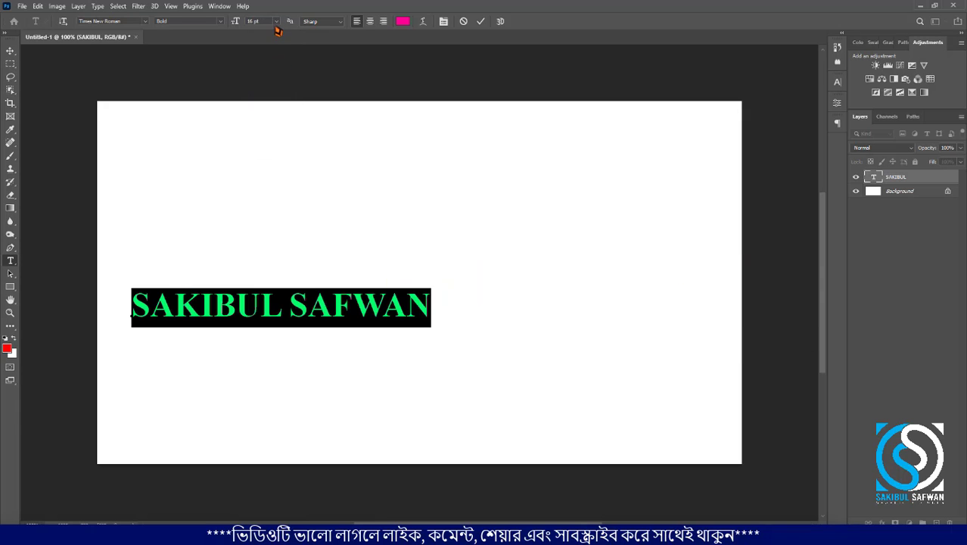
{"action": "left_click", "coordinate": [276, 21]}
{"action": "left_click", "coordinate": [277, 111]}
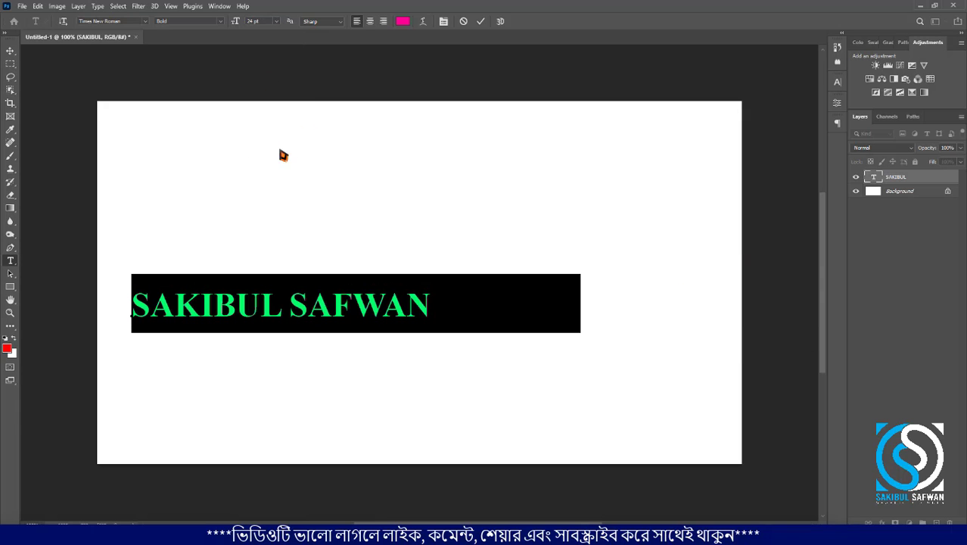
{"action": "left_click_drag", "start_coordinate": [235, 21], "coordinate": [254, 21]}
{"action": "left_click", "coordinate": [277, 21]}
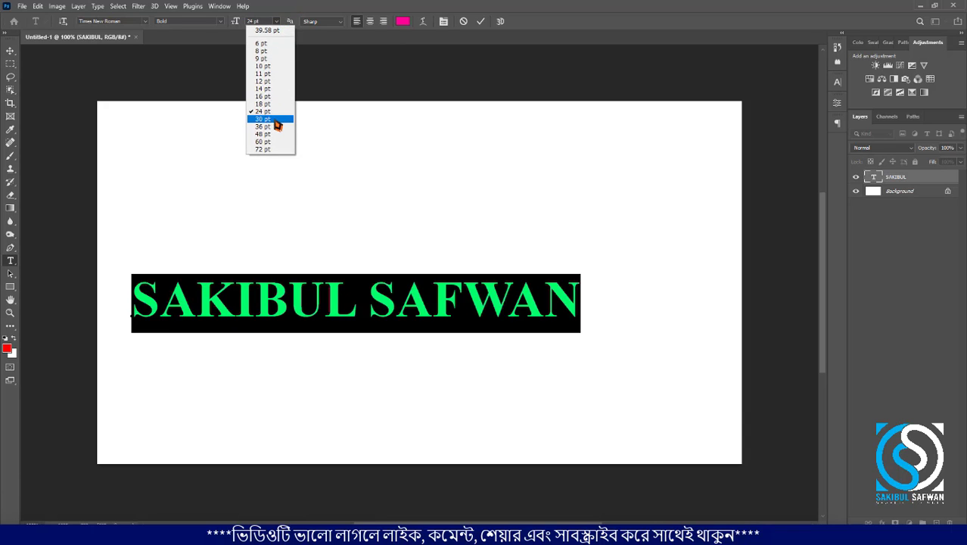
{"action": "left_click", "coordinate": [274, 119]}
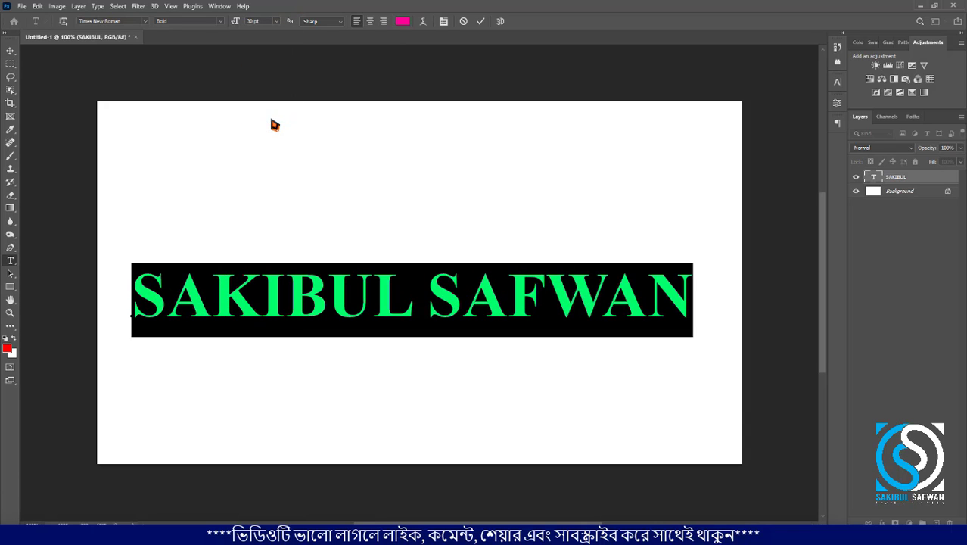
Set the name text size to 28 pt
{"action": "left_click", "coordinate": [264, 21]}
{"action": "key", "text": "Return"}
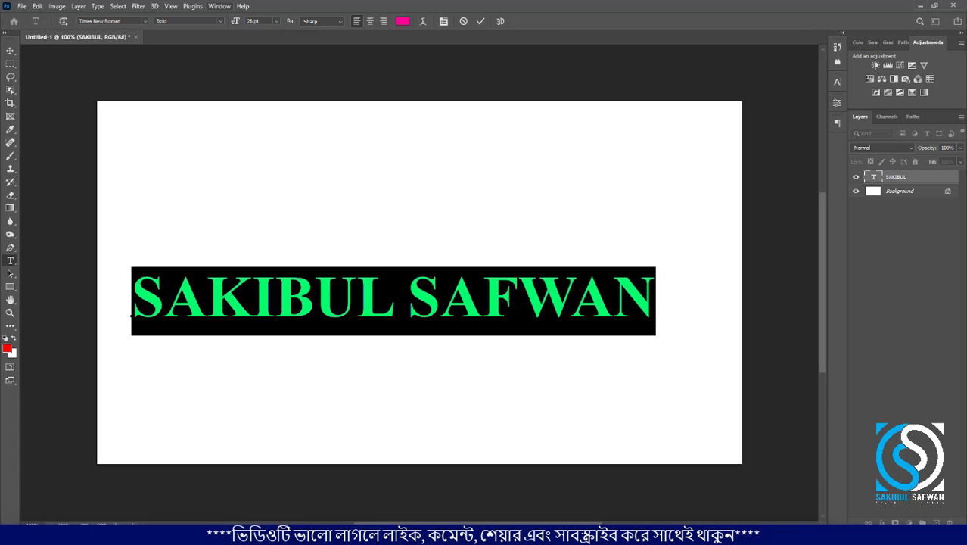
{"action": "left_click", "coordinate": [277, 23]}
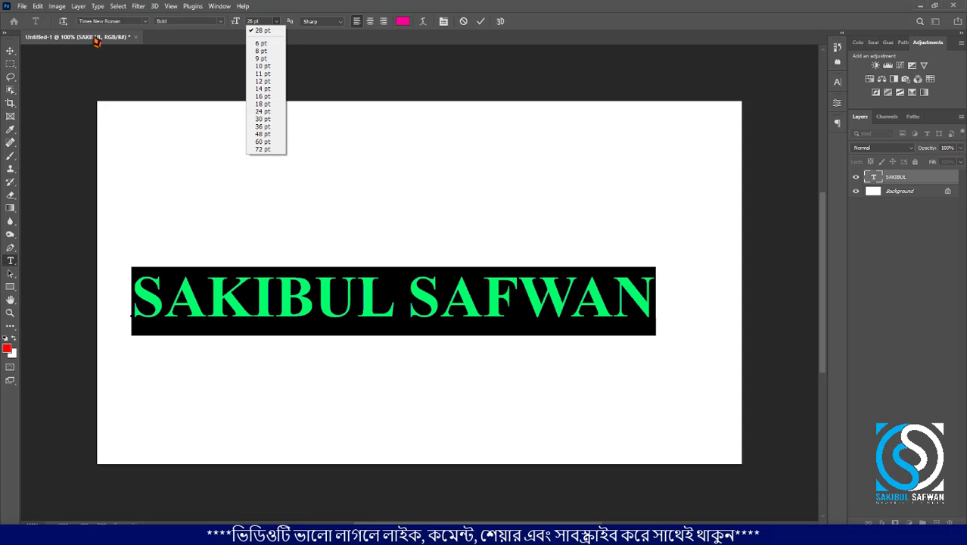
{"action": "left_click", "coordinate": [146, 22]}
{"action": "left_click", "coordinate": [146, 22]}
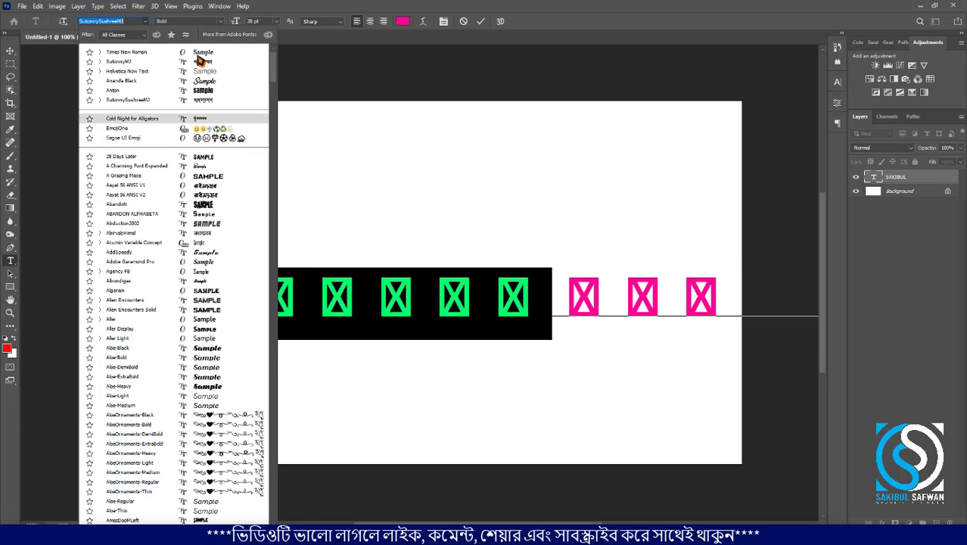
Keep Times New Roman Bold with Sharp anti-aliasing and commit the text edit
{"action": "left_click", "coordinate": [224, 22]}
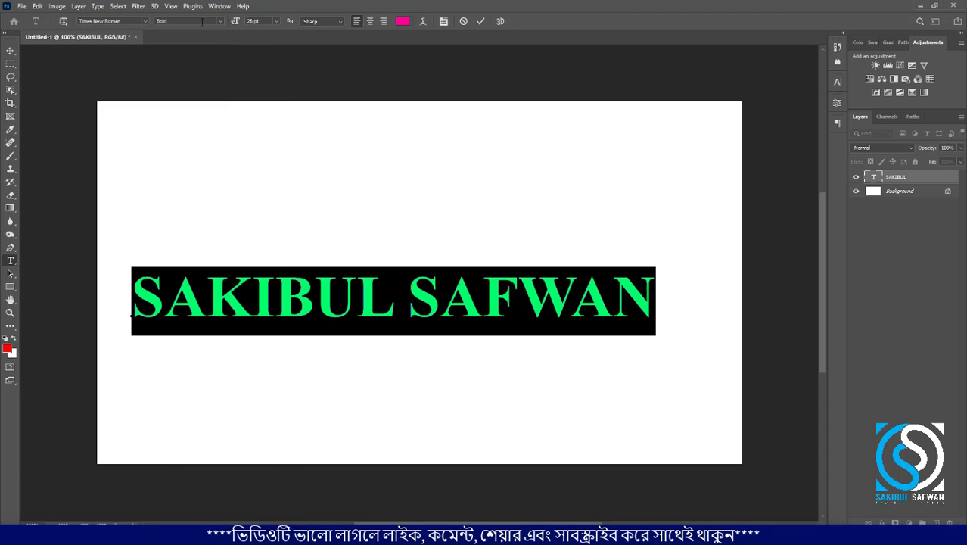
{"action": "left_click", "coordinate": [222, 22]}
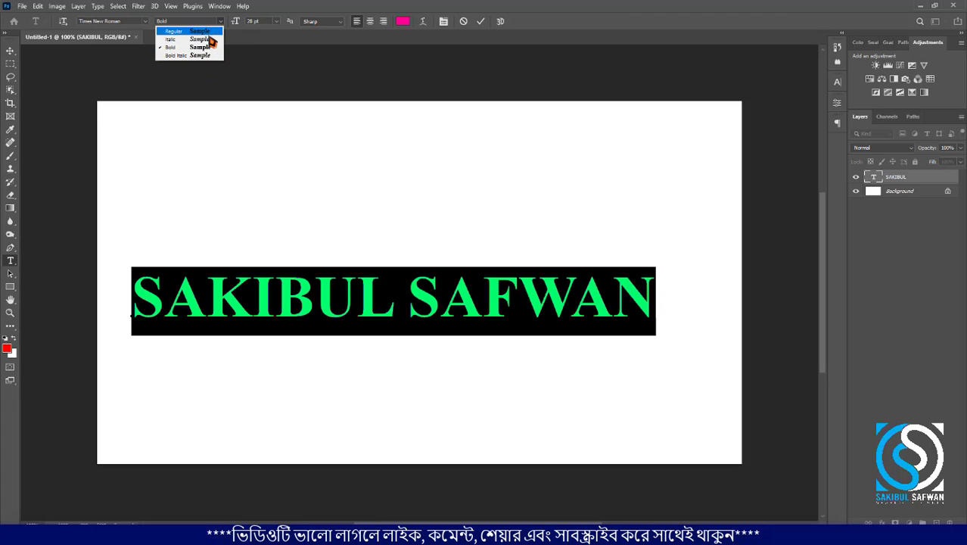
{"action": "left_click", "coordinate": [340, 22]}
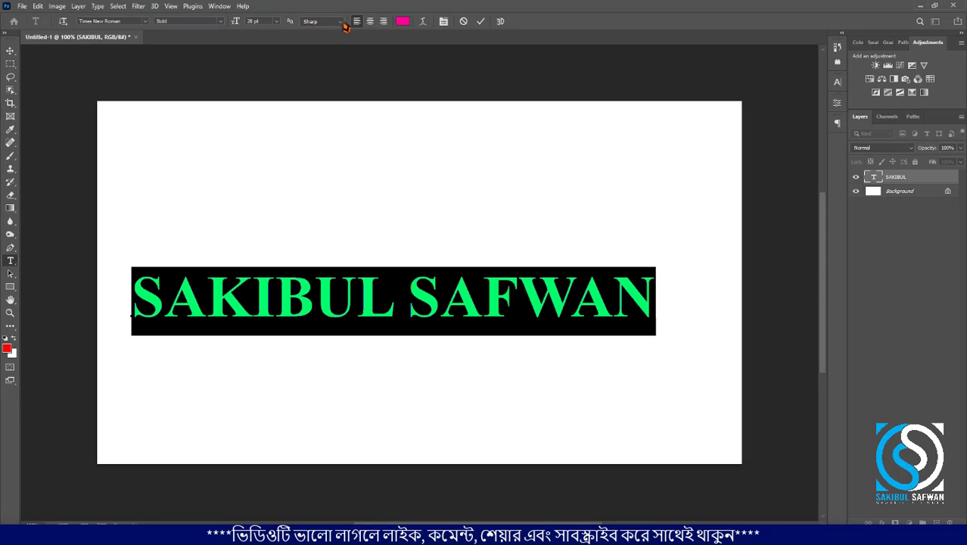
{"action": "left_click", "coordinate": [342, 23]}
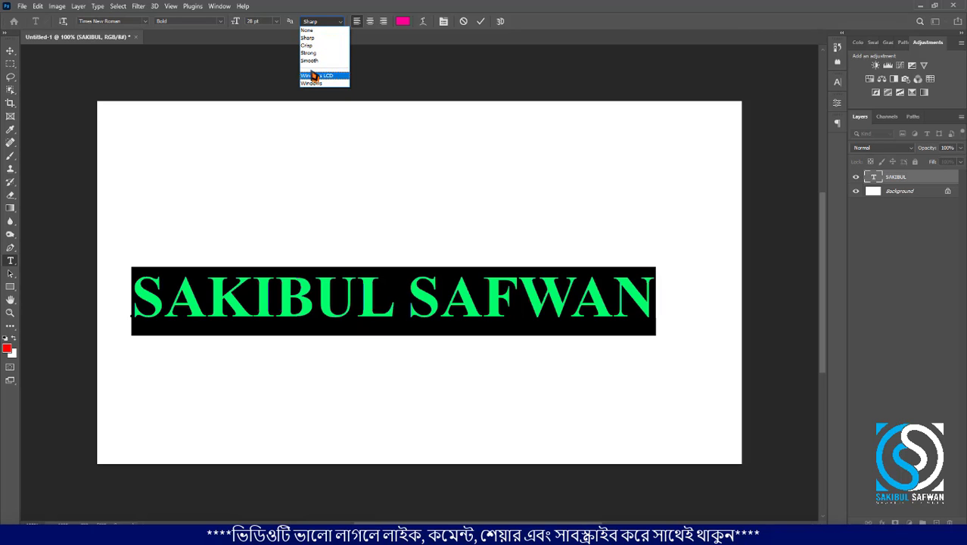
{"action": "left_click", "coordinate": [543, 11]}
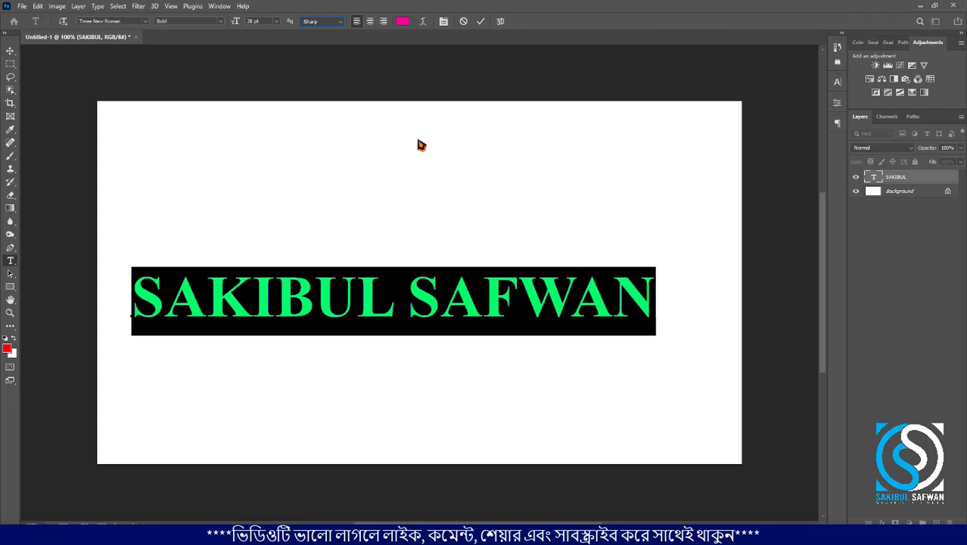
{"action": "left_click", "coordinate": [481, 22]}
{"action": "scroll", "coordinate": [352, 327], "scroll_direction": "up", "scroll_amount": 10}
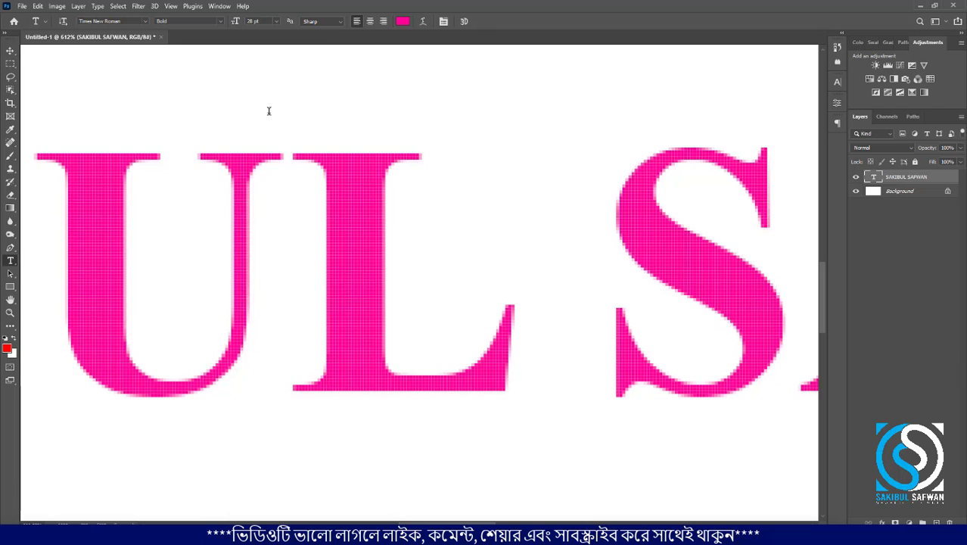
{"action": "left_click", "coordinate": [206, 230]}
{"action": "key", "text": "ctrl+a"}
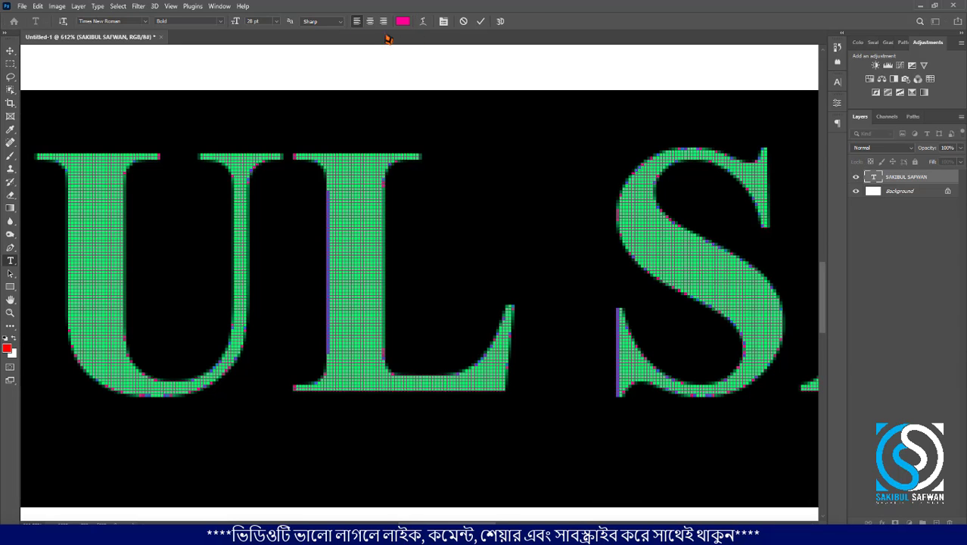
{"action": "left_click", "coordinate": [342, 22]}
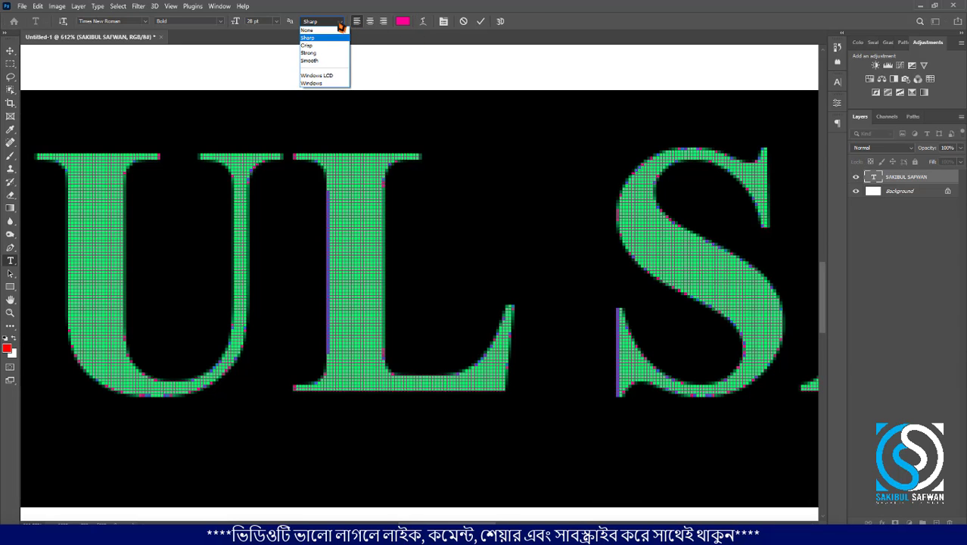
{"action": "left_click", "coordinate": [327, 61]}
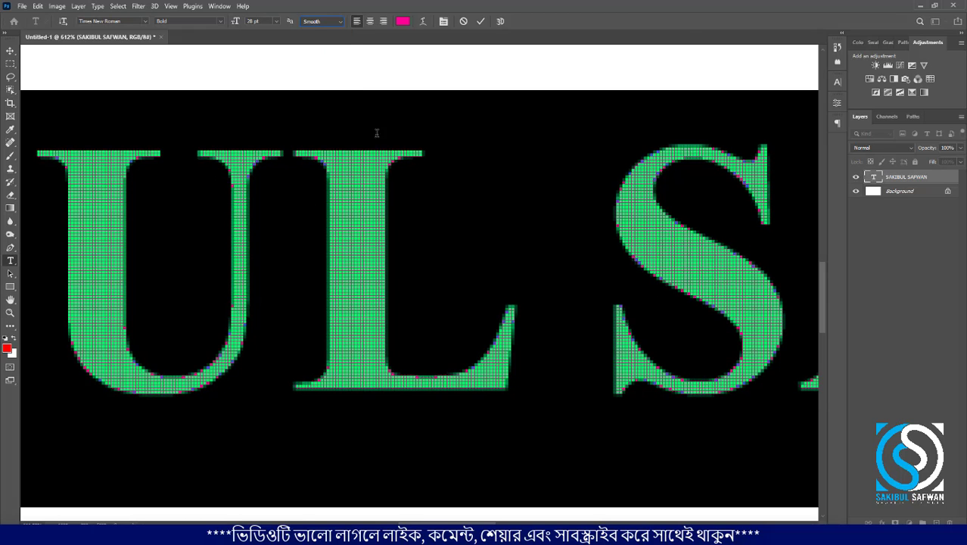
{"action": "left_click", "coordinate": [338, 22]}
{"action": "left_click", "coordinate": [322, 38]}
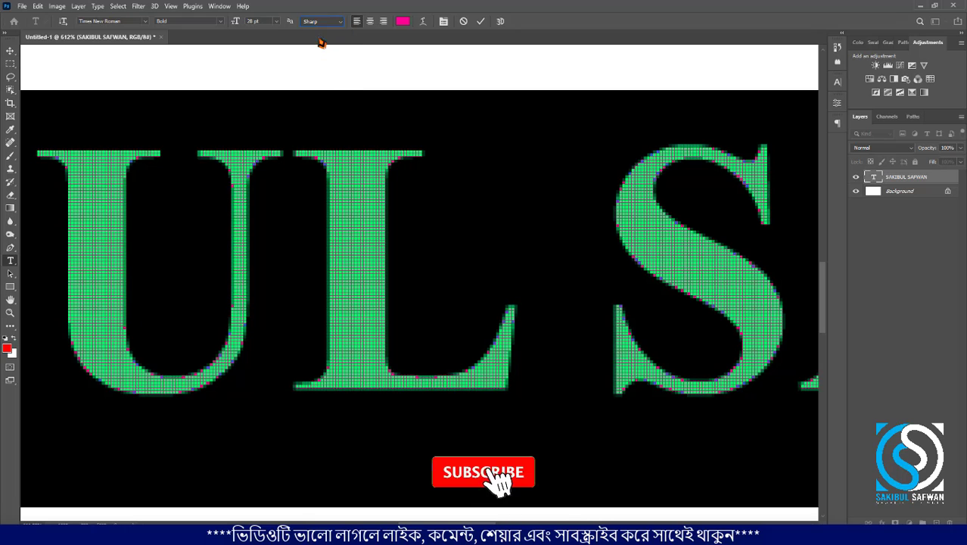
{"action": "left_click", "coordinate": [481, 23]}
{"action": "scroll", "coordinate": [274, 136], "scroll_direction": "down", "scroll_amount": 6}
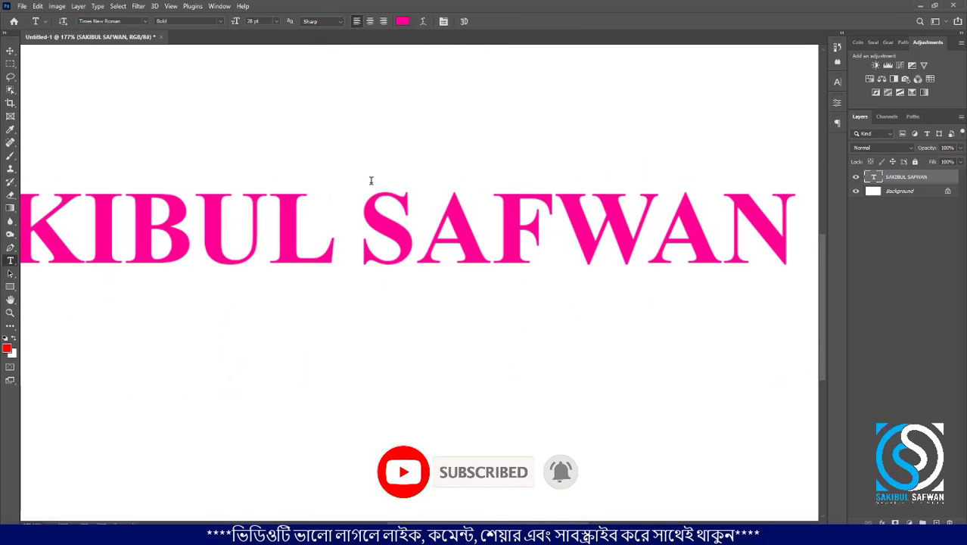
{"action": "scroll", "coordinate": [370, 180], "scroll_direction": "down", "scroll_amount": 4}
{"action": "scroll", "coordinate": [392, 166], "scroll_direction": "up", "scroll_amount": 3}
{"action": "scroll", "coordinate": [389, 261], "scroll_direction": "up", "scroll_amount": 2}
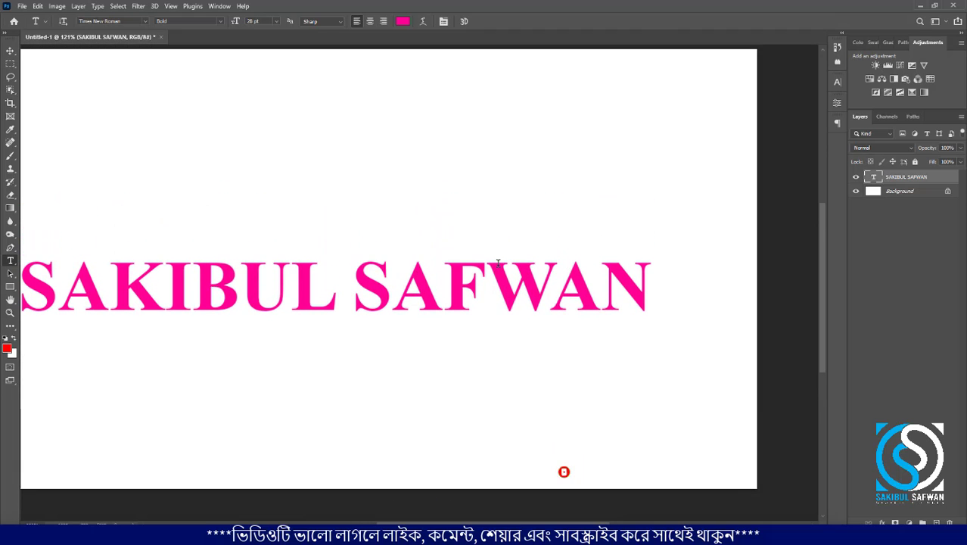
{"action": "scroll", "coordinate": [648, 220], "scroll_direction": "down", "scroll_amount": 1}
{"action": "scroll", "coordinate": [139, 345], "scroll_direction": "up", "scroll_amount": 1}
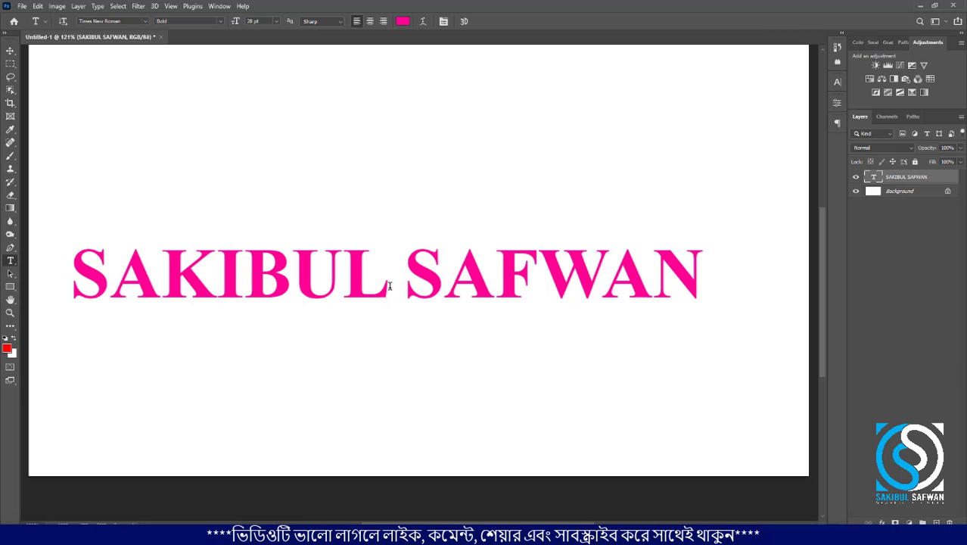
Show the Character panel via Window > Character and select all the name text
{"action": "left_click", "coordinate": [360, 265]}
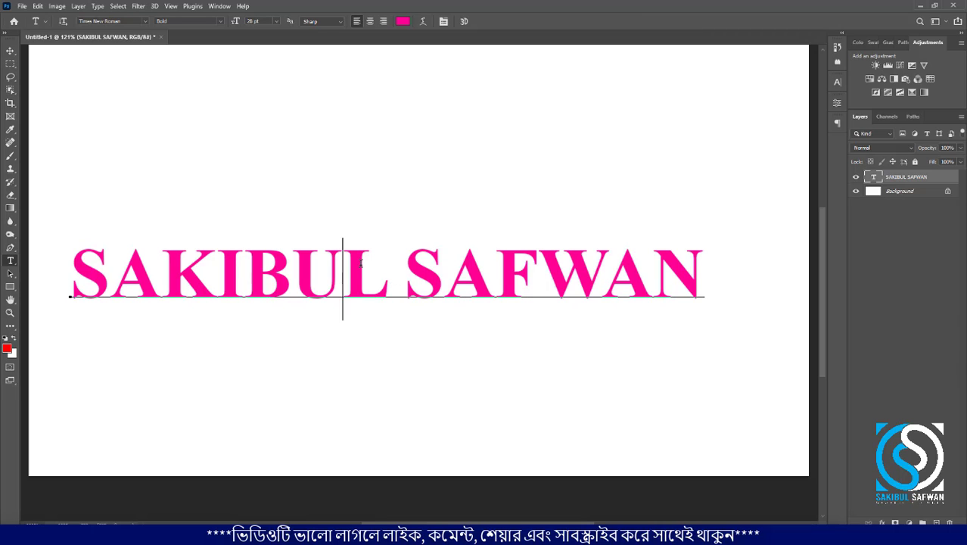
{"action": "left_click", "coordinate": [219, 7]}
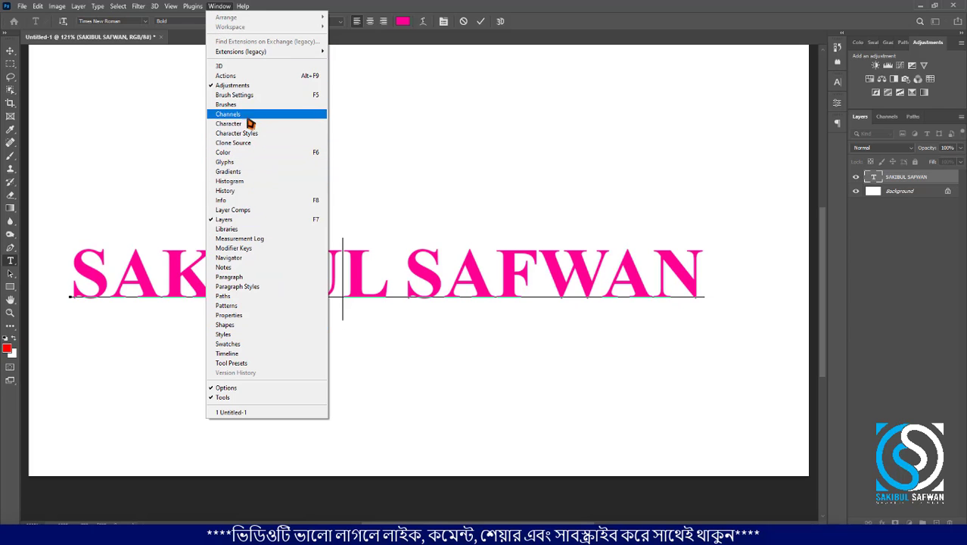
{"action": "left_click", "coordinate": [249, 125]}
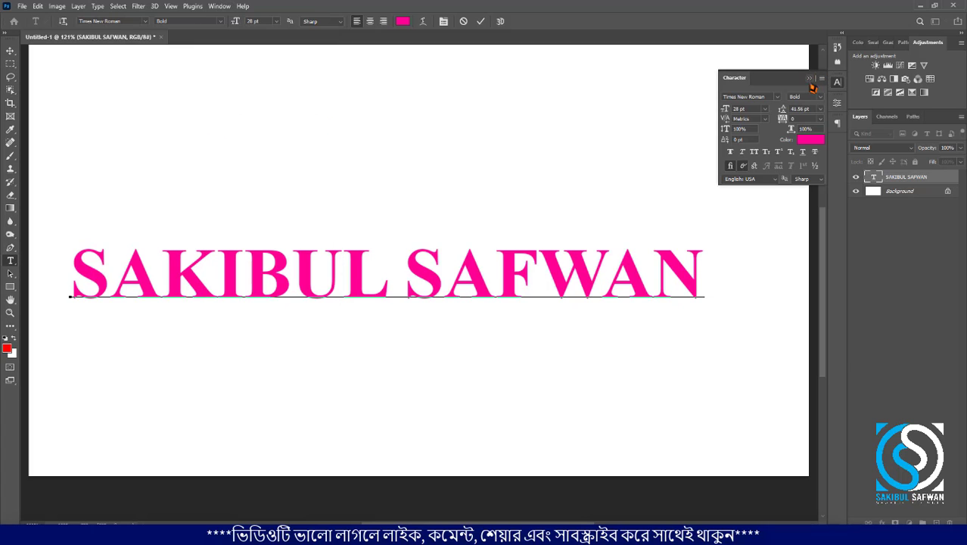
{"action": "left_click", "coordinate": [838, 83]}
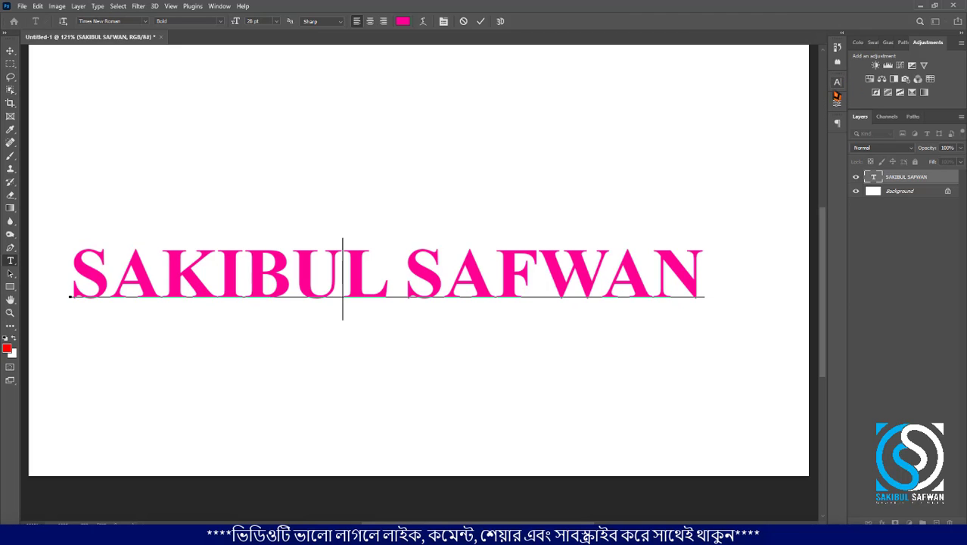
{"action": "left_click", "coordinate": [837, 83]}
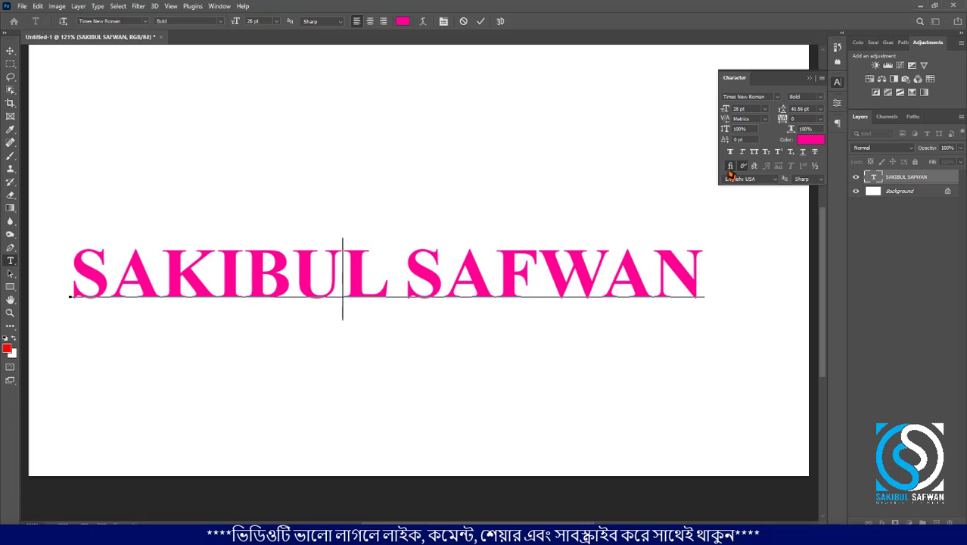
{"action": "key", "text": "Left"}
{"action": "key", "text": "Left"}
{"action": "key", "text": "Left"}
{"action": "key", "text": "Left"}
{"action": "key", "text": "Left"}
{"action": "key", "text": "Left"}
{"action": "key", "text": "ctrl+a"}
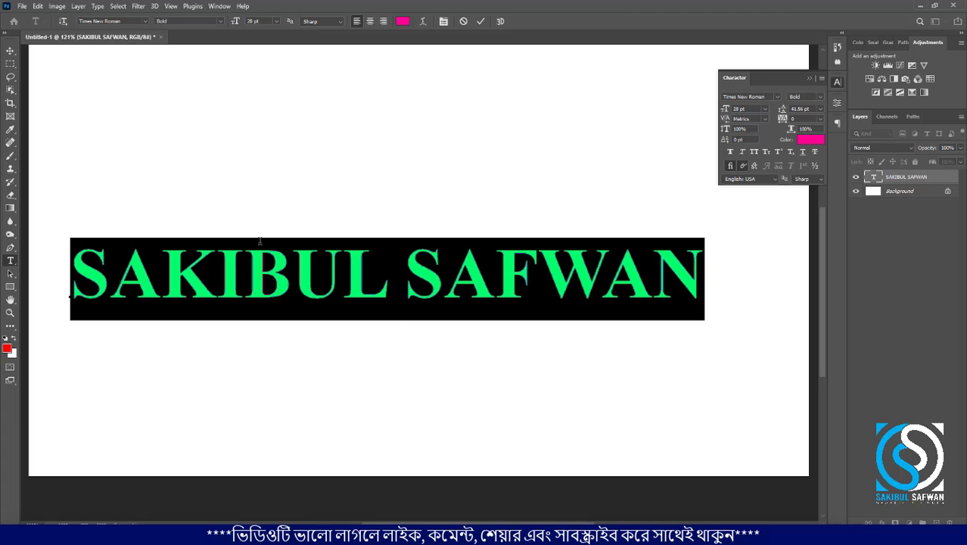
Retype the line as the creator's full name and move it higher on the canvas
{"action": "type", "text": "Saki"}
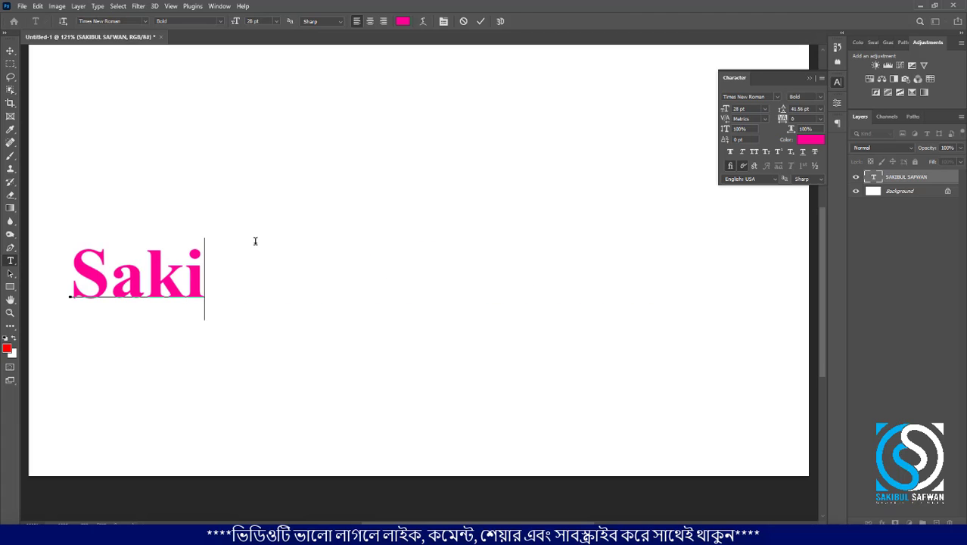
{"action": "type", "text": "bul Safwan"}
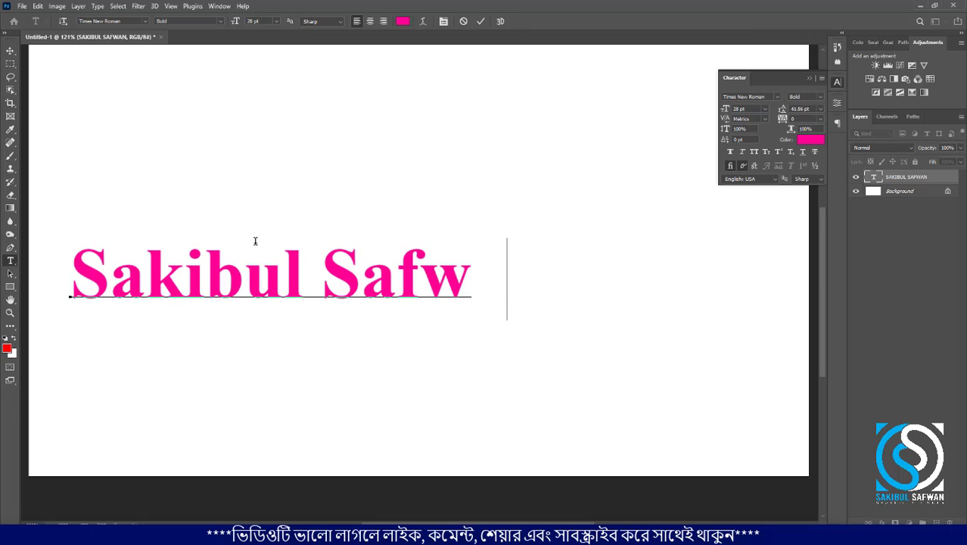
{"action": "left_click", "coordinate": [10, 51]}
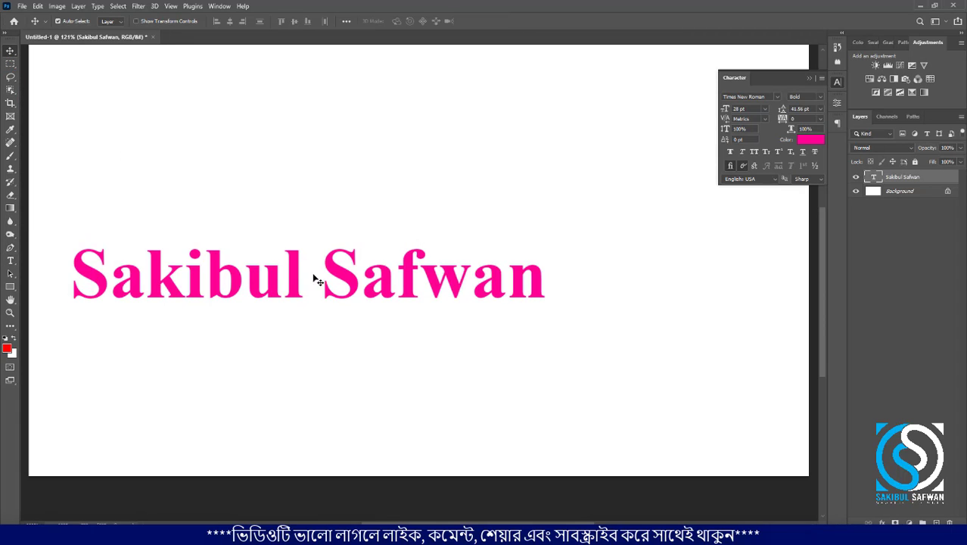
{"action": "left_click_drag", "start_coordinate": [327, 269], "coordinate": [320, 197]}
Recolour the first word blue (#0006fe), leaving the second word pink
{"action": "left_click", "coordinate": [9, 261]}
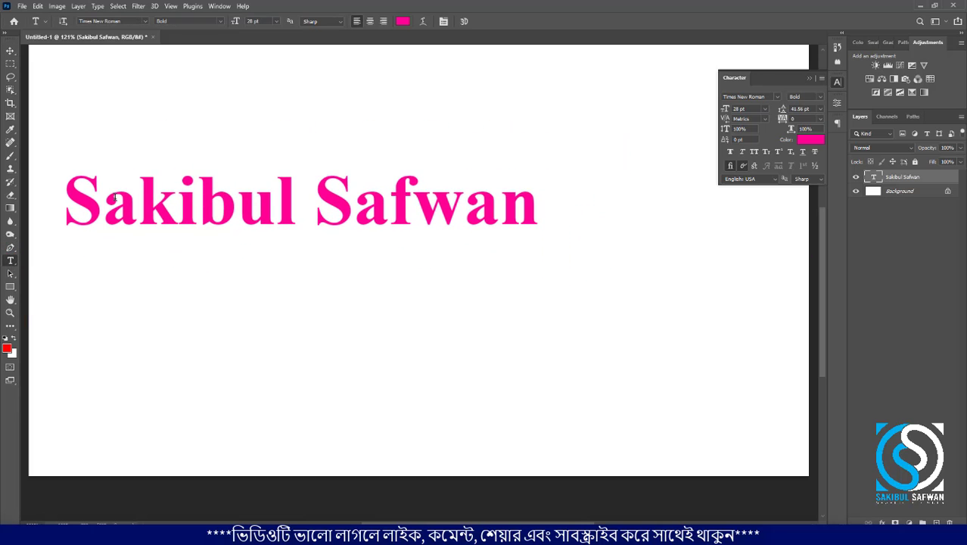
{"action": "left_click_drag", "start_coordinate": [69, 201], "coordinate": [296, 202]}
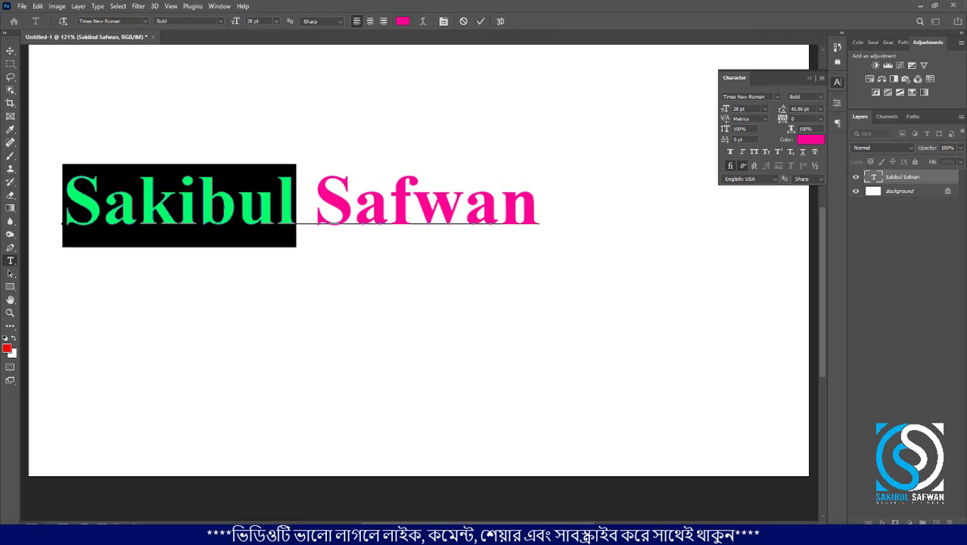
{"action": "left_click", "coordinate": [402, 22]}
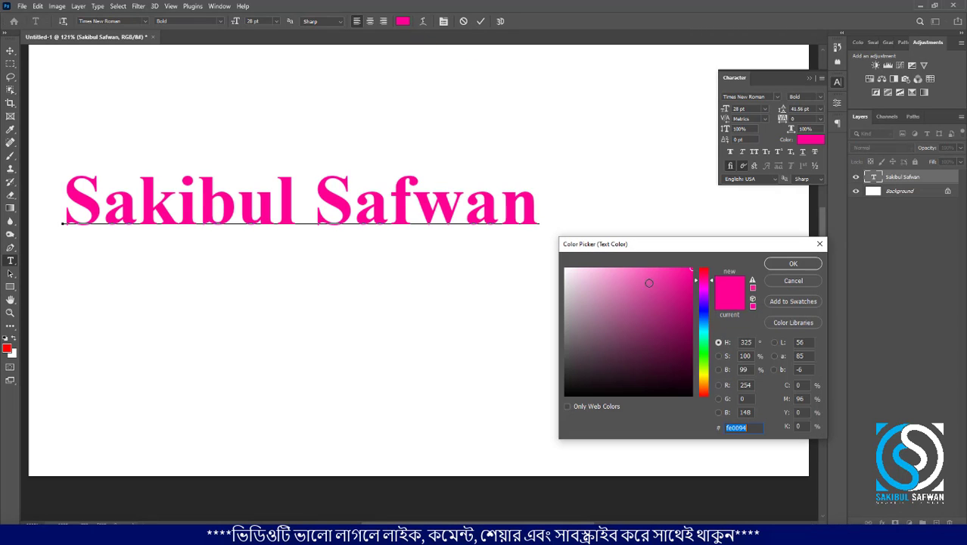
{"action": "left_click_drag", "start_coordinate": [705, 323], "coordinate": [705, 310]}
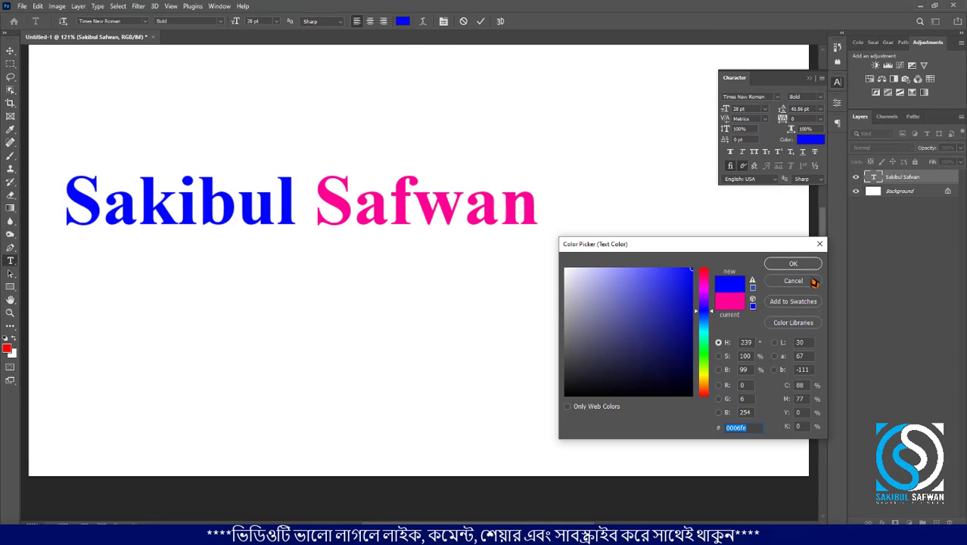
{"action": "left_click", "coordinate": [793, 263]}
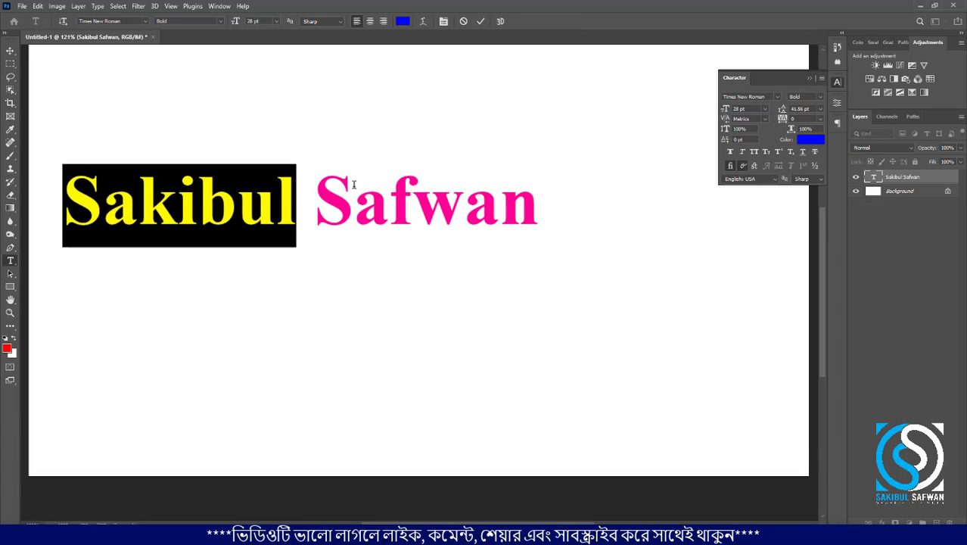
{"action": "left_click", "coordinate": [331, 198]}
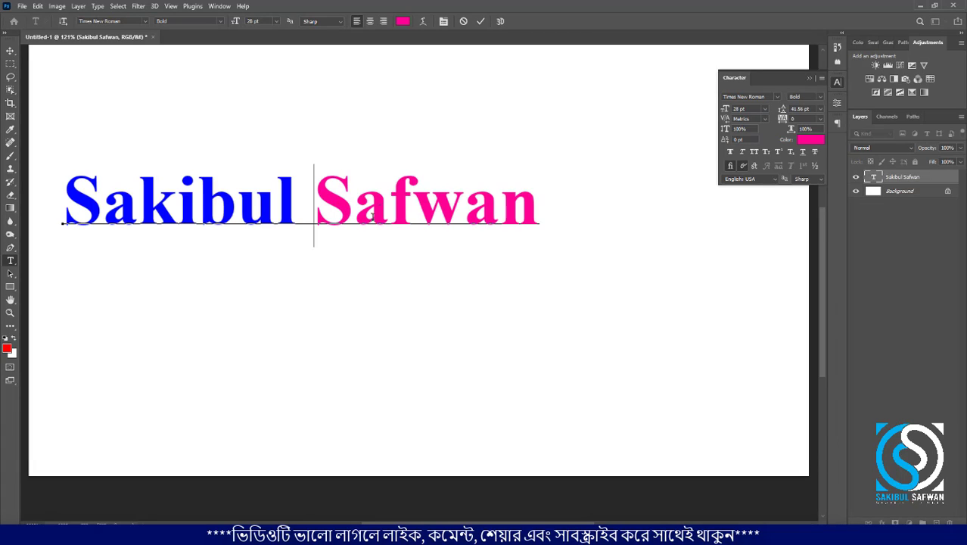
Set the whole name line to Times New Roman Regular in the Character panel
{"action": "left_click", "coordinate": [482, 21]}
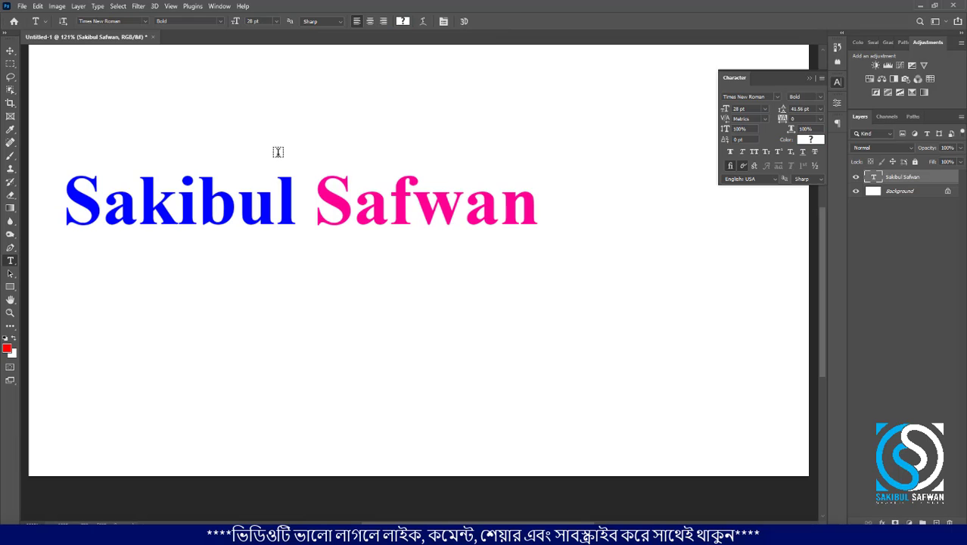
{"action": "left_click_drag", "start_coordinate": [73, 198], "coordinate": [551, 212]}
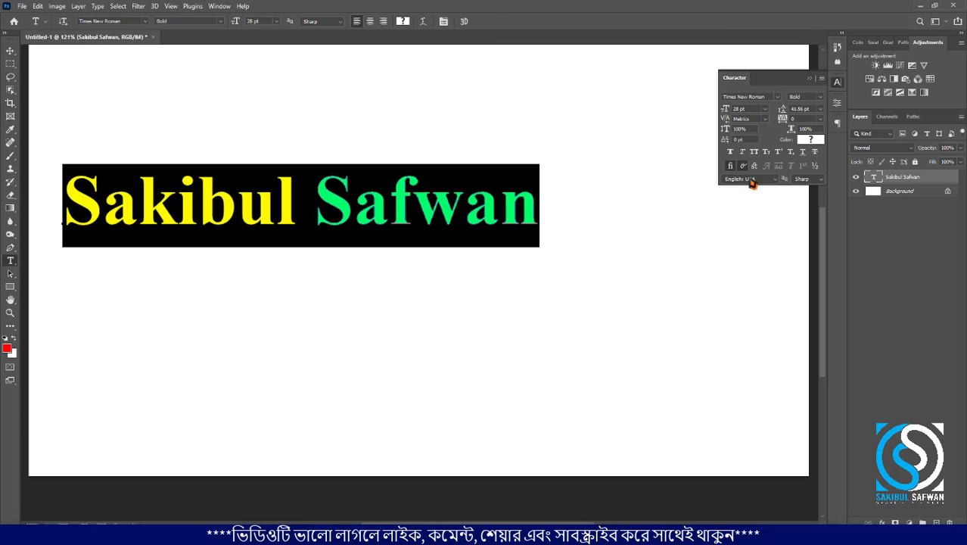
{"action": "left_click", "coordinate": [777, 98]}
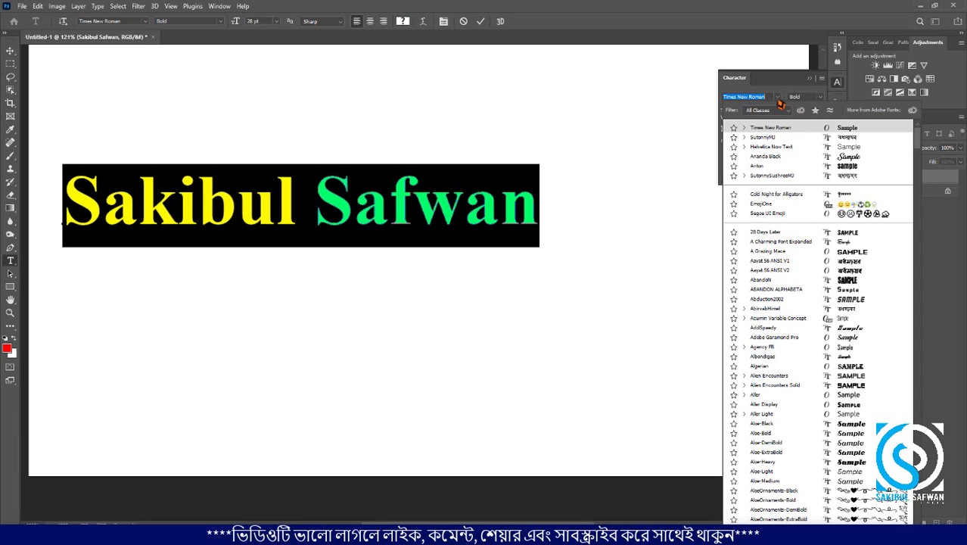
{"action": "left_click", "coordinate": [777, 98]}
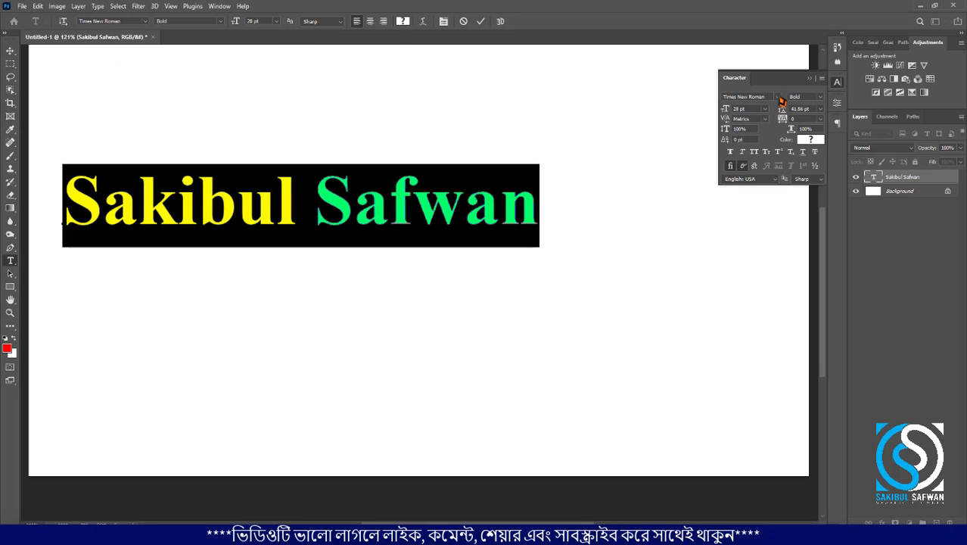
{"action": "left_click", "coordinate": [778, 98]}
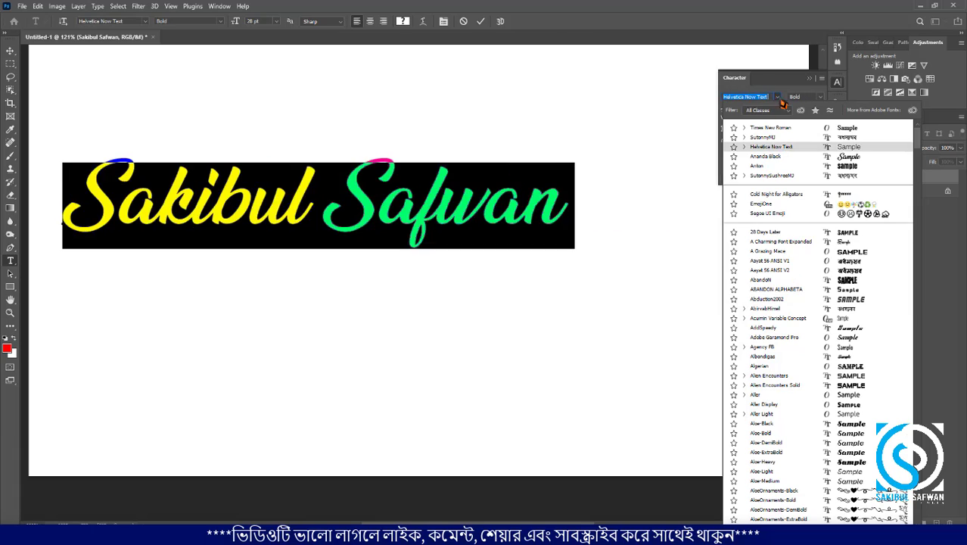
{"action": "left_click", "coordinate": [775, 127]}
{"action": "left_click", "coordinate": [821, 97]}
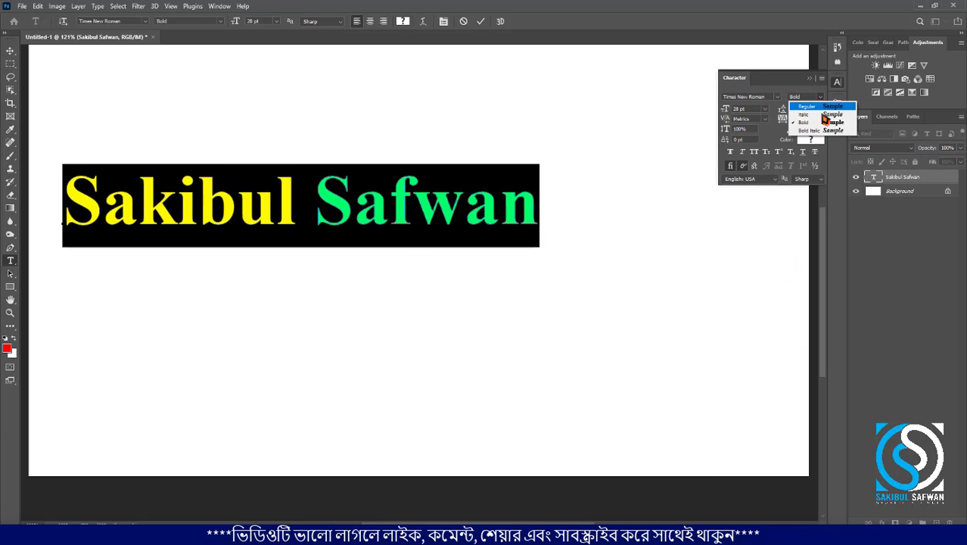
{"action": "left_click", "coordinate": [824, 107]}
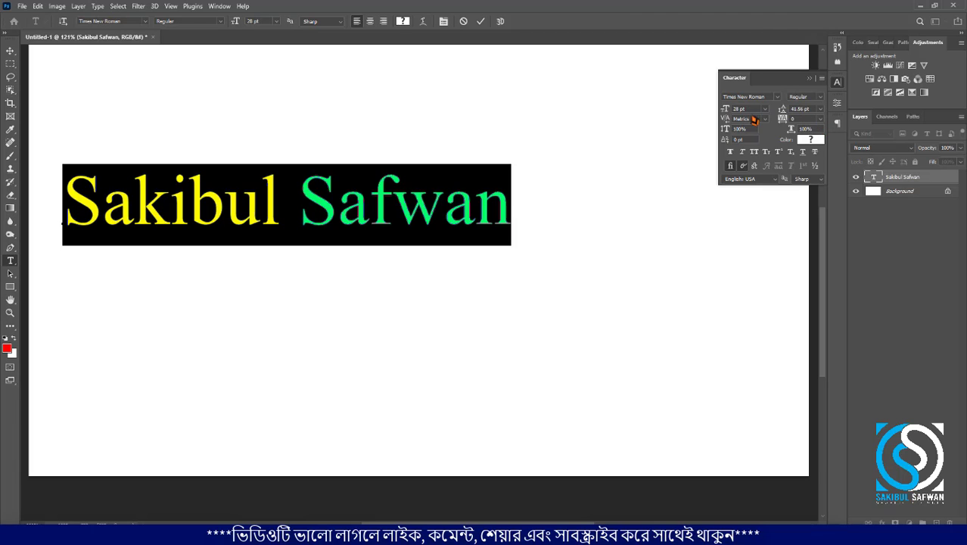
Enlarge the line to 30 pt and place the caret after the last word
{"action": "left_click", "coordinate": [765, 110]}
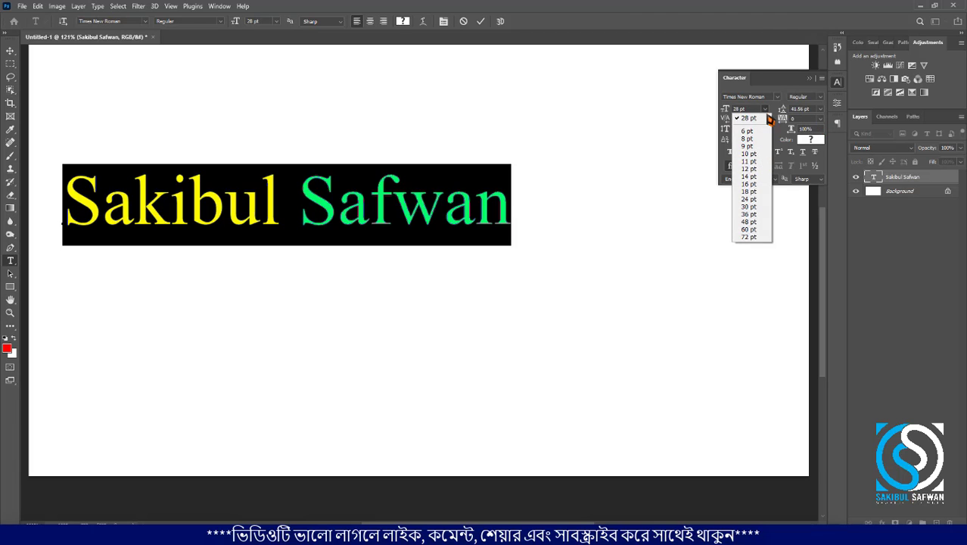
{"action": "left_click", "coordinate": [761, 207]}
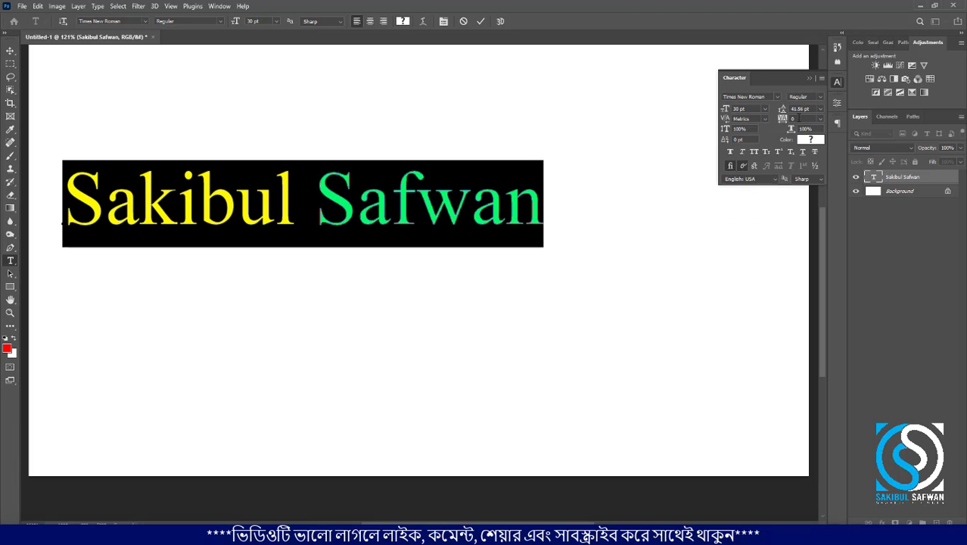
{"action": "left_click", "coordinate": [410, 197]}
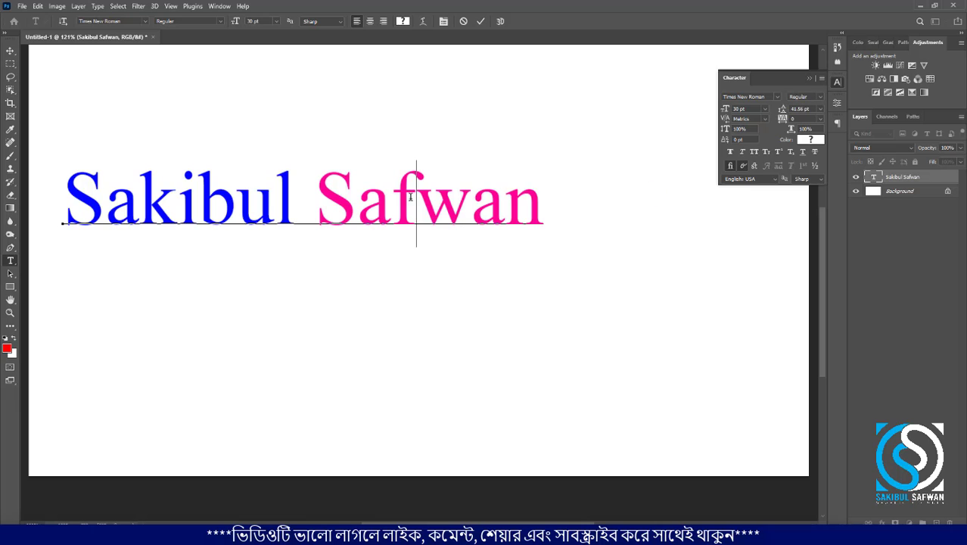
{"action": "left_click", "coordinate": [533, 213]}
{"action": "scroll", "coordinate": [530, 216], "scroll_direction": "down", "scroll_amount": 2}
Type the creator's full name on a new pink line beneath the first, then select all text
{"action": "key", "text": "Return"}
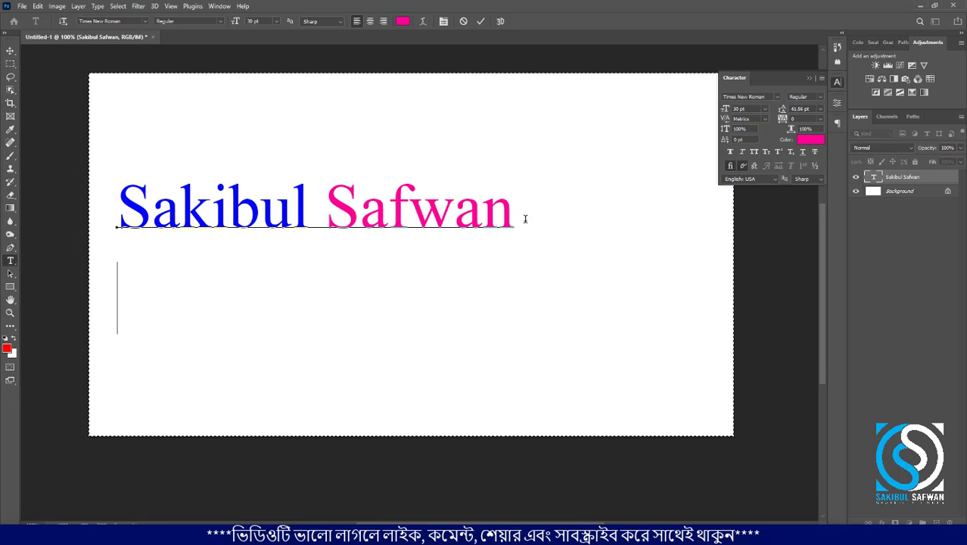
{"action": "type", "text": "Sakibu"}
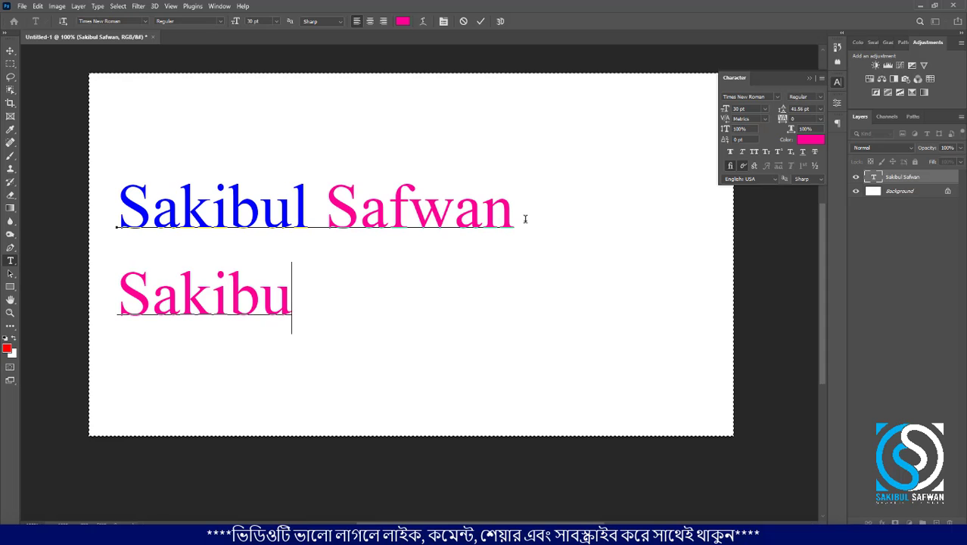
{"action": "type", "text": "l Safwan"}
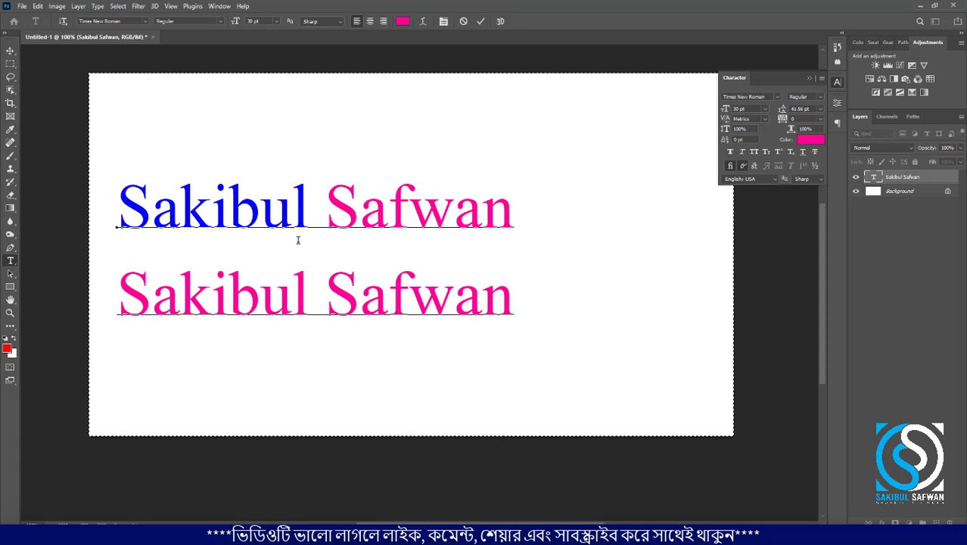
{"action": "left_click_drag", "start_coordinate": [118, 209], "coordinate": [152, 208]}
{"action": "key", "text": "ctrl+a"}
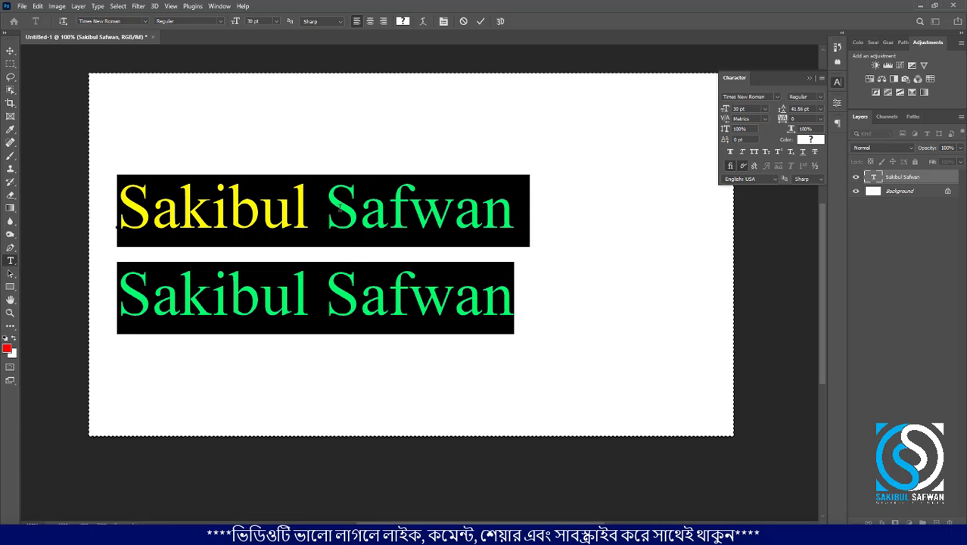
{"action": "scroll", "coordinate": [333, 212], "scroll_direction": "up", "scroll_amount": 1}
Select both lines and, after trying Auto, 24 and 30 pt, set the leading to 36 pt
{"action": "left_click", "coordinate": [118, 200]}
{"action": "key", "text": "ctrl+a"}
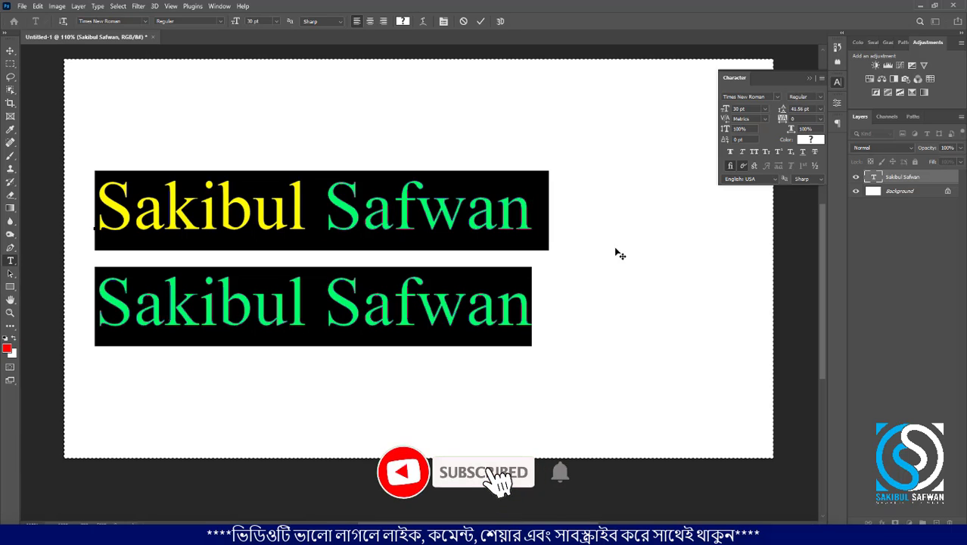
{"action": "left_click", "coordinate": [820, 109]}
{"action": "left_click", "coordinate": [805, 118]}
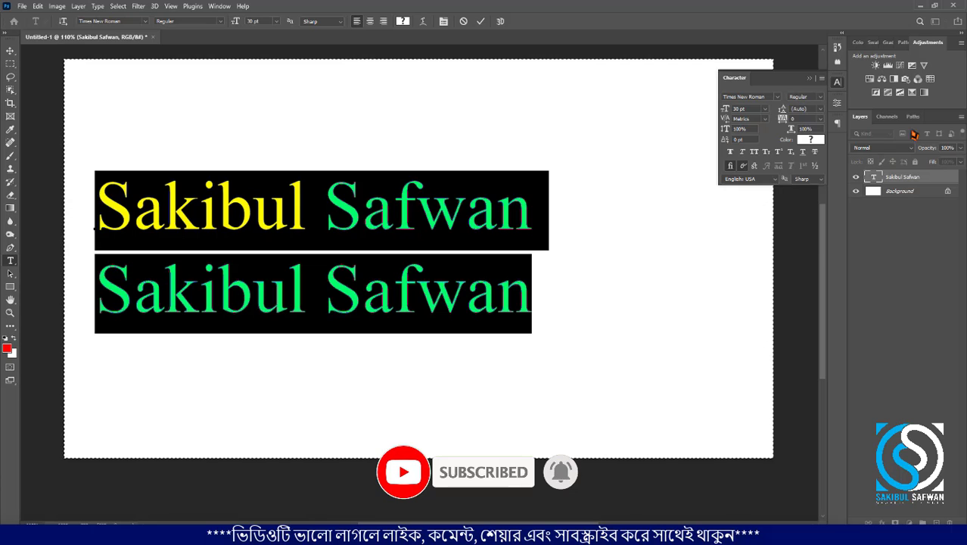
{"action": "left_click", "coordinate": [821, 108]}
{"action": "left_click", "coordinate": [818, 200]}
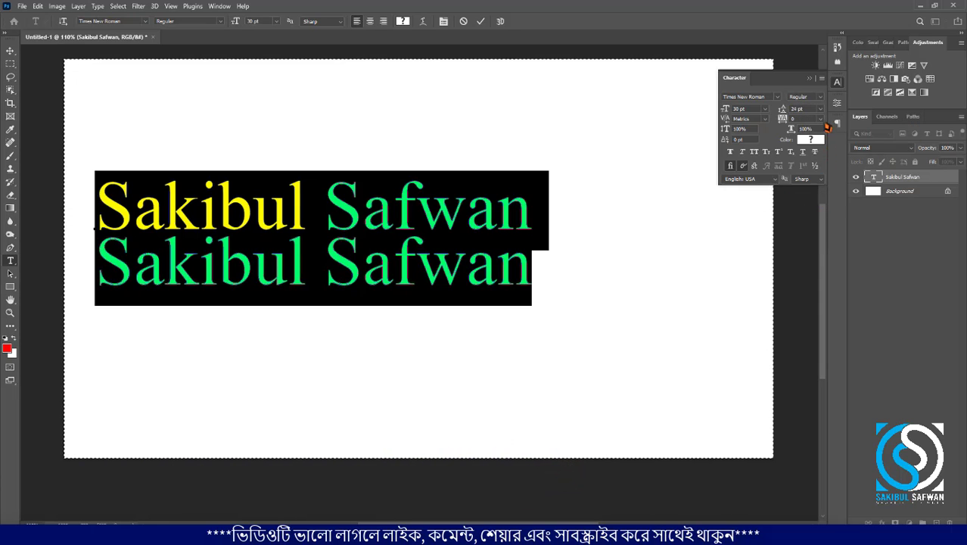
{"action": "left_click", "coordinate": [822, 110]}
{"action": "left_click", "coordinate": [821, 210]}
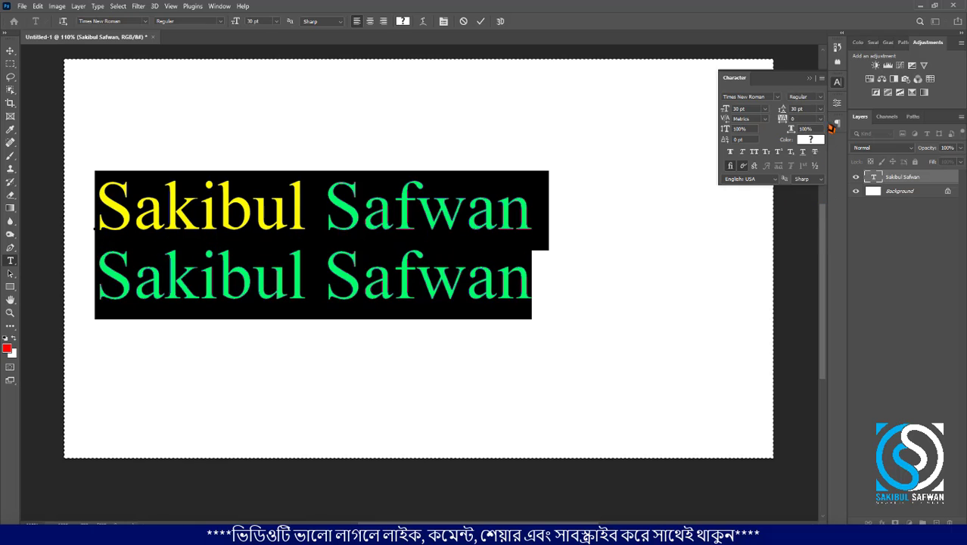
{"action": "left_click", "coordinate": [822, 110]}
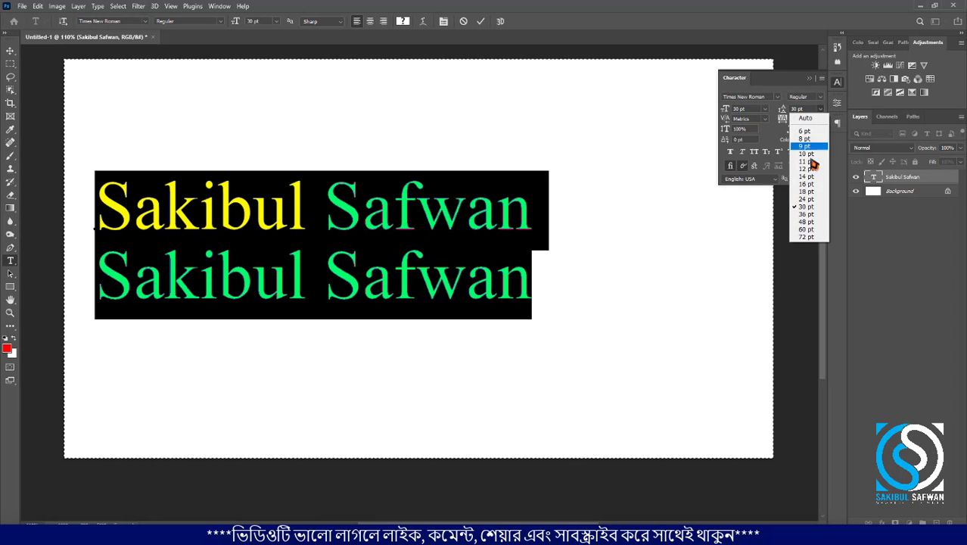
{"action": "left_click", "coordinate": [816, 218]}
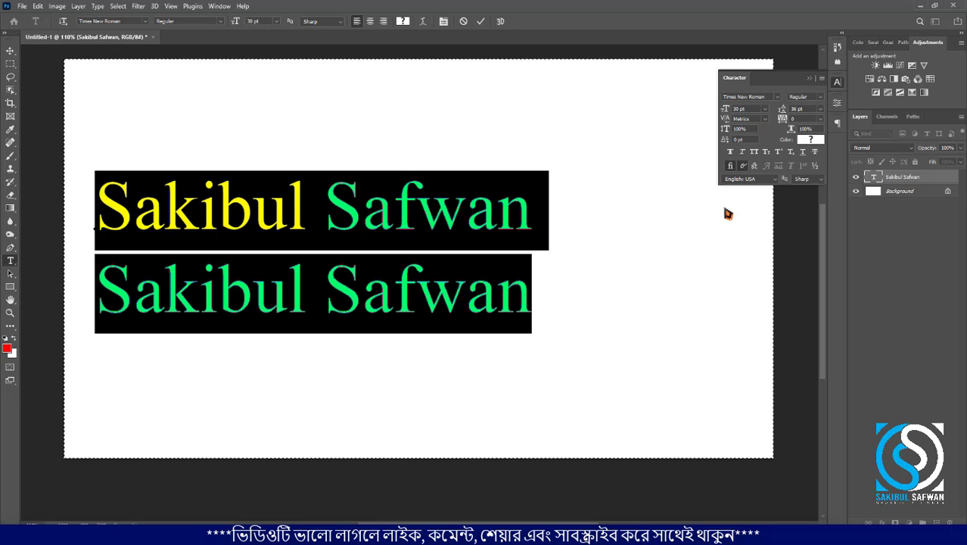
{"action": "left_click", "coordinate": [823, 118]}
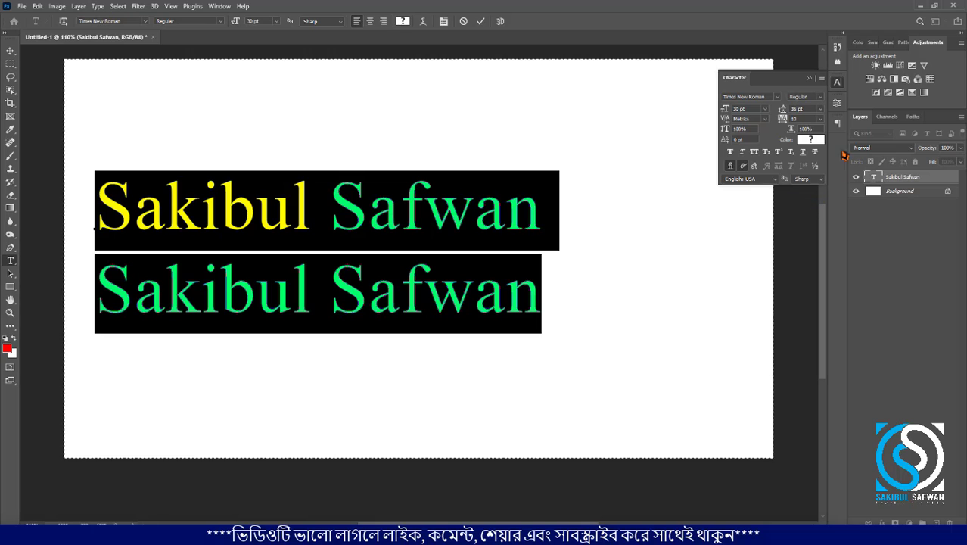
{"action": "left_click", "coordinate": [821, 119]}
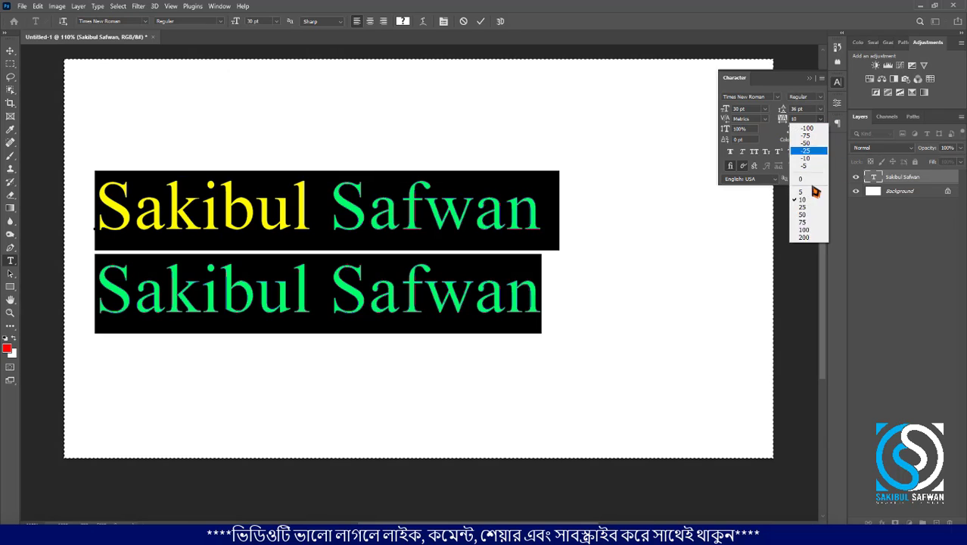
{"action": "left_click", "coordinate": [816, 208]}
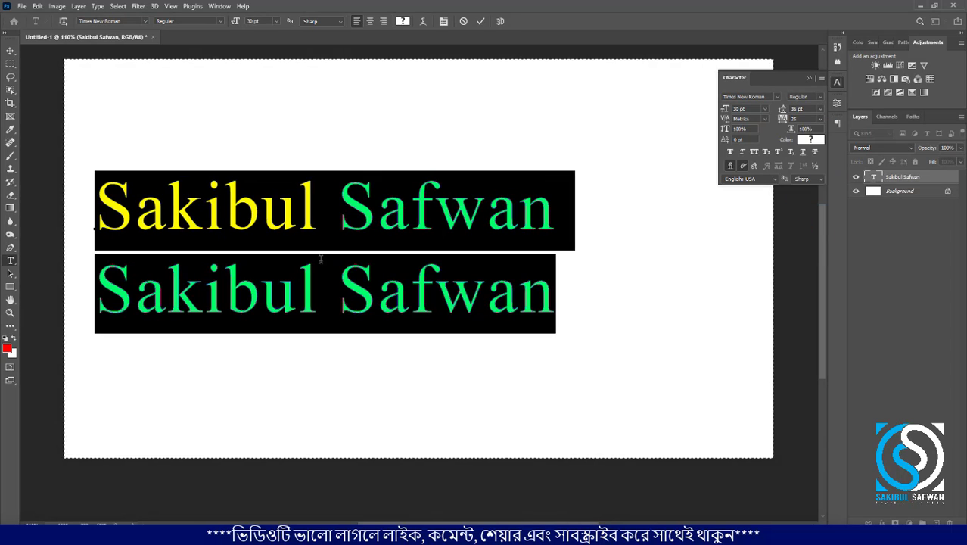
{"action": "left_click", "coordinate": [152, 235]}
{"action": "key", "text": "shift+Right"}
{"action": "key", "text": "shift+Right"}
{"action": "key", "text": "shift+Right"}
{"action": "key", "text": "shift+Right"}
{"action": "key", "text": "shift+Right"}
{"action": "key", "text": "shift+Right"}
{"action": "key", "text": "shift+Right"}
{"action": "key", "text": "shift+Right"}
{"action": "key", "text": "shift+Right"}
{"action": "key", "text": "shift+Right"}
{"action": "key", "text": "shift+Right"}
{"action": "key", "text": "shift+Right"}
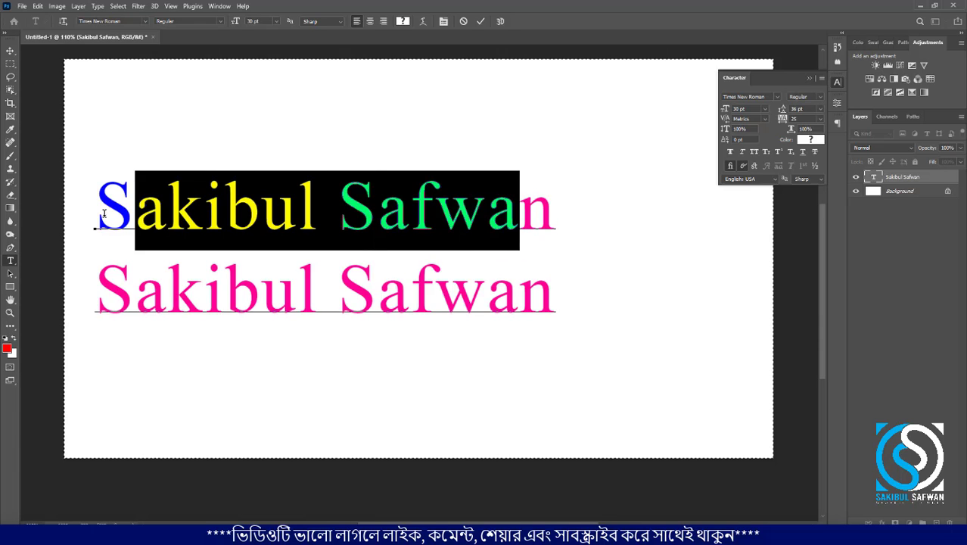
{"action": "left_click_drag", "start_coordinate": [103, 213], "coordinate": [769, 308]}
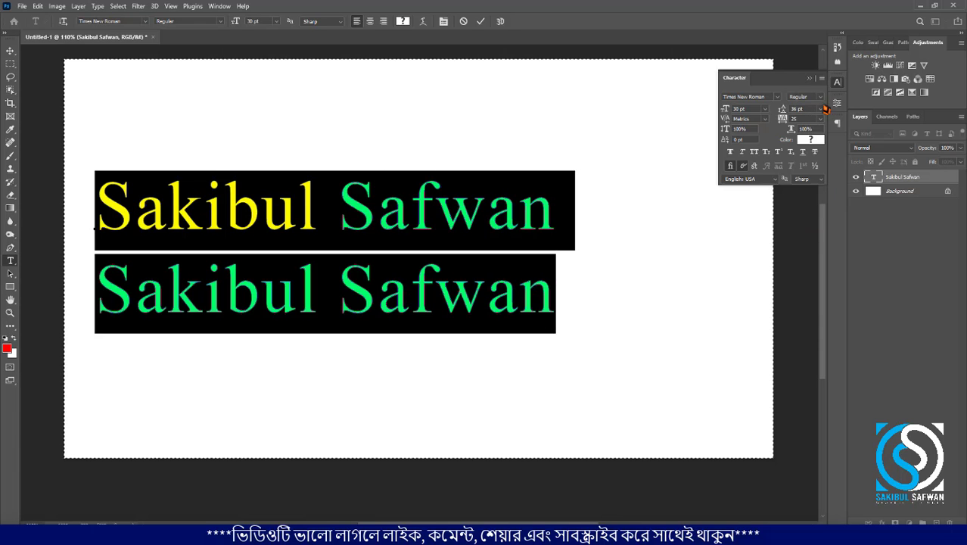
Test tracking values -25, 0, -50 and 50 on both lines, ending at 0
{"action": "left_click", "coordinate": [820, 119]}
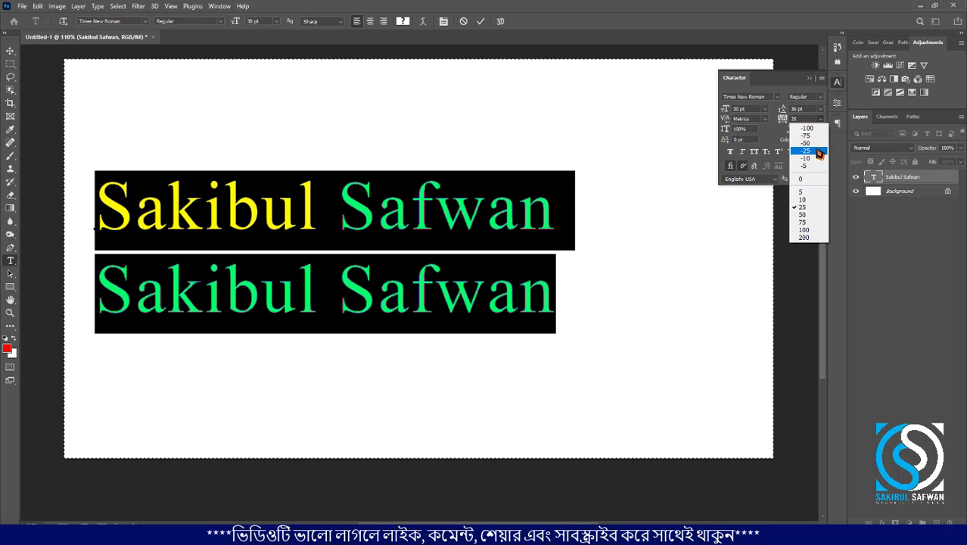
{"action": "left_click", "coordinate": [807, 151]}
{"action": "left_click", "coordinate": [824, 119]}
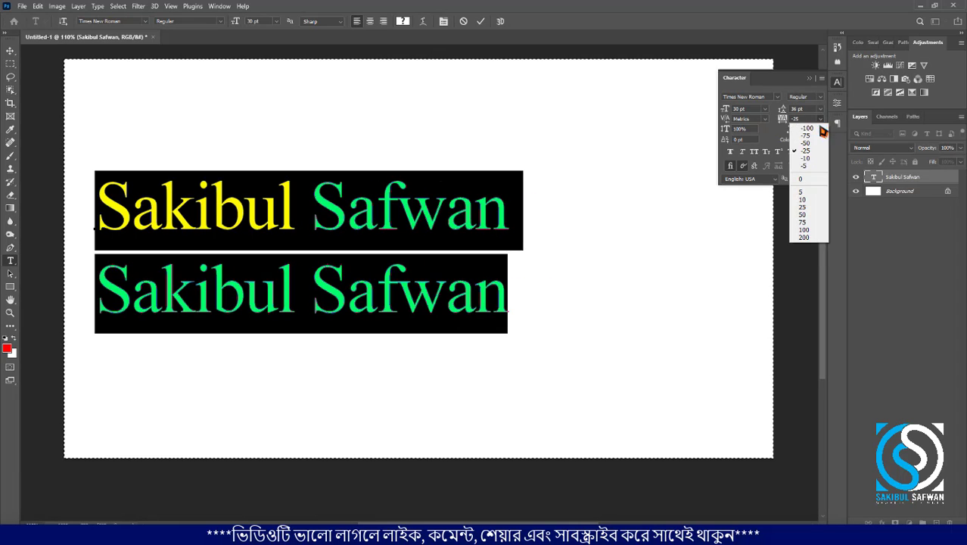
{"action": "left_click", "coordinate": [814, 181]}
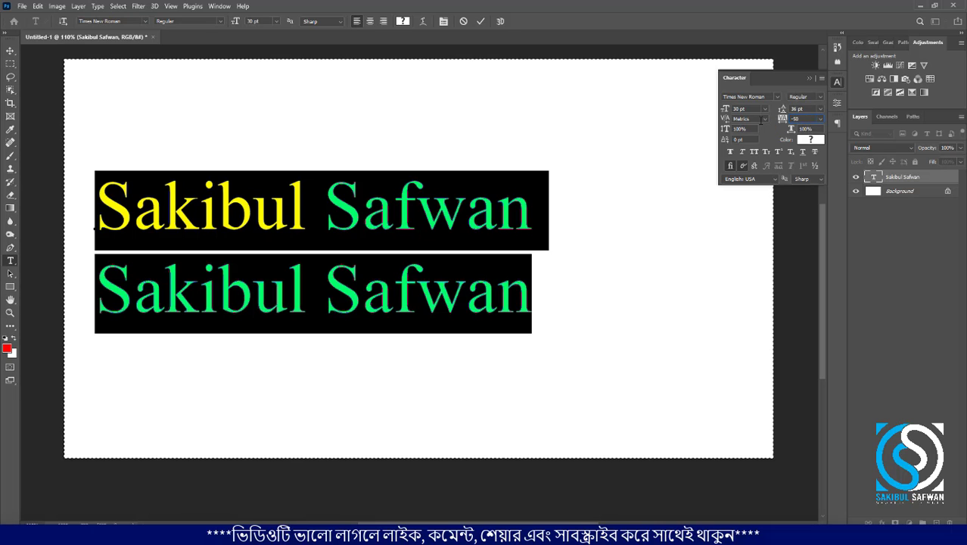
{"action": "key", "text": "Return"}
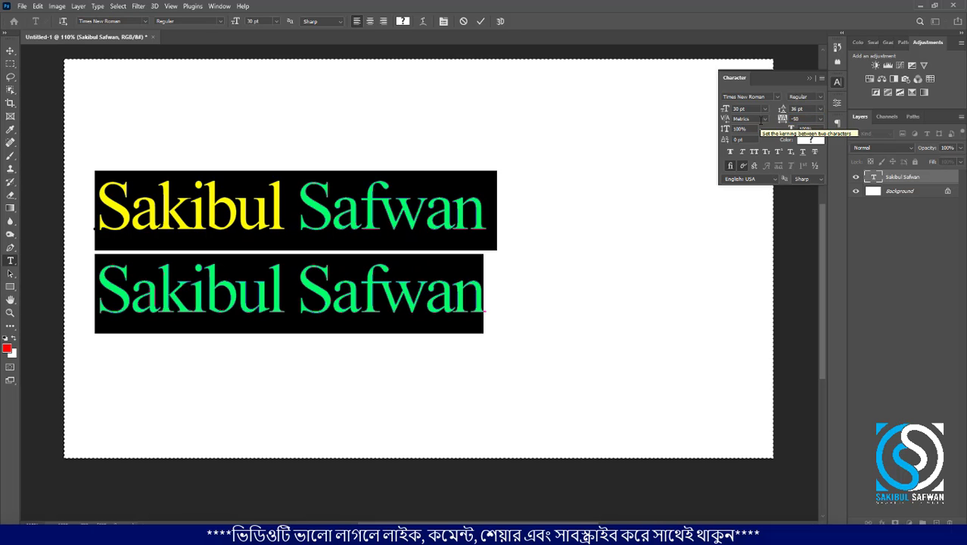
{"action": "left_click", "coordinate": [806, 118]}
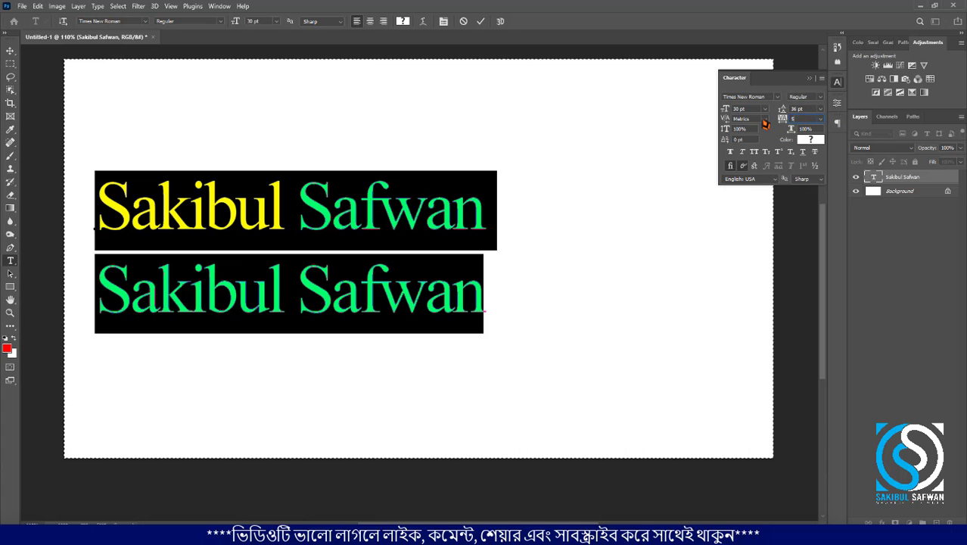
{"action": "type", "text": "50"}
{"action": "key", "text": "Return"}
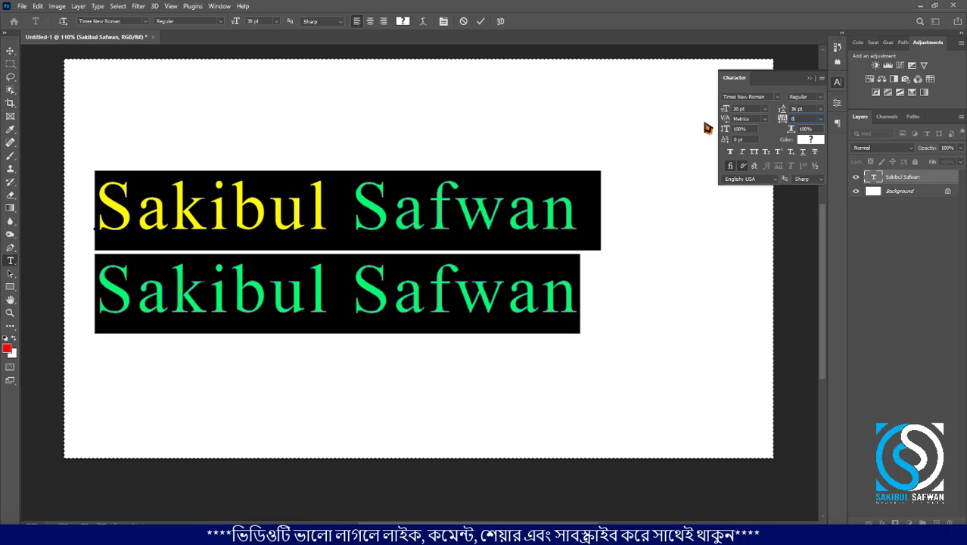
{"action": "type", "text": "0"}
{"action": "key", "text": "Return"}
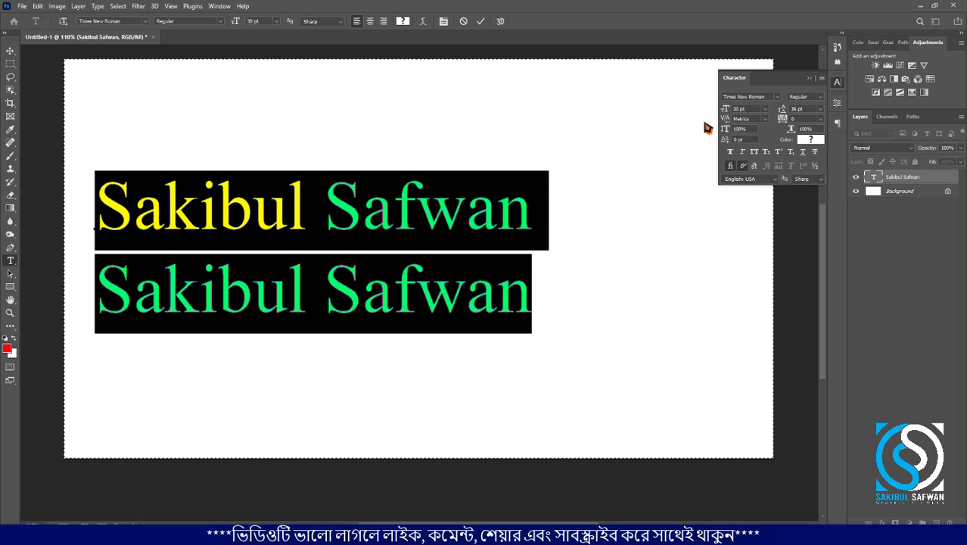
Commit the text and drag the two-line block slightly right and lower on the canvas
{"action": "left_click", "coordinate": [10, 50]}
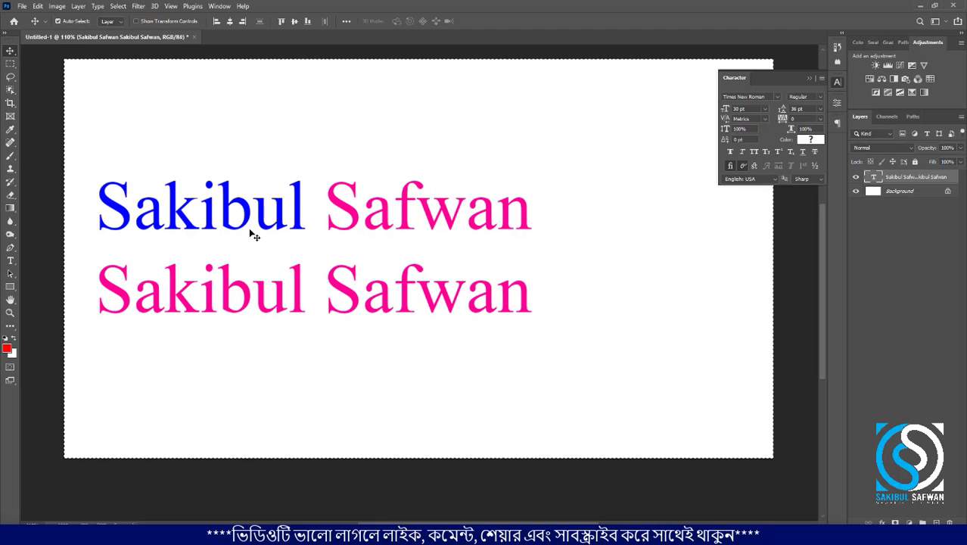
{"action": "left_click_drag", "start_coordinate": [253, 221], "coordinate": [287, 195]}
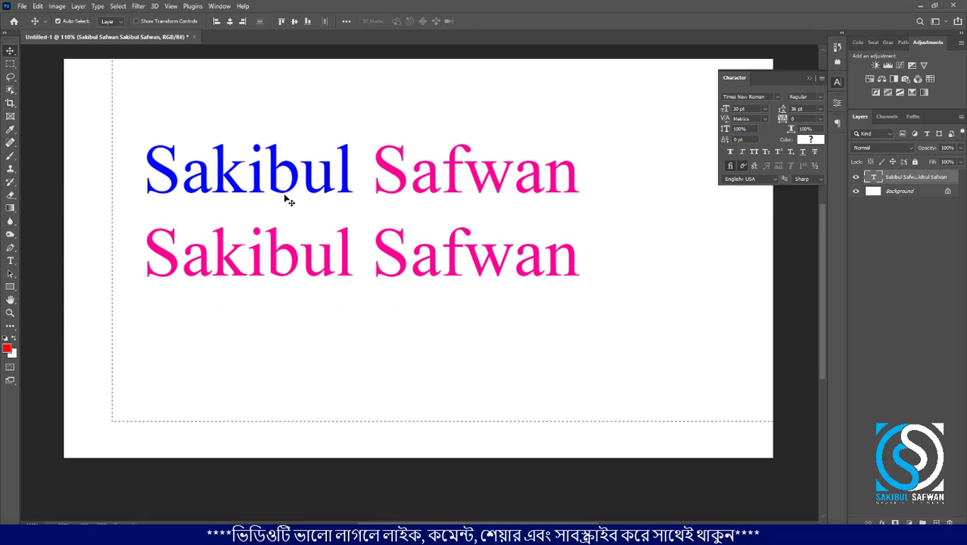
{"action": "key", "text": "ctrl"}
{"action": "key", "text": "ctrl+d"}
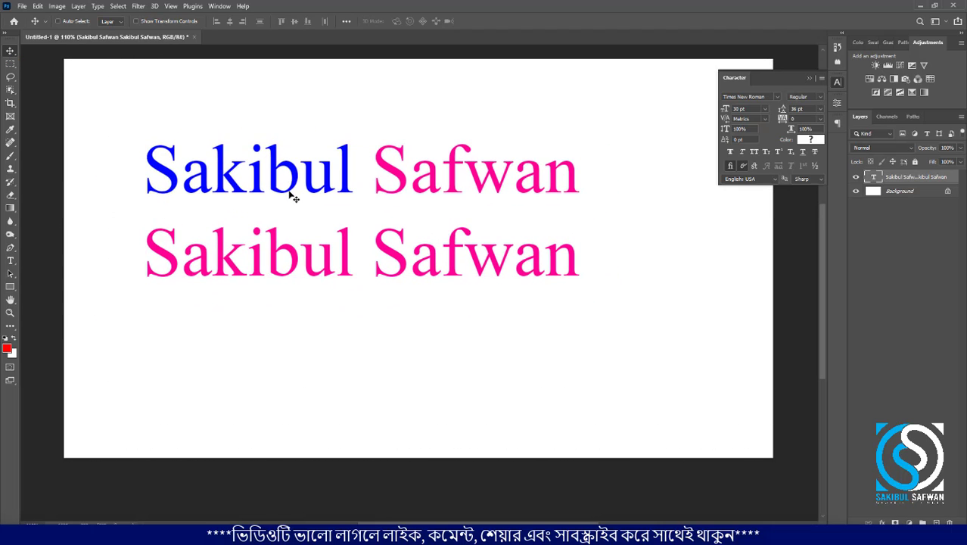
{"action": "left_click_drag", "start_coordinate": [300, 181], "coordinate": [273, 234]}
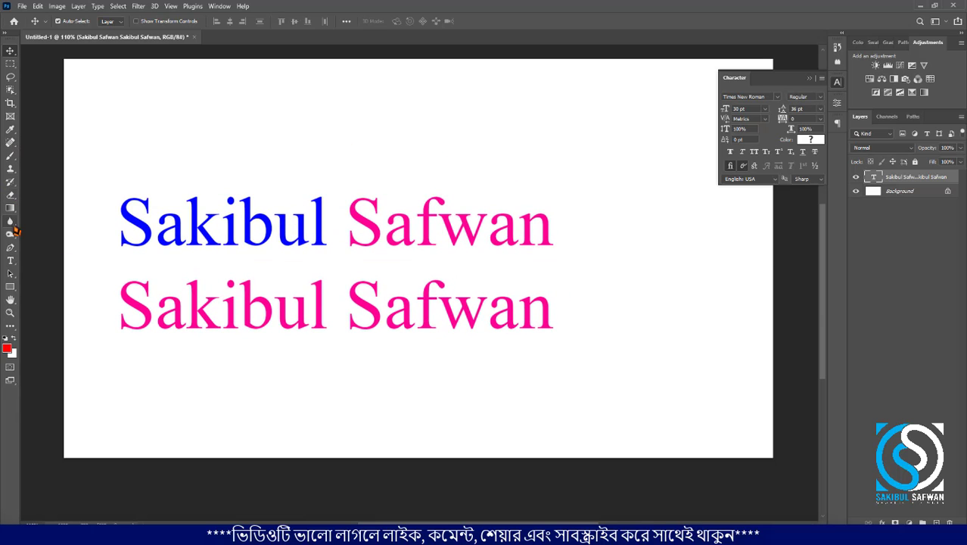
{"action": "left_click", "coordinate": [10, 260]}
{"action": "left_click", "coordinate": [186, 227]}
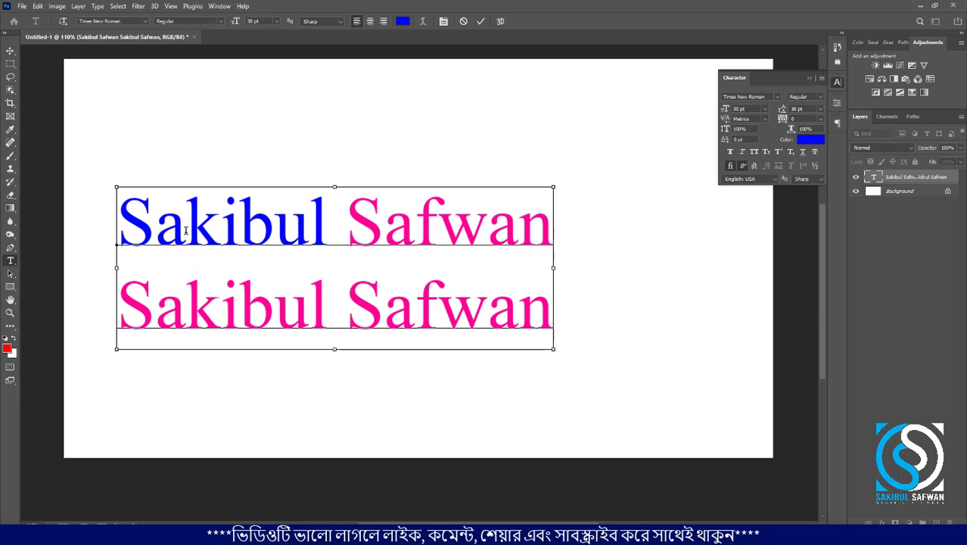
Select only the first Sakibul Safwan line and apply Faux Bold to it
{"action": "key", "text": "ctrl+a"}
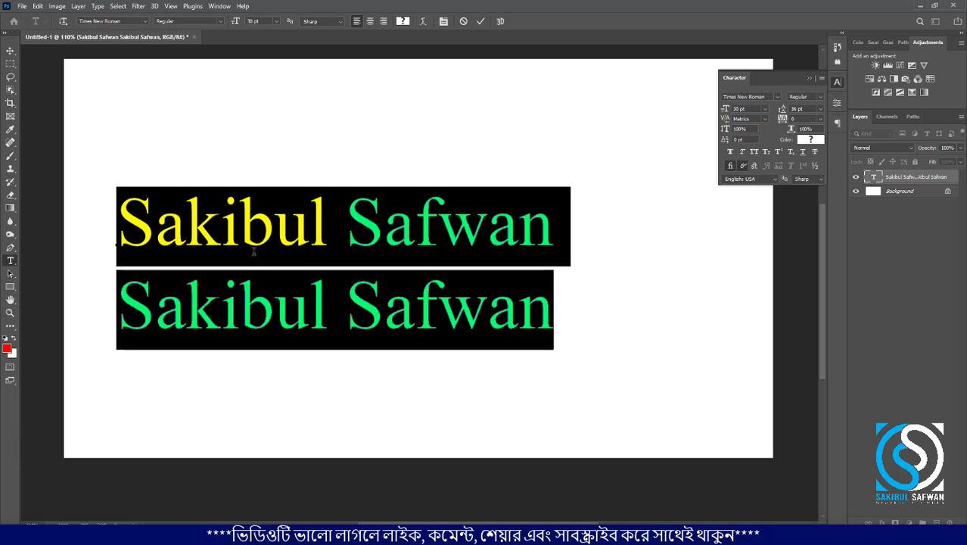
{"action": "left_click", "coordinate": [233, 224]}
{"action": "left_click_drag", "start_coordinate": [155, 227], "coordinate": [385, 310]}
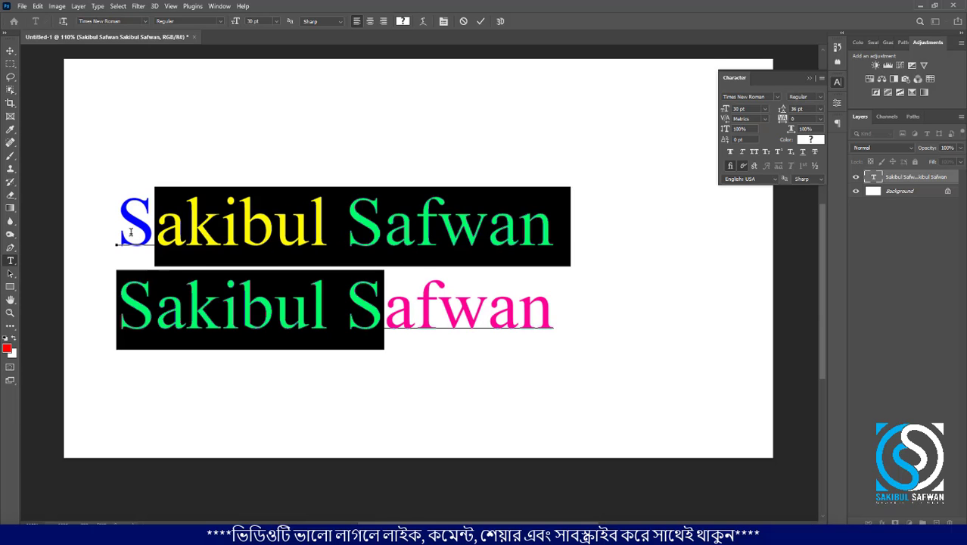
{"action": "left_click_drag", "start_coordinate": [132, 232], "coordinate": [542, 229]}
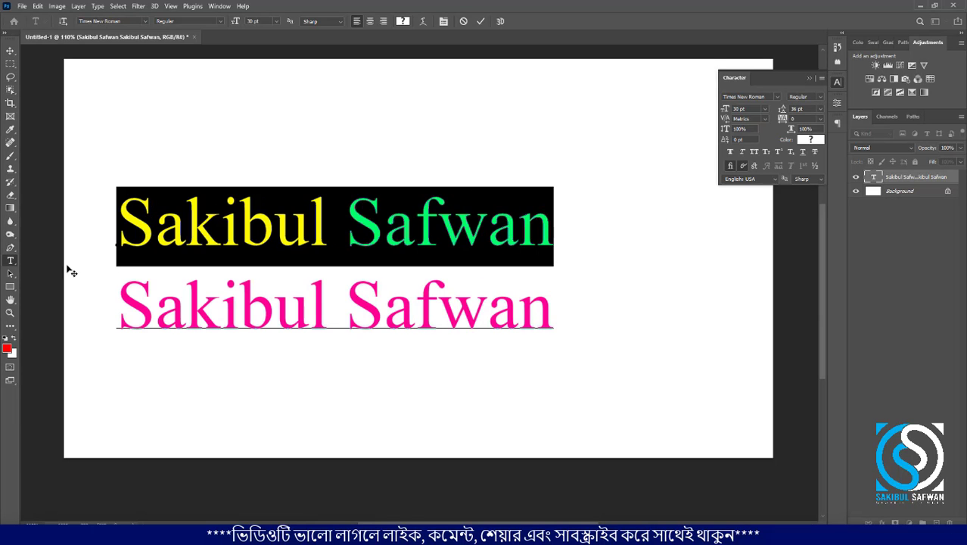
{"action": "left_click", "coordinate": [731, 153]}
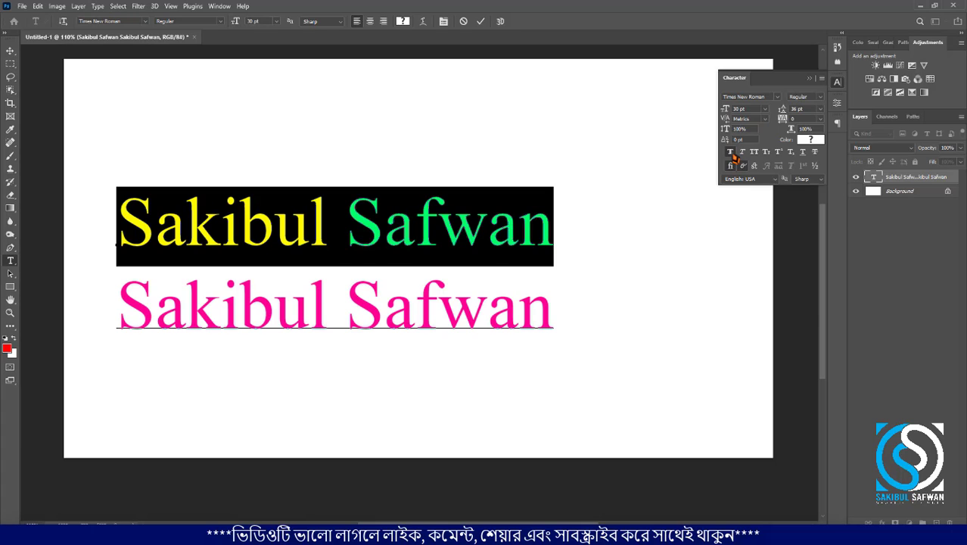
{"action": "left_click", "coordinate": [129, 231]}
{"action": "left_click_drag", "start_coordinate": [129, 232], "coordinate": [579, 227]}
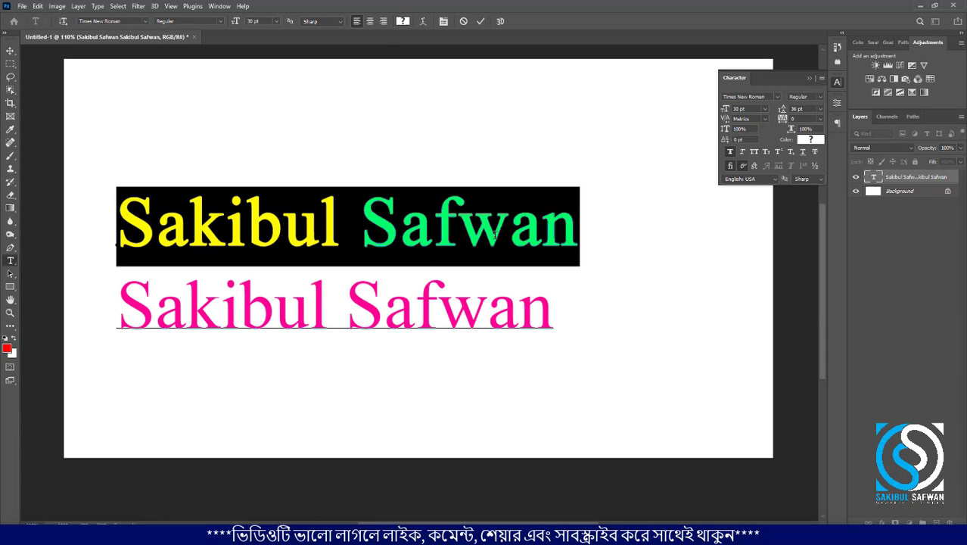
{"action": "left_click", "coordinate": [397, 318]}
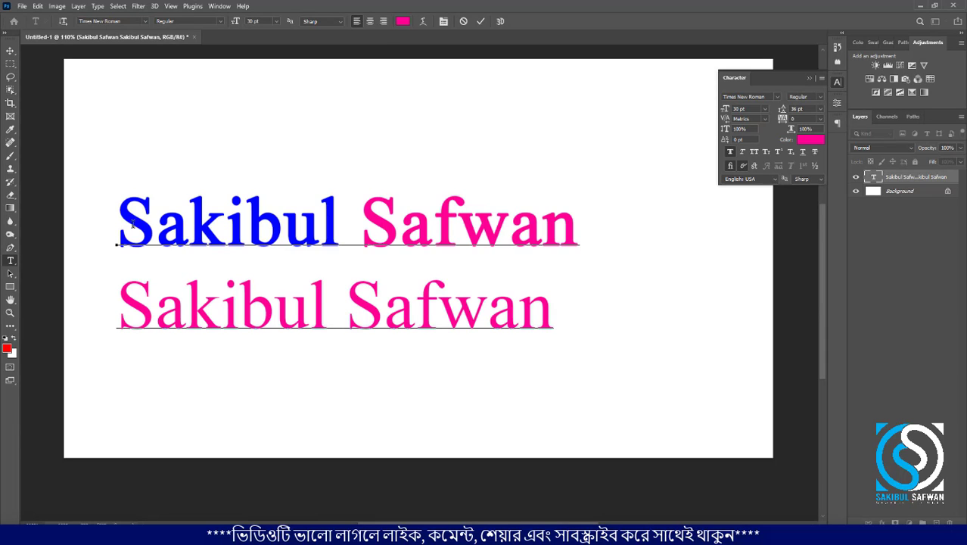
{"action": "left_click_drag", "start_coordinate": [133, 225], "coordinate": [661, 223]}
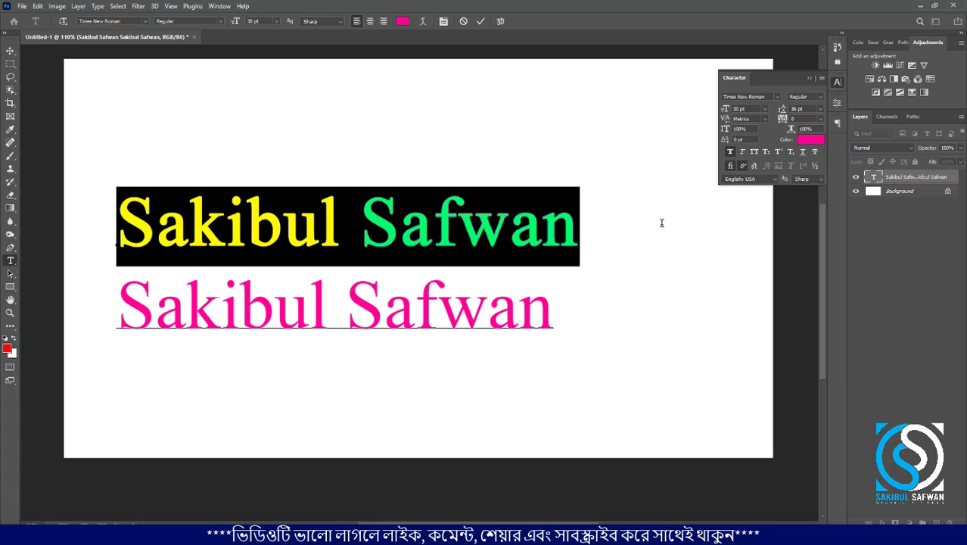
Try Faux Italic, All Caps and Small Caps on the first line, turning each off again
{"action": "left_click", "coordinate": [744, 153]}
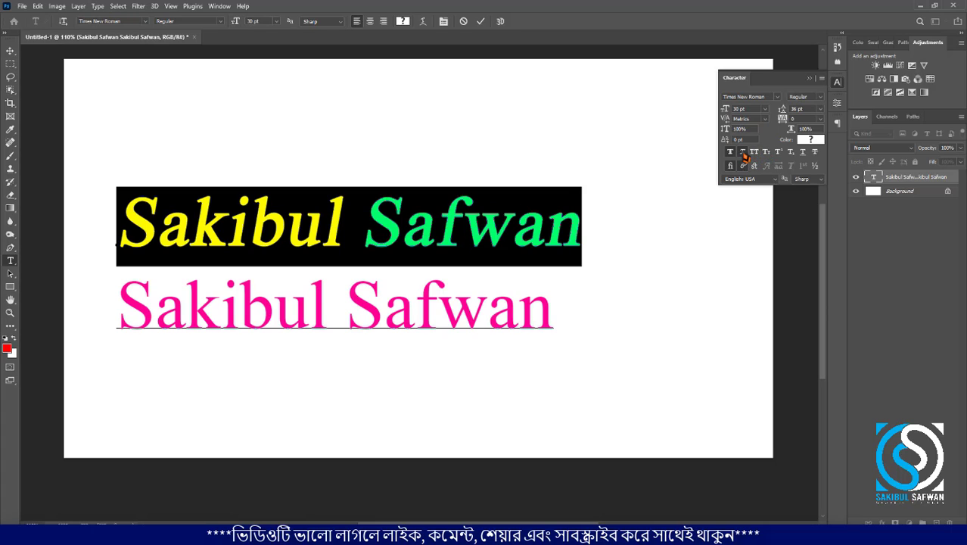
{"action": "left_click", "coordinate": [741, 152]}
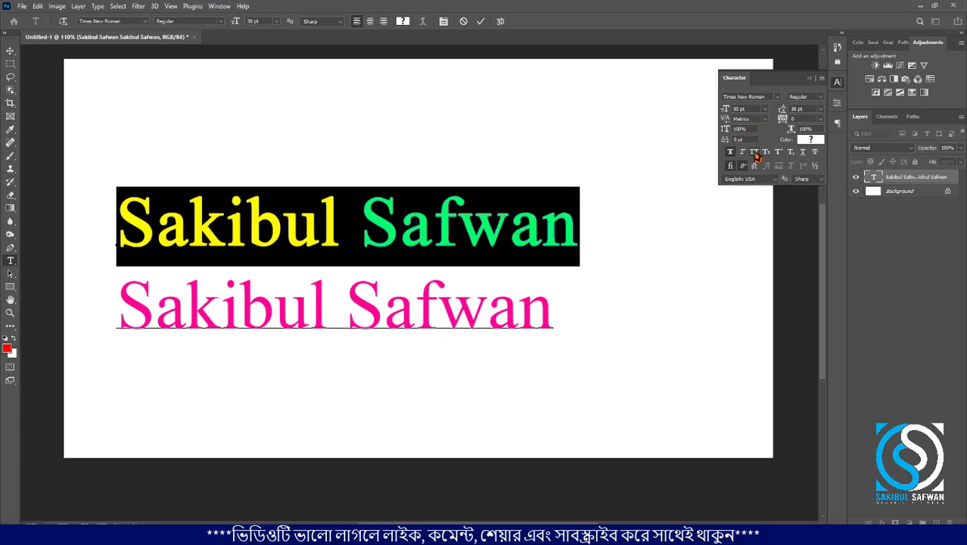
{"action": "left_click", "coordinate": [755, 154]}
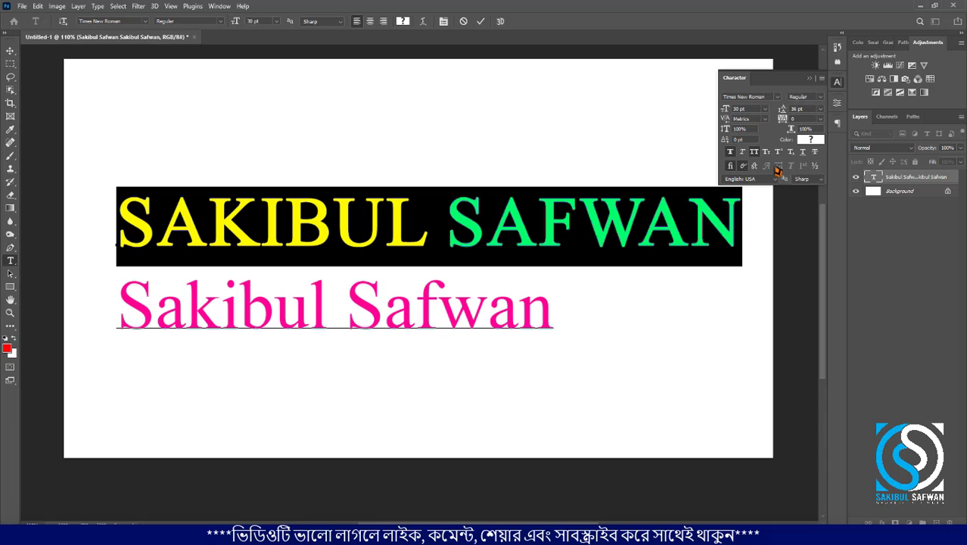
{"action": "left_click", "coordinate": [756, 154]}
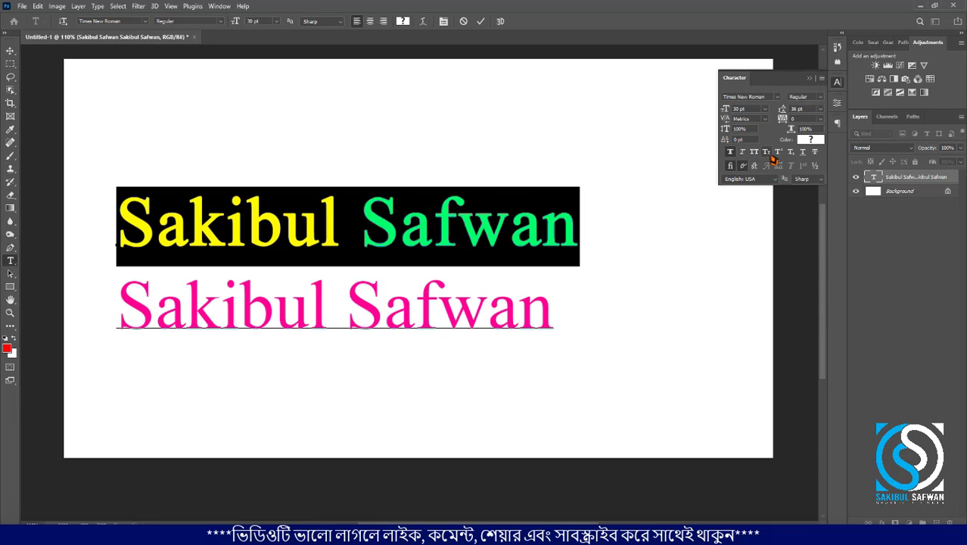
{"action": "left_click", "coordinate": [767, 152]}
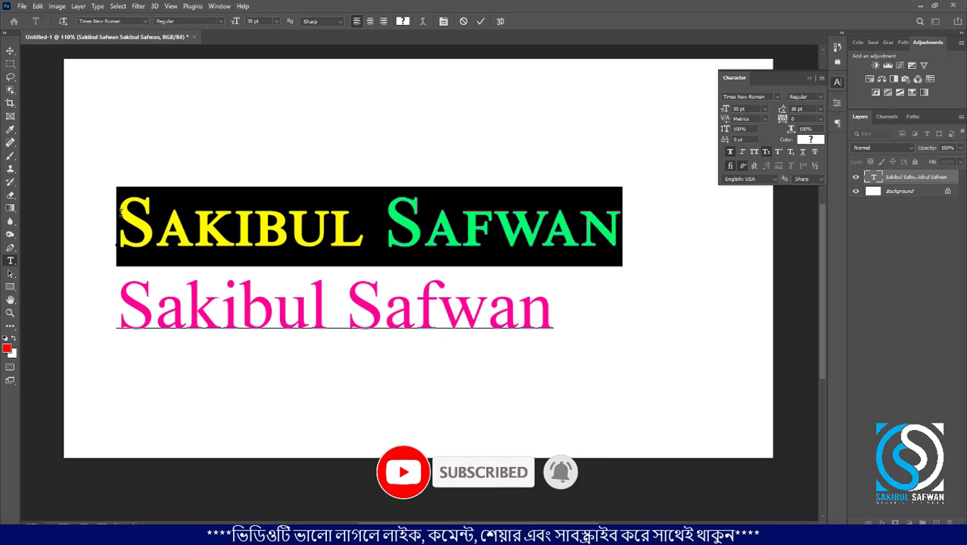
{"action": "left_click", "coordinate": [765, 154]}
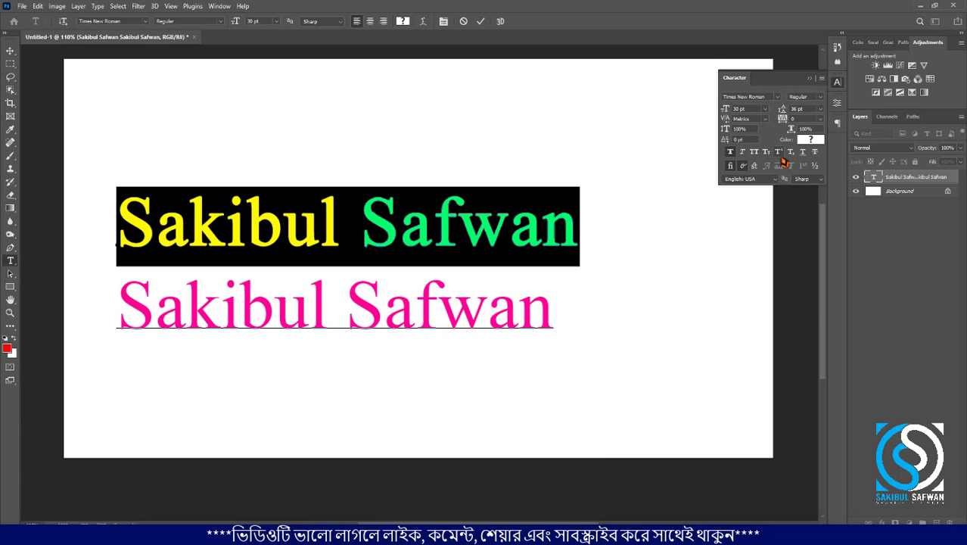
Try Superscript and Underline, then apply Strikethrough to the first line
{"action": "left_click", "coordinate": [779, 154]}
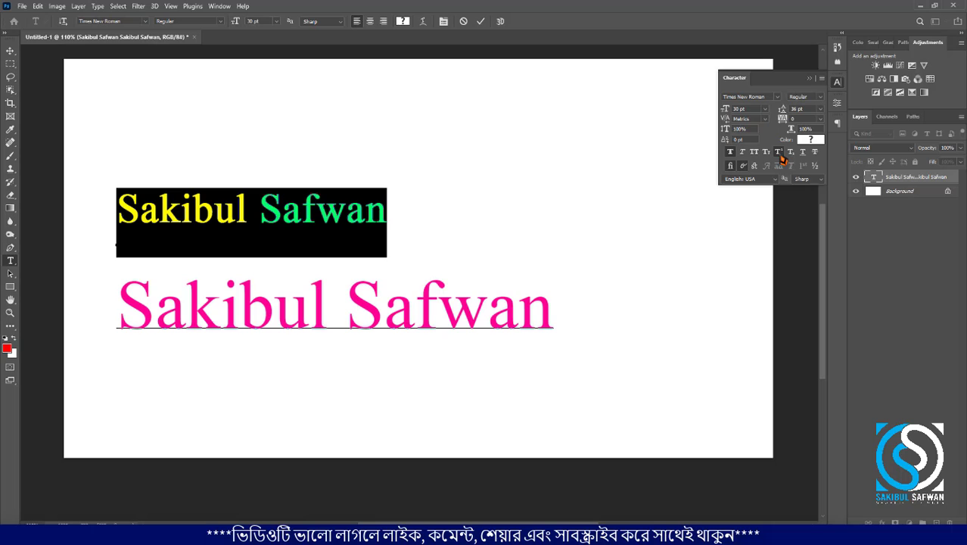
{"action": "left_click", "coordinate": [779, 154]}
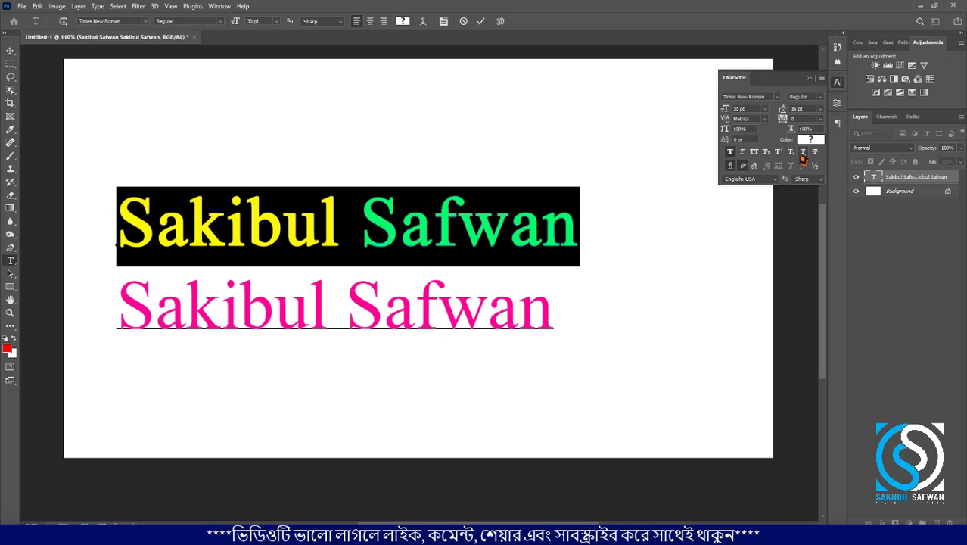
{"action": "left_click", "coordinate": [803, 156]}
{"action": "left_click", "coordinate": [803, 156]}
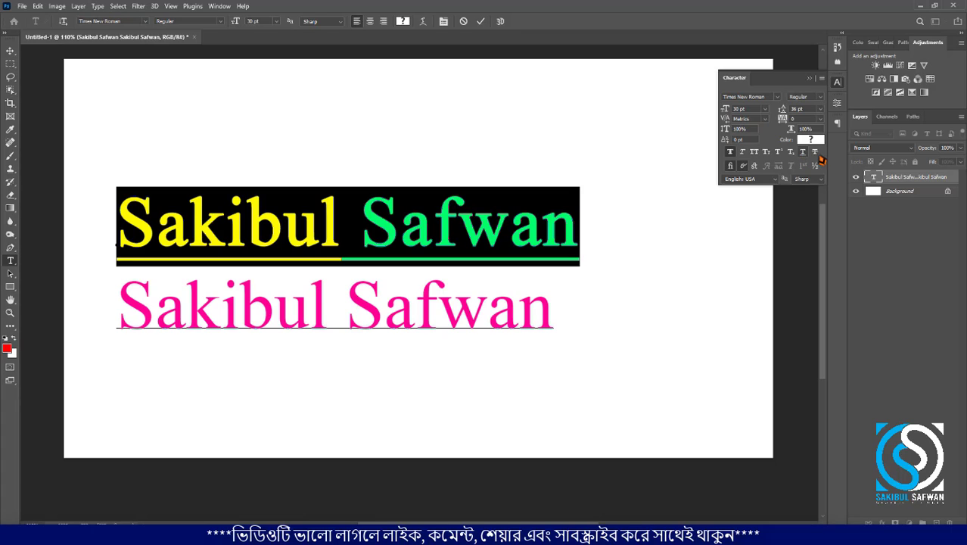
{"action": "left_click", "coordinate": [817, 156]}
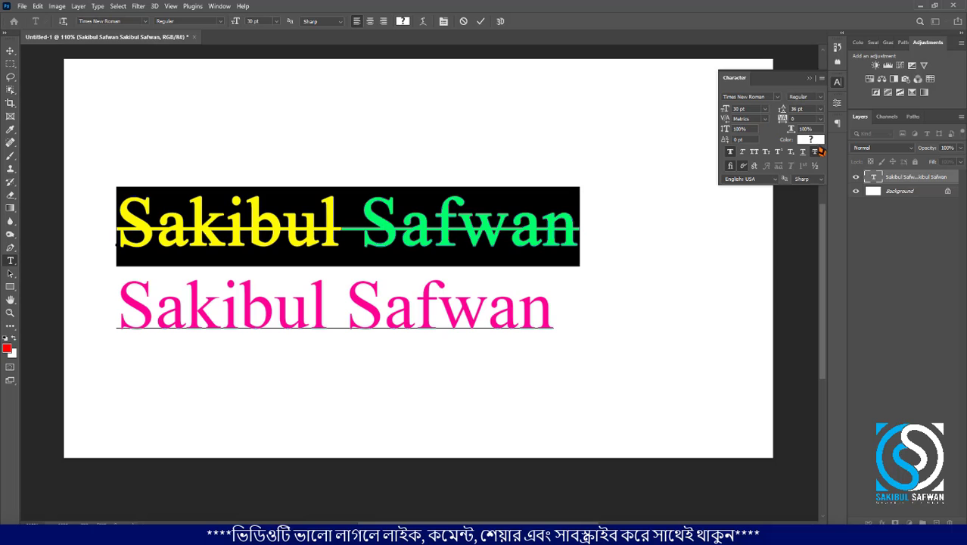
Remove the strikethrough and add a superscript 2 after Safwan
{"action": "left_click", "coordinate": [818, 151]}
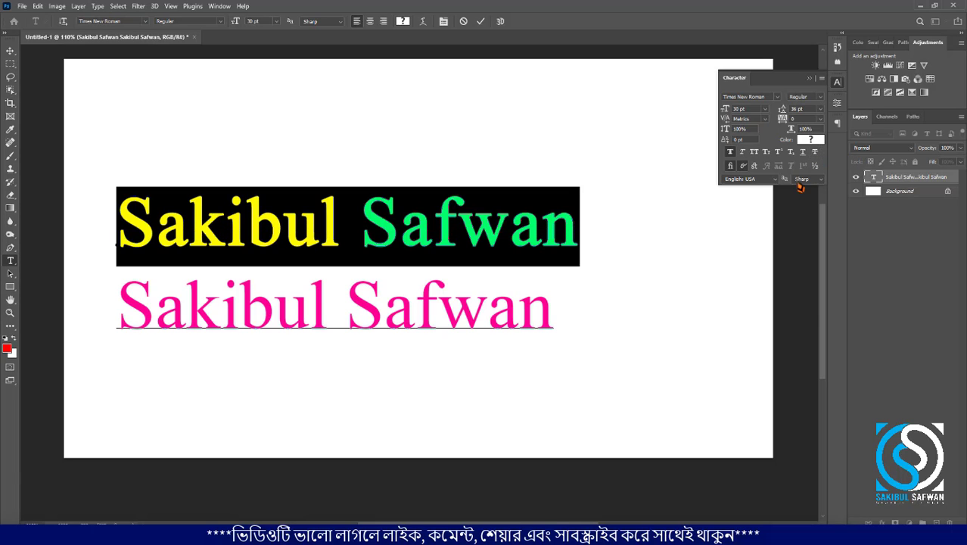
{"action": "left_click", "coordinate": [565, 213]}
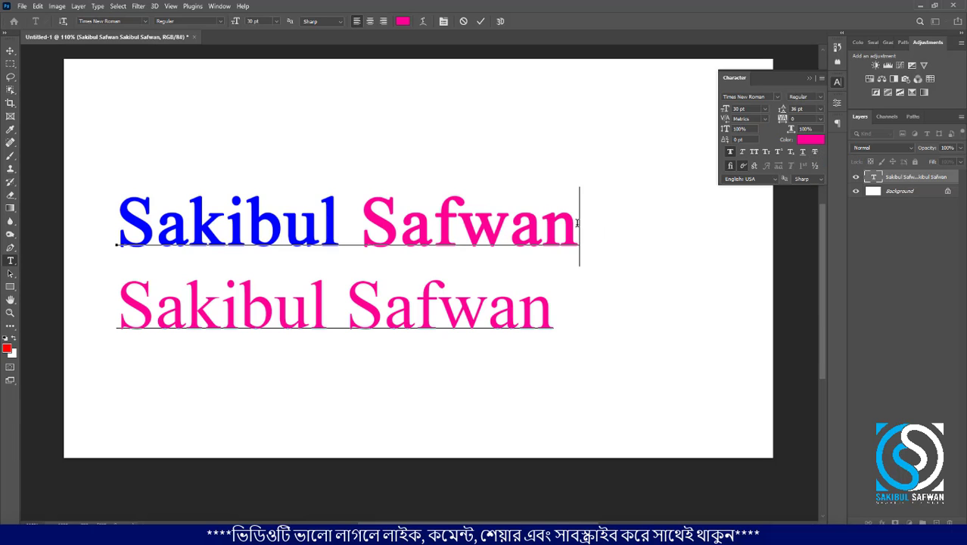
{"action": "type", "text": "2"}
{"action": "left_click_drag", "start_coordinate": [582, 229], "coordinate": [619, 227]}
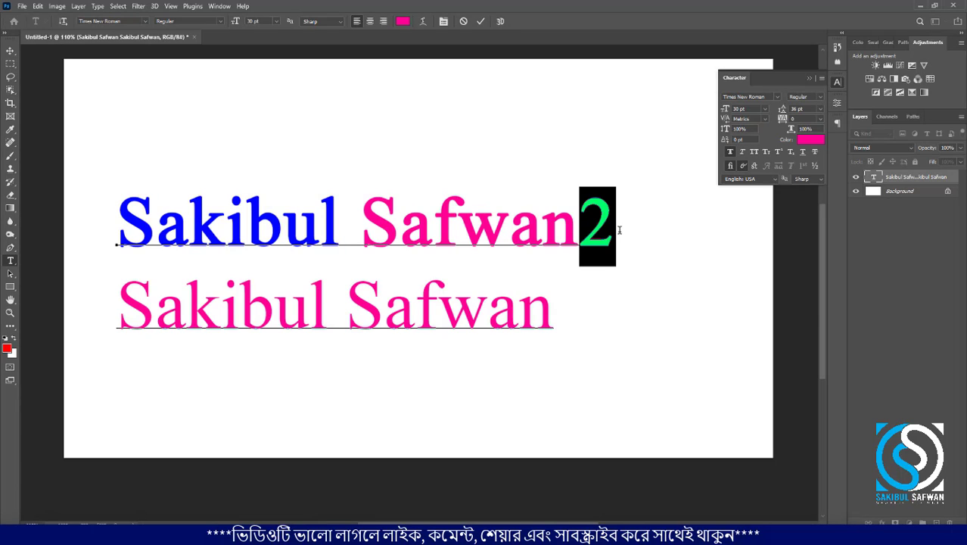
{"action": "left_click", "coordinate": [779, 152]}
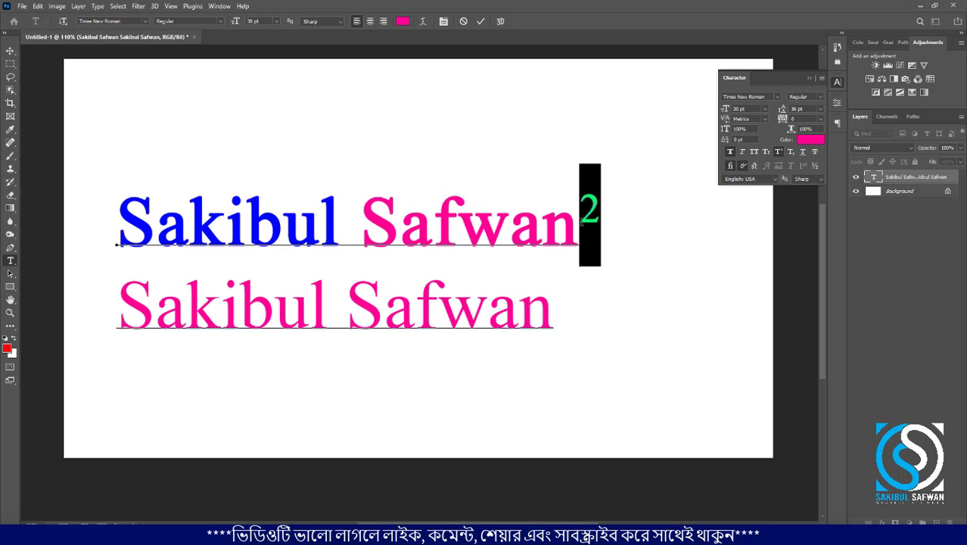
Change the 2 to subscript, then delete it and commit the text
{"action": "left_click", "coordinate": [581, 221]}
{"action": "left_click_drag", "start_coordinate": [583, 207], "coordinate": [603, 207]}
{"action": "left_click", "coordinate": [790, 157]}
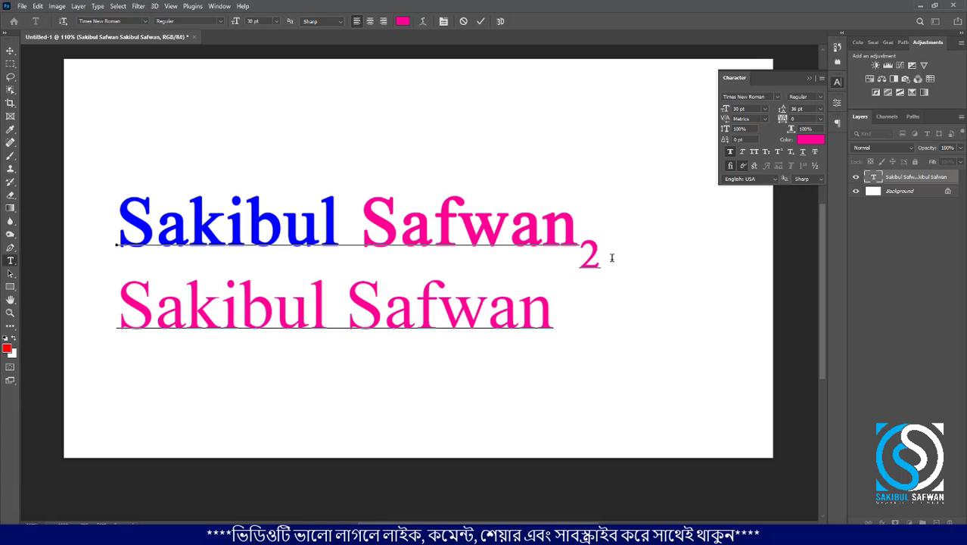
{"action": "left_click_drag", "start_coordinate": [580, 250], "coordinate": [606, 250]}
{"action": "key", "text": "BackSpace"}
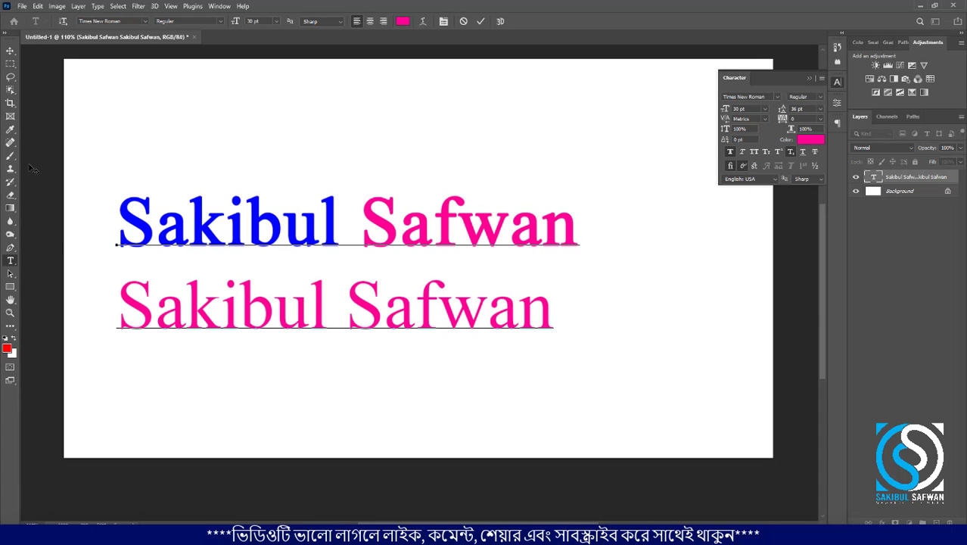
{"action": "left_click", "coordinate": [9, 50]}
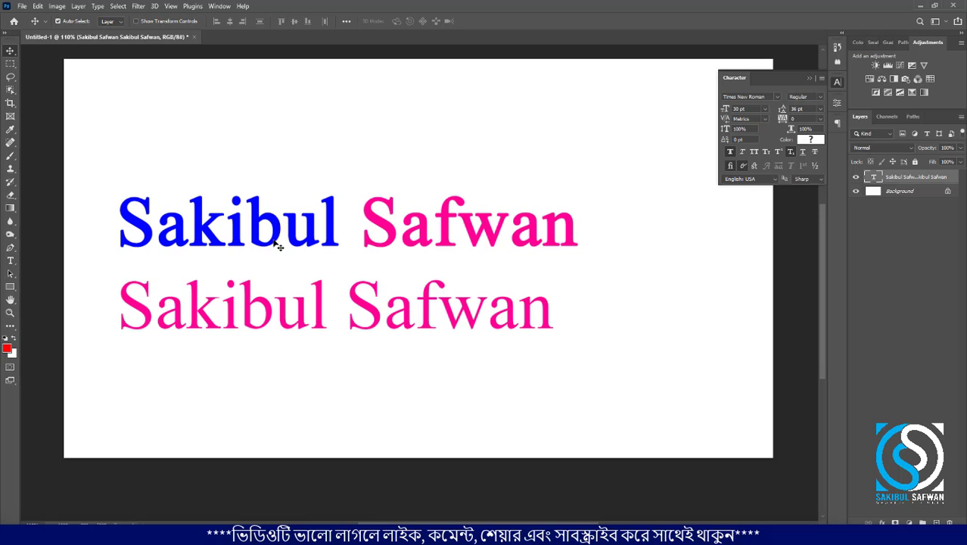
{"action": "scroll", "coordinate": [271, 241], "scroll_direction": "up", "scroll_amount": 1}
{"action": "left_click", "coordinate": [10, 260]}
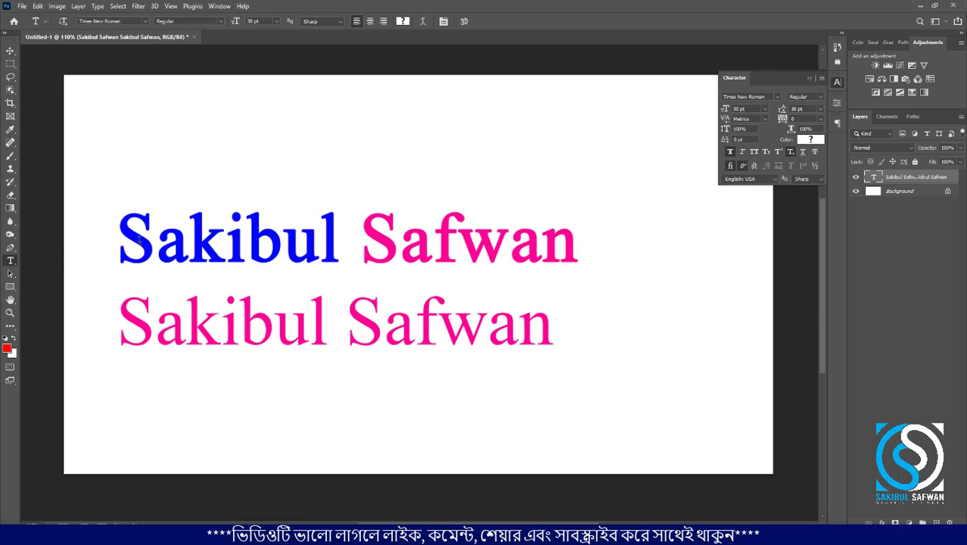
{"action": "left_click_drag", "start_coordinate": [112, 257], "coordinate": [623, 259]}
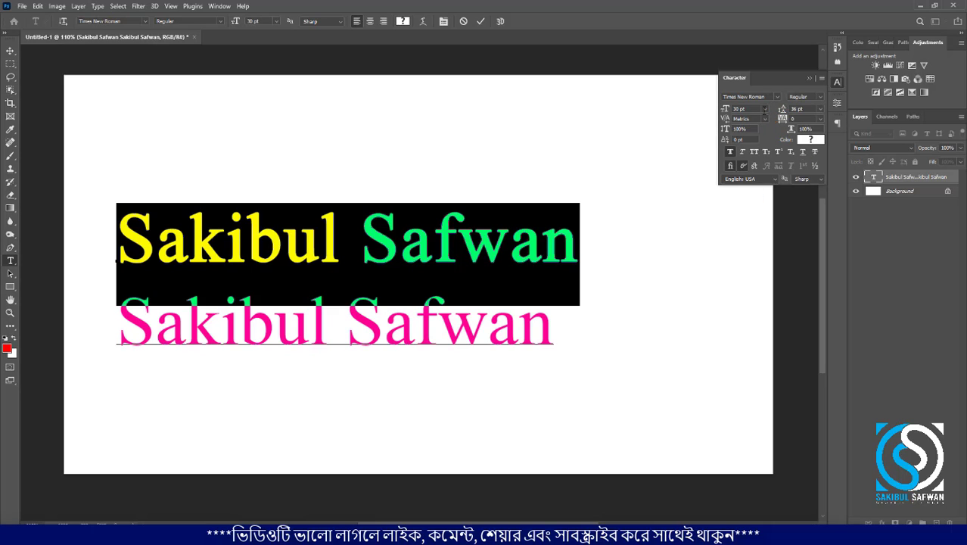
{"action": "left_click_drag", "start_coordinate": [119, 229], "coordinate": [595, 229]}
{"action": "left_click", "coordinate": [765, 109]}
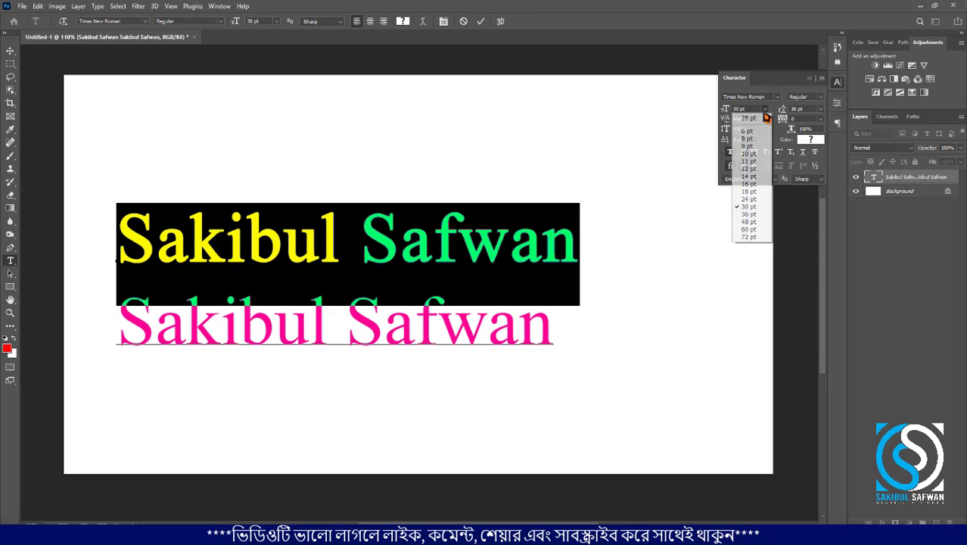
{"action": "left_click", "coordinate": [752, 215]}
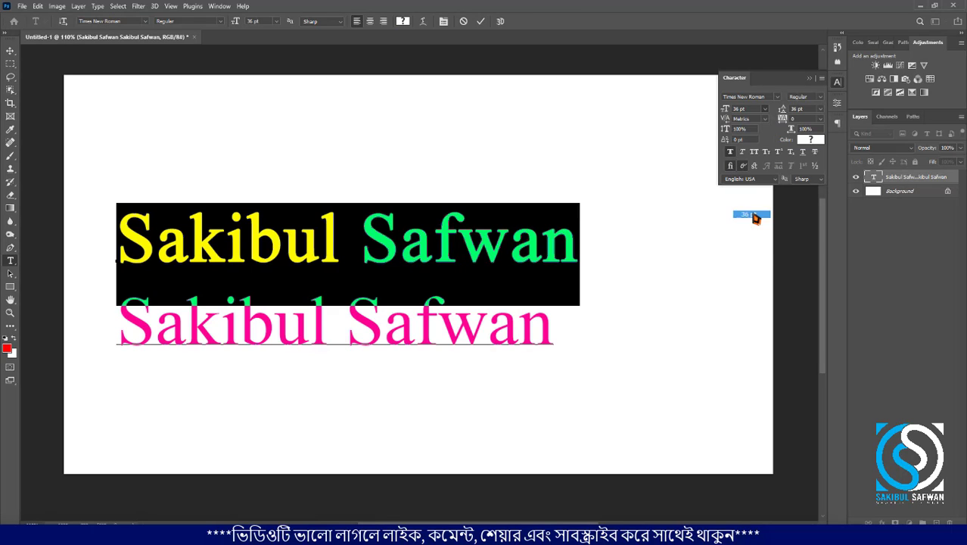
{"action": "left_click", "coordinate": [588, 249]}
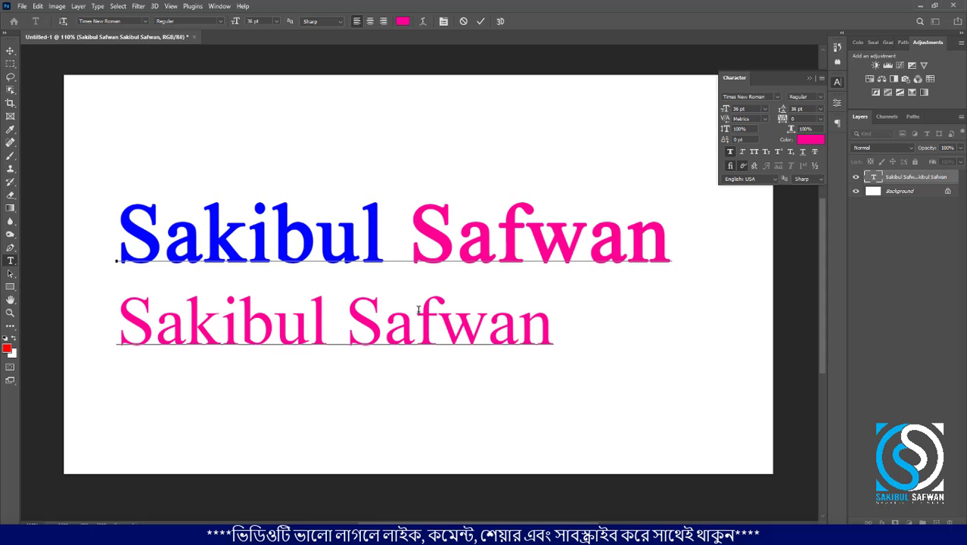
Move the two-line text block up near the top of the canvas, slightly right
{"action": "left_click", "coordinate": [10, 50]}
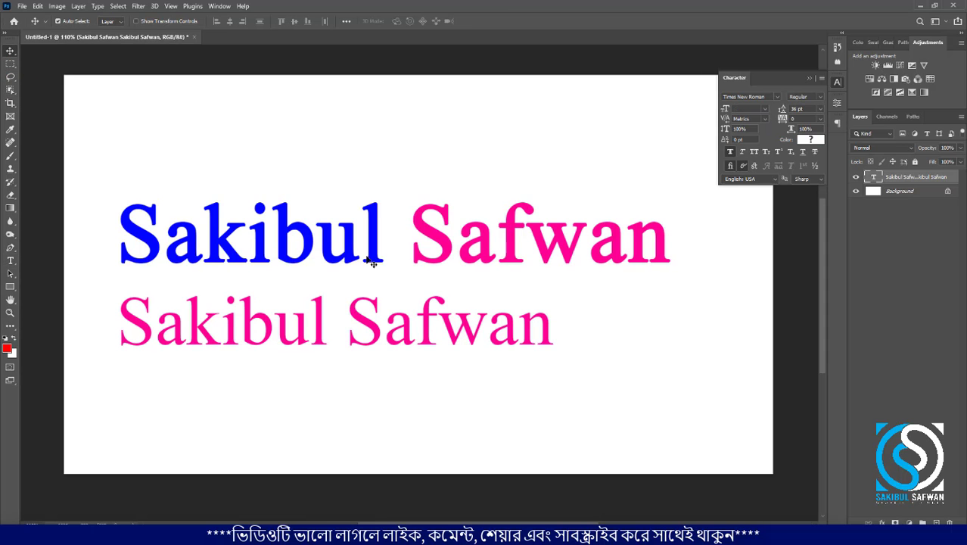
{"action": "left_click_drag", "start_coordinate": [317, 263], "coordinate": [330, 184]}
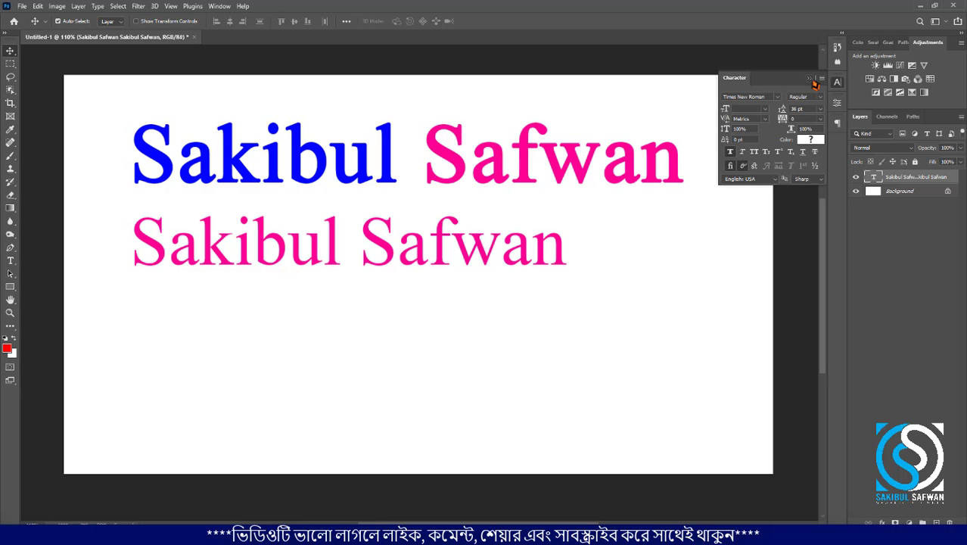
{"action": "left_click", "coordinate": [811, 80]}
{"action": "mouse_move", "coordinate": [270, 164]}
{"action": "left_mouse_down"}
{"action": "mouse_move", "coordinate": [277, 209]}
{"action": "mouse_move", "coordinate": [272, 153]}
{"action": "left_mouse_up"}
{"action": "left_click", "coordinate": [10, 261]}
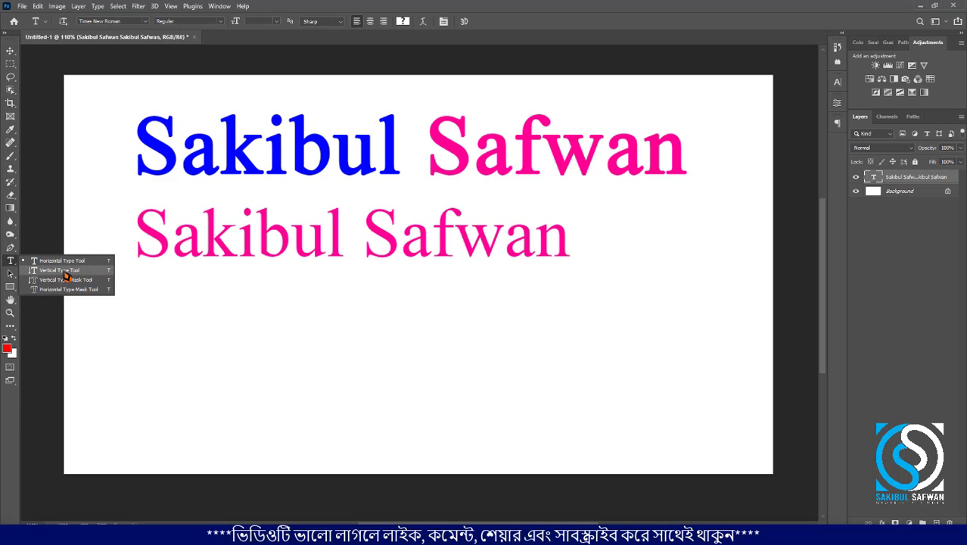
{"action": "left_click", "coordinate": [10, 51]}
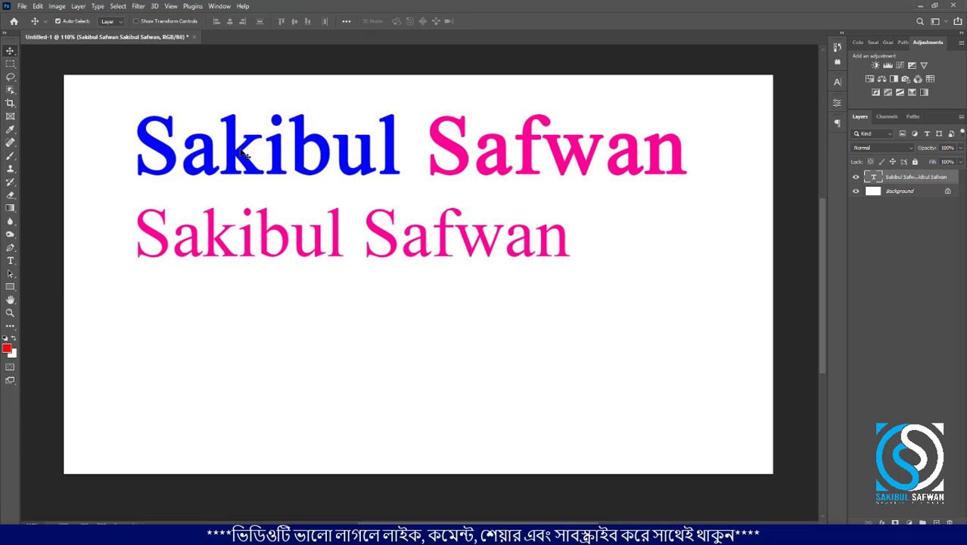
{"action": "left_click_drag", "start_coordinate": [261, 152], "coordinate": [277, 136]}
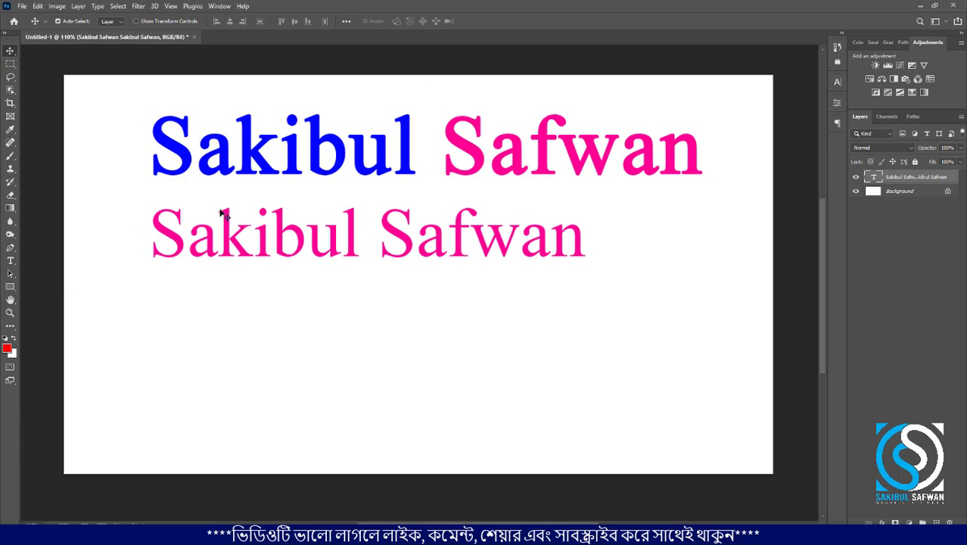
Set both lines to 14 pt with 17 pt leading and move the block to the upper left
{"action": "left_click", "coordinate": [10, 261]}
{"action": "key", "text": "Return"}
{"action": "left_click", "coordinate": [837, 81]}
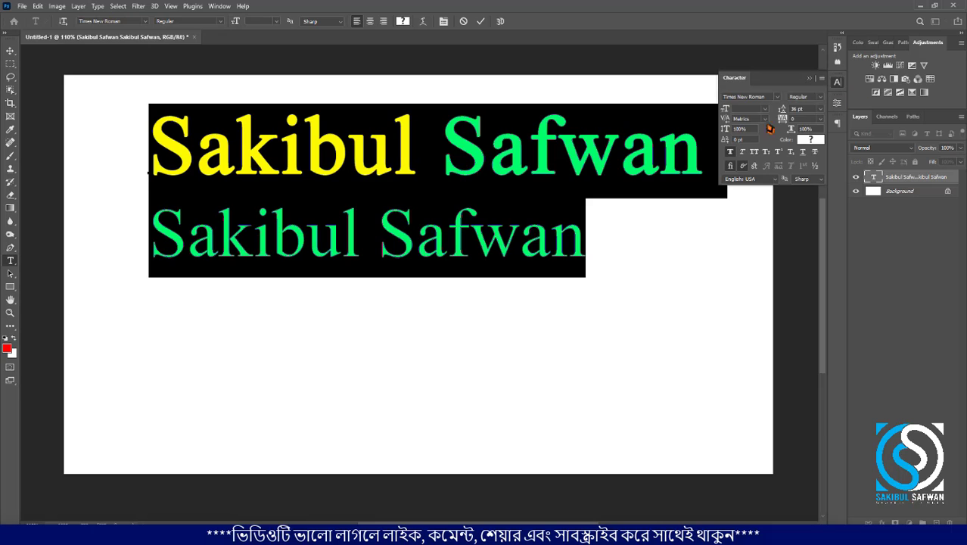
{"action": "left_click", "coordinate": [765, 108]}
{"action": "left_click", "coordinate": [743, 176]}
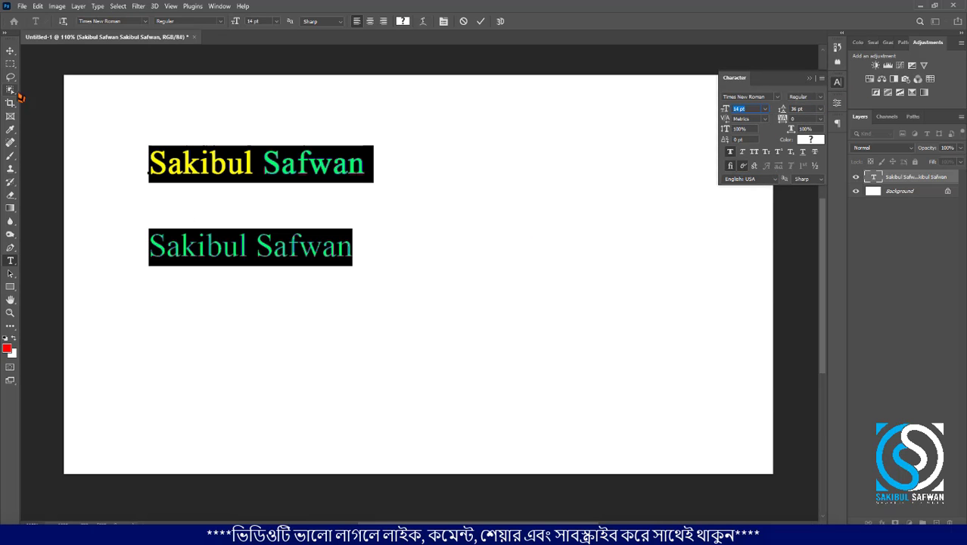
{"action": "scroll", "coordinate": [807, 113], "scroll_direction": "down", "scroll_amount": 20}
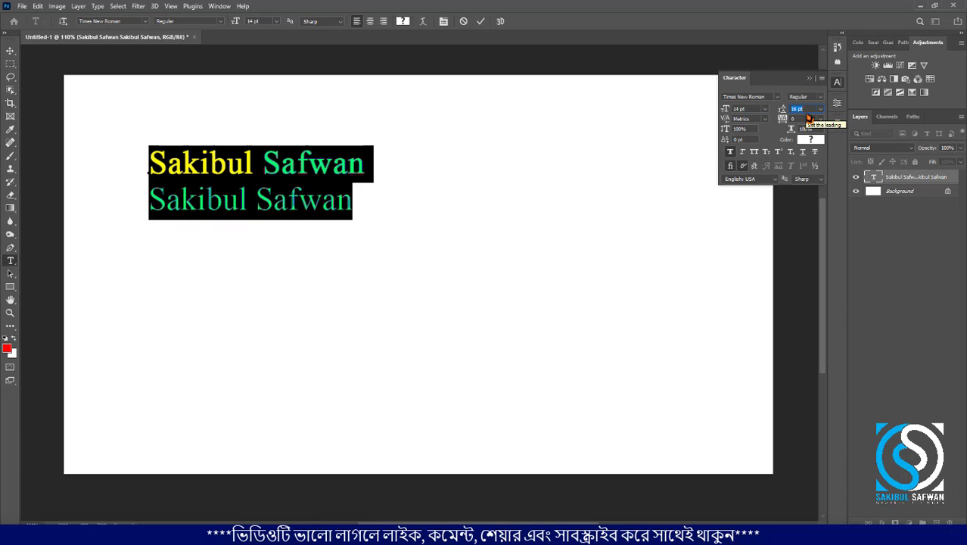
{"action": "scroll", "coordinate": [808, 118], "scroll_direction": "up", "scroll_amount": 1}
{"action": "left_click", "coordinate": [10, 50]}
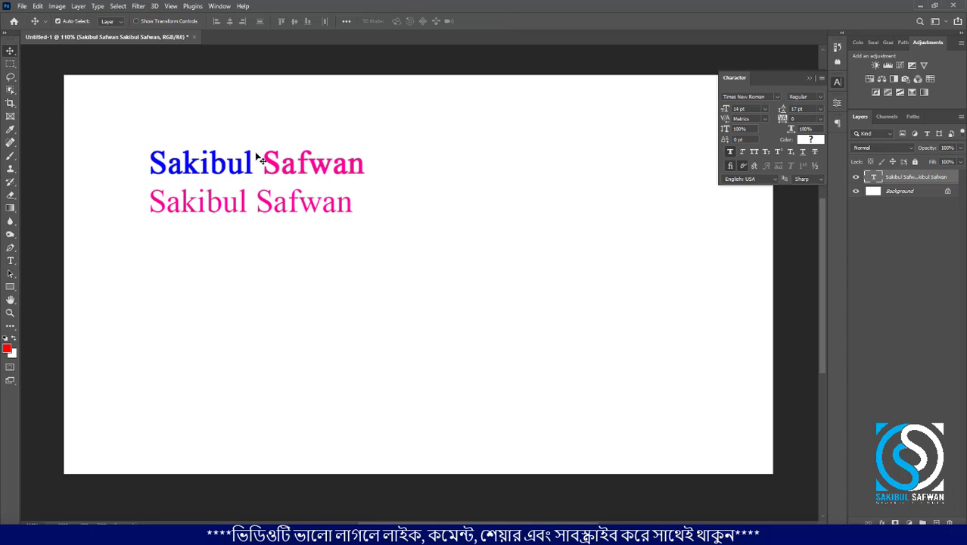
{"action": "left_click_drag", "start_coordinate": [257, 158], "coordinate": [244, 114]}
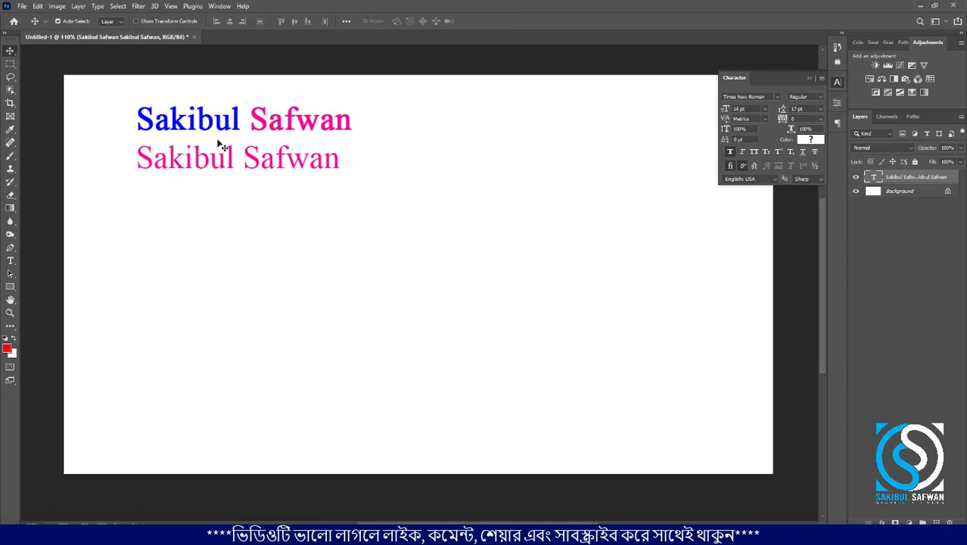
{"action": "left_click", "coordinate": [10, 260]}
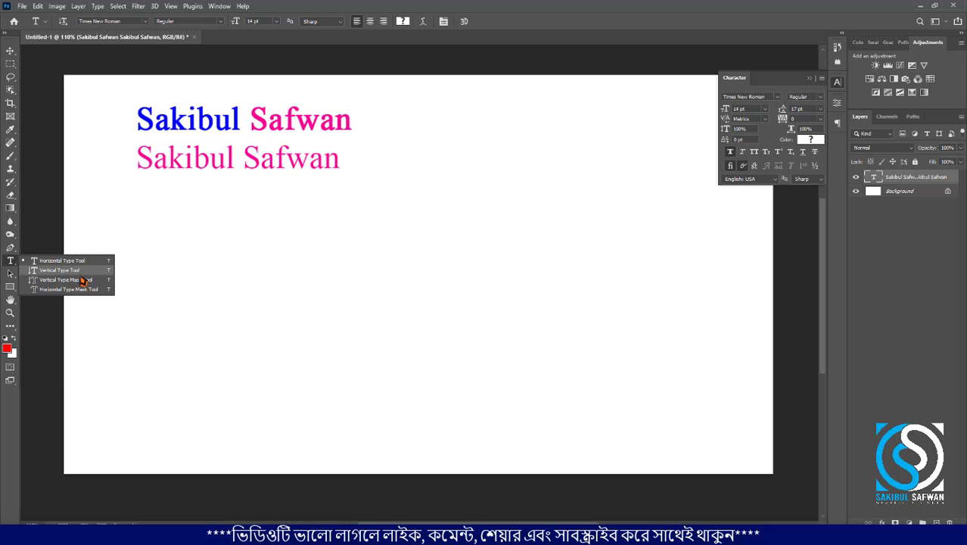
Create a vertical type layer near the top centre reading 'Sakibul'
{"action": "left_click", "coordinate": [110, 270]}
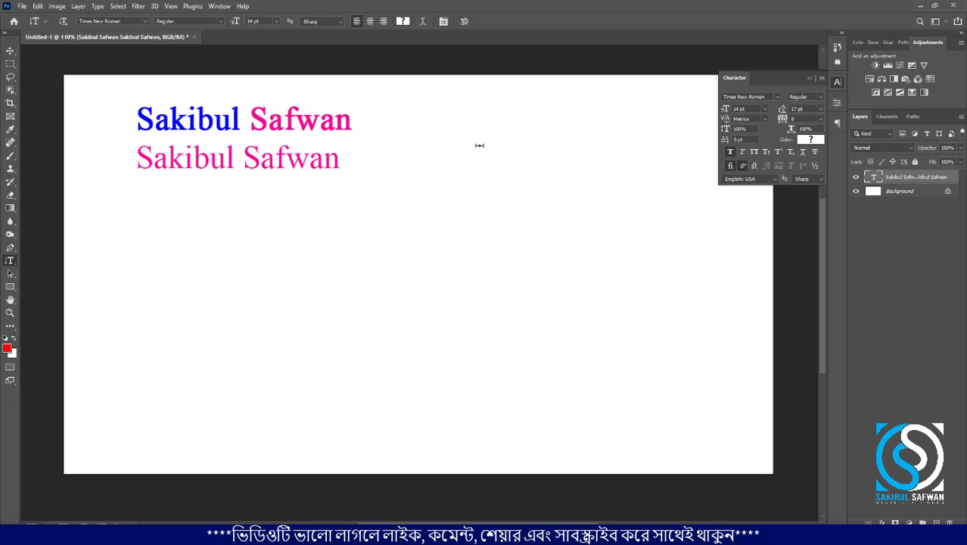
{"action": "left_click", "coordinate": [446, 121]}
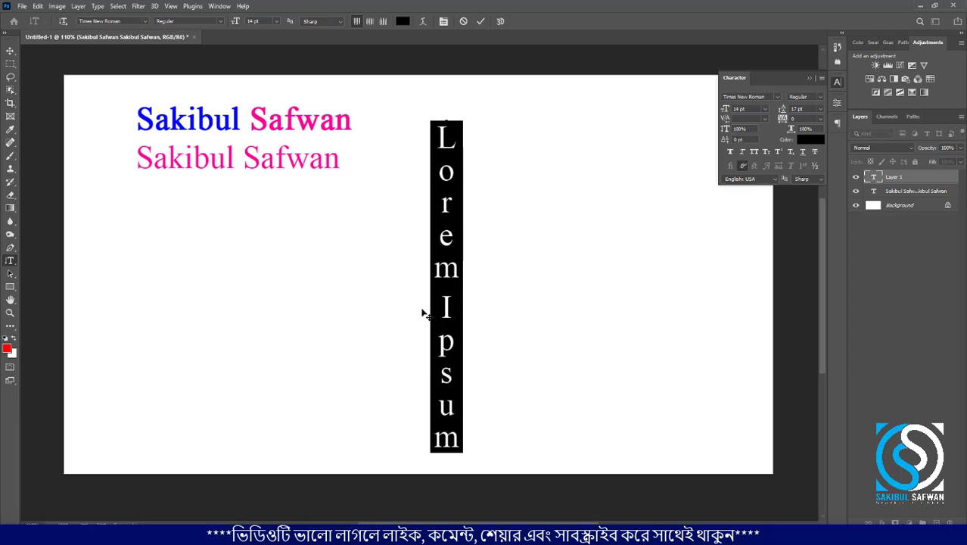
{"action": "type", "text": "A"}
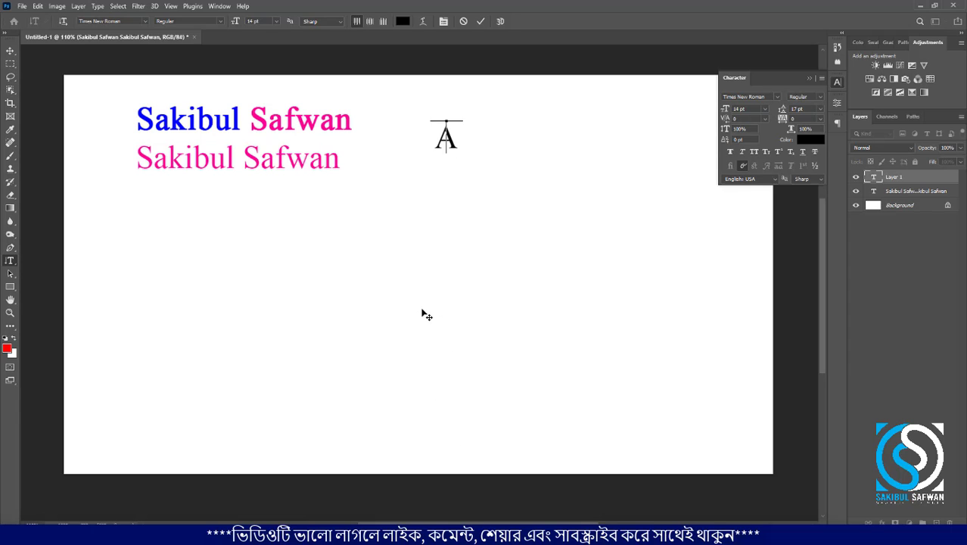
{"action": "key", "text": "BackSpace"}
{"action": "type", "text": "Sakibul"}
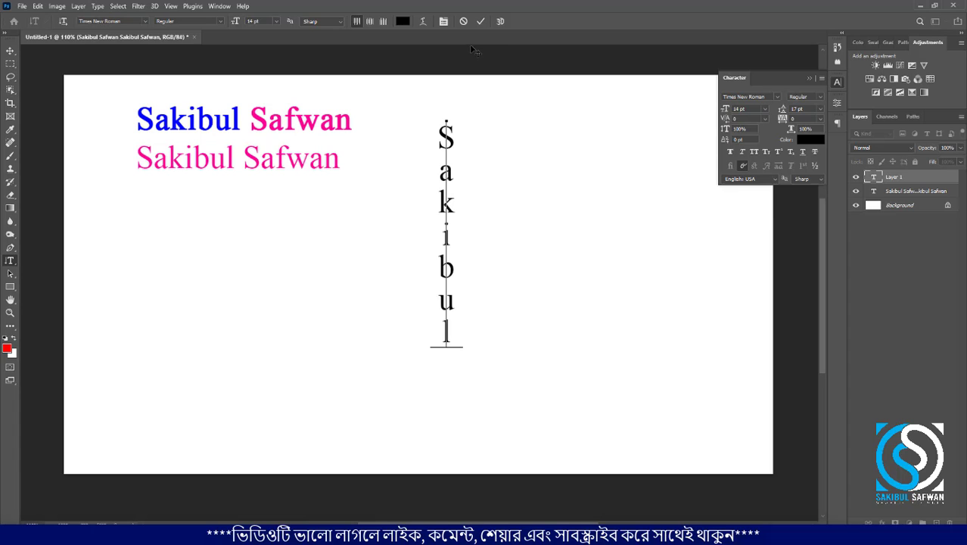
{"action": "left_click", "coordinate": [481, 21]}
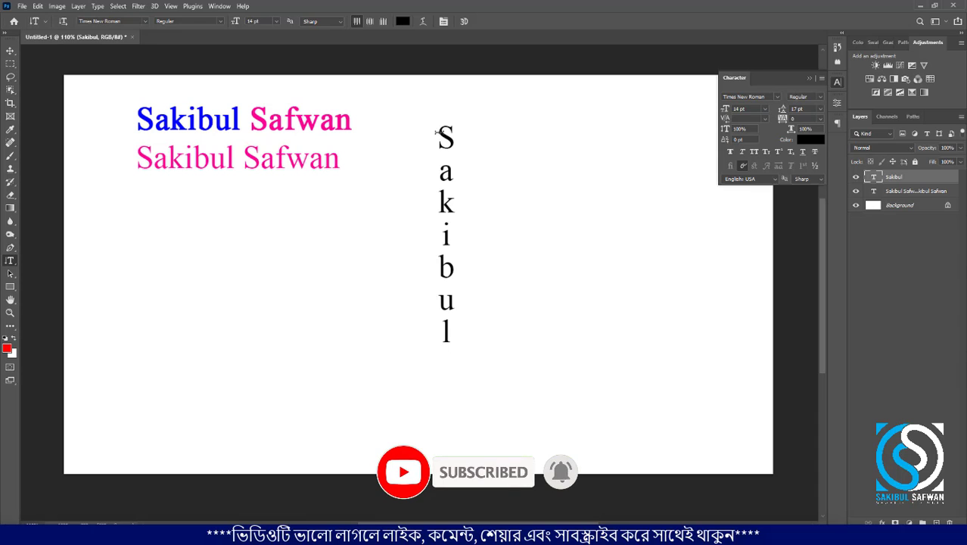
Select the vertical Sakibul letters, confirm 14 pt Regular, and finish the edit
{"action": "left_click_drag", "start_coordinate": [445, 124], "coordinate": [446, 348]}
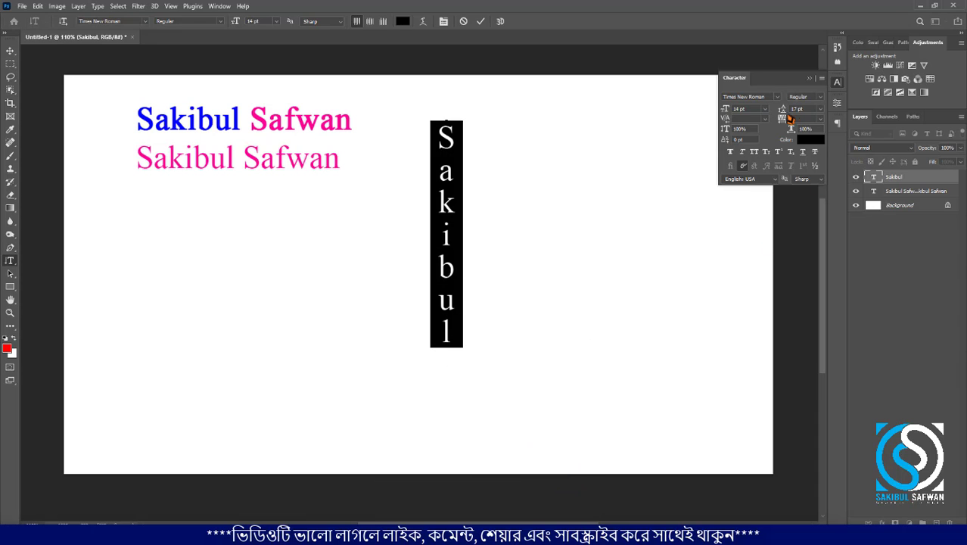
{"action": "left_click", "coordinate": [766, 109]}
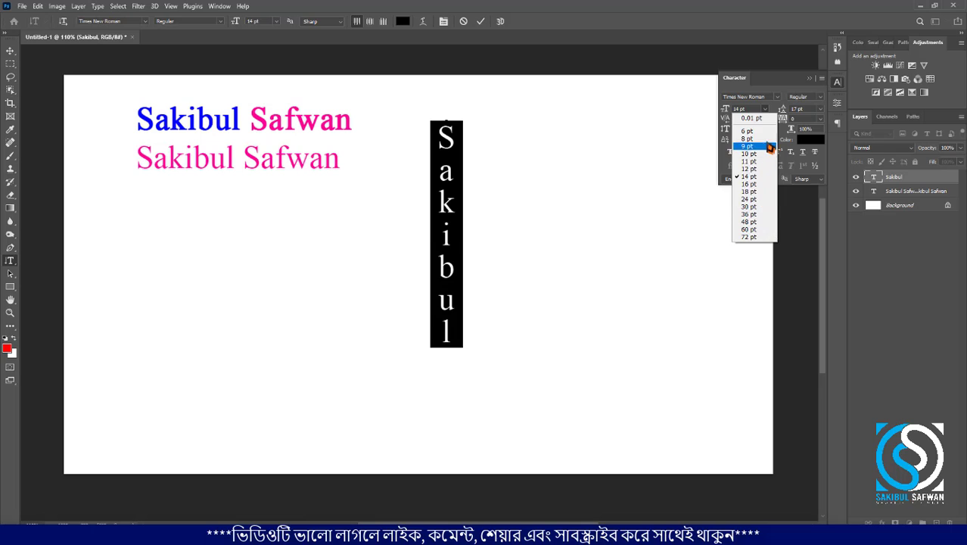
{"action": "left_click", "coordinate": [779, 112]}
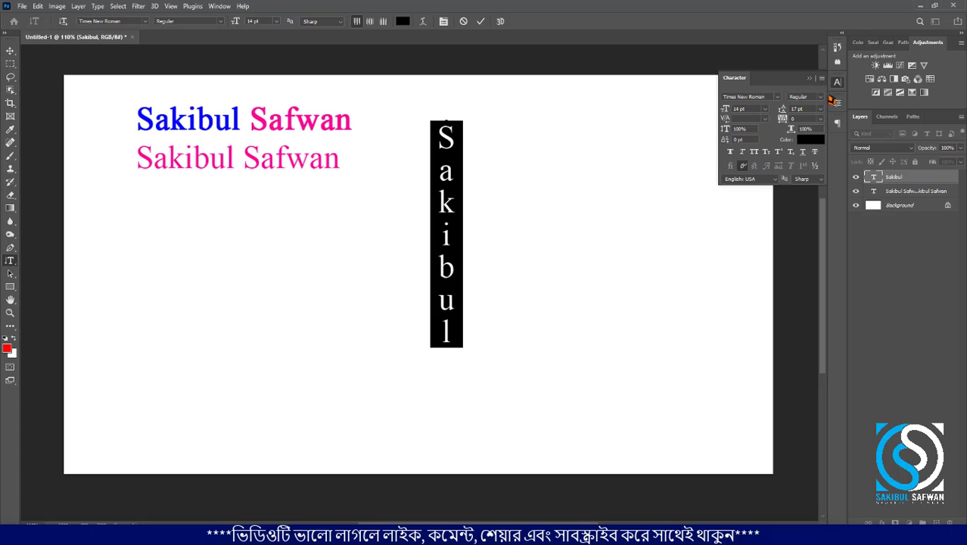
{"action": "left_click", "coordinate": [827, 100]}
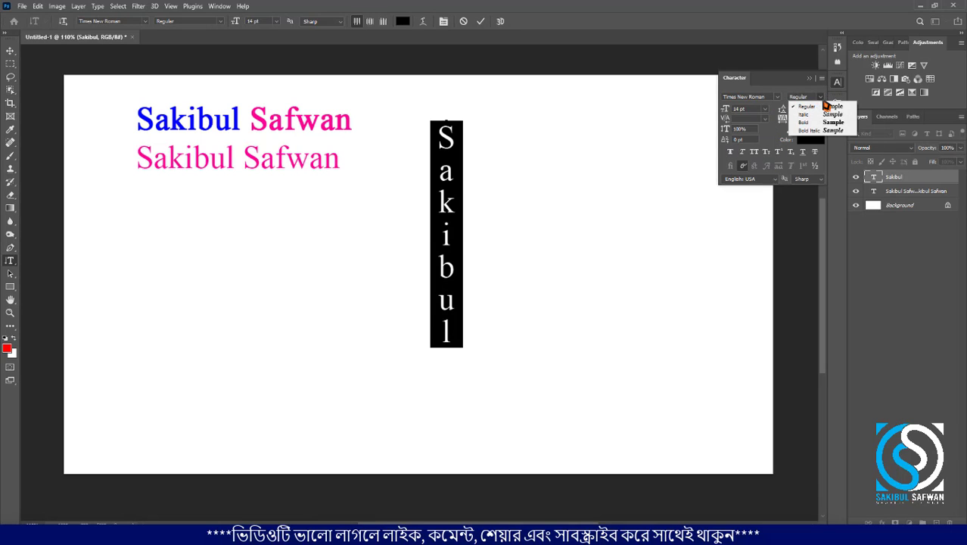
{"action": "left_click", "coordinate": [827, 105]}
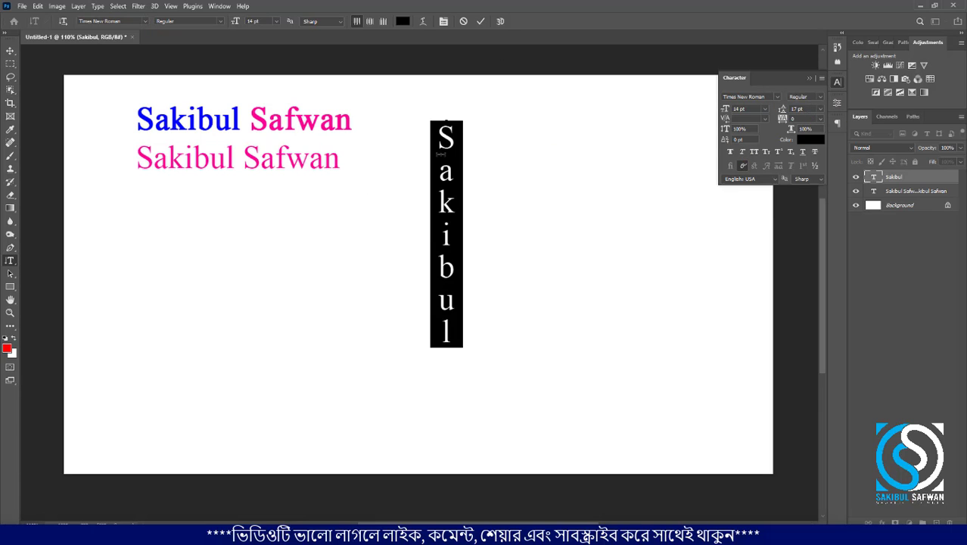
{"action": "left_click", "coordinate": [450, 339]}
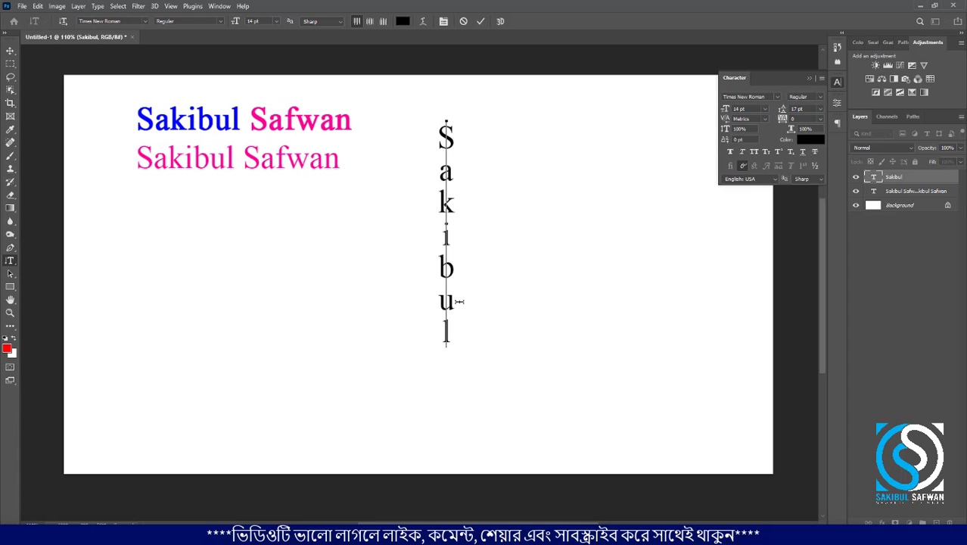
Check the vertical text's size and 17 pt leading, then move it to the canvas's right side
{"action": "key", "text": "ctrl+Return"}
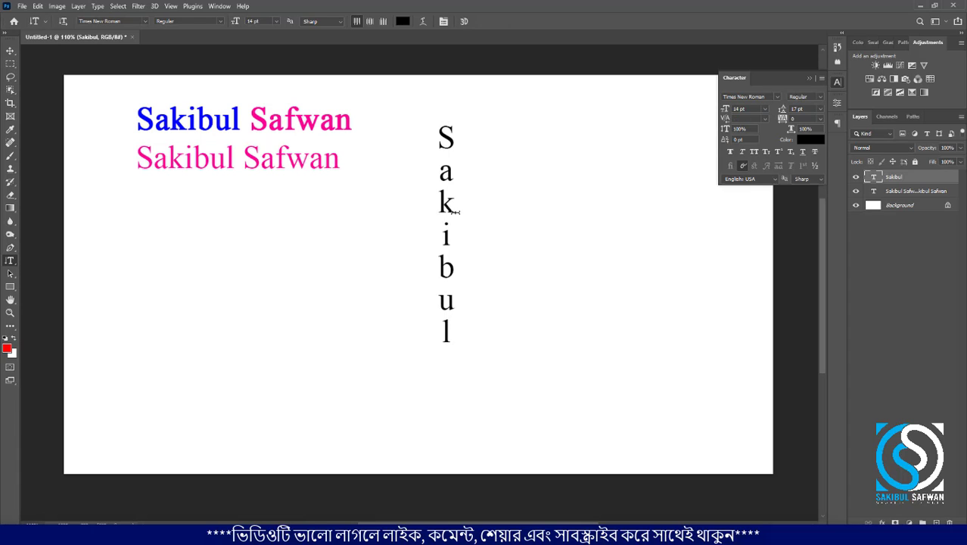
{"action": "left_click_drag", "start_coordinate": [451, 128], "coordinate": [438, 407]}
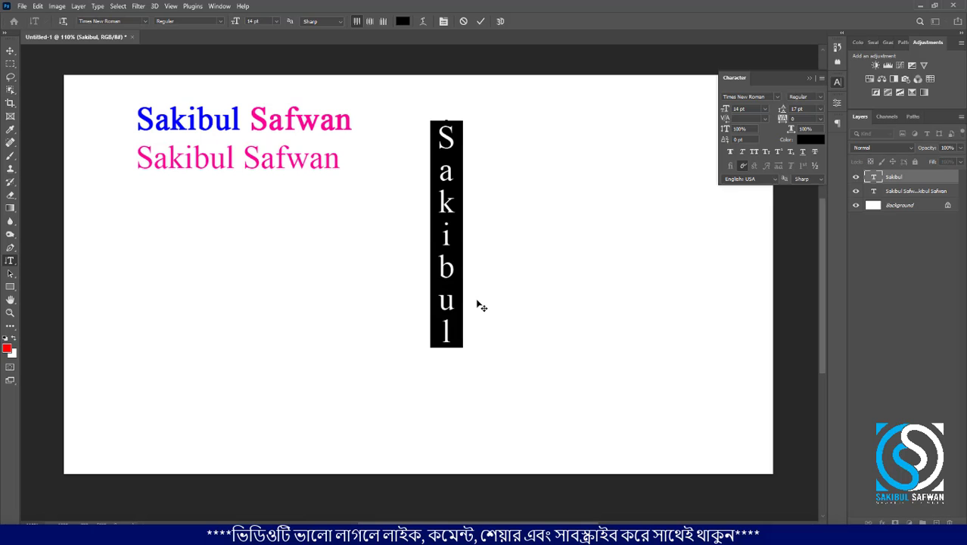
{"action": "left_click", "coordinate": [766, 110]}
{"action": "left_click", "coordinate": [767, 110]}
{"action": "left_click", "coordinate": [821, 111]}
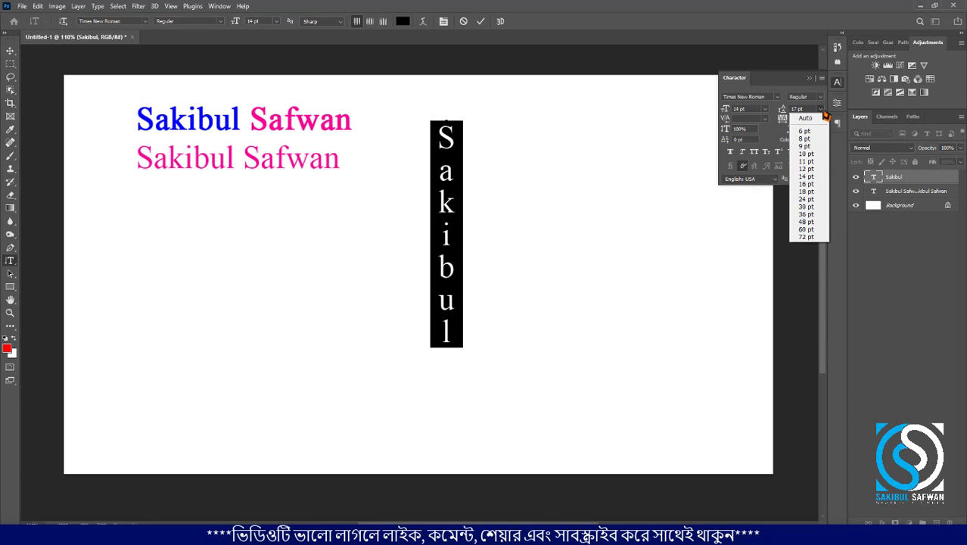
{"action": "left_click", "coordinate": [824, 115]}
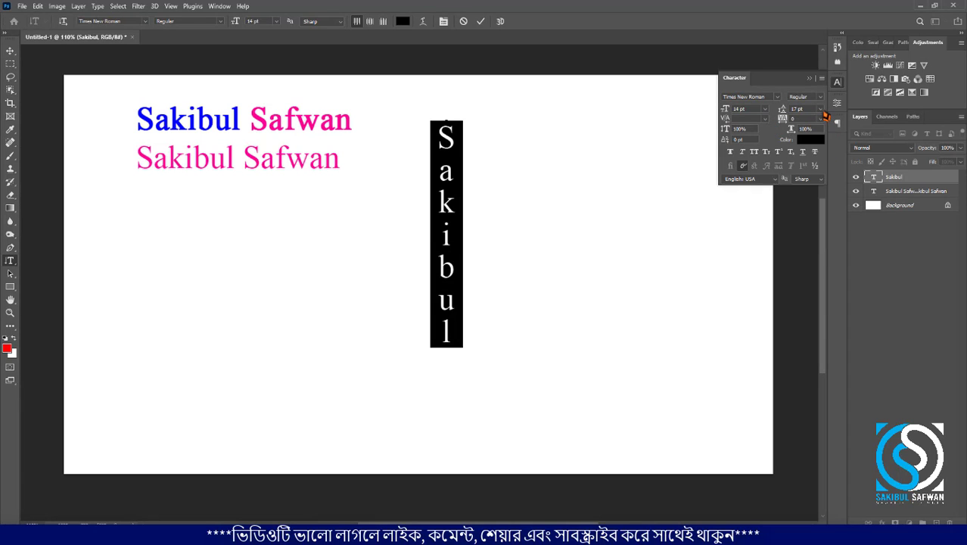
{"action": "left_click", "coordinate": [10, 50]}
{"action": "left_click_drag", "start_coordinate": [452, 204], "coordinate": [664, 216]}
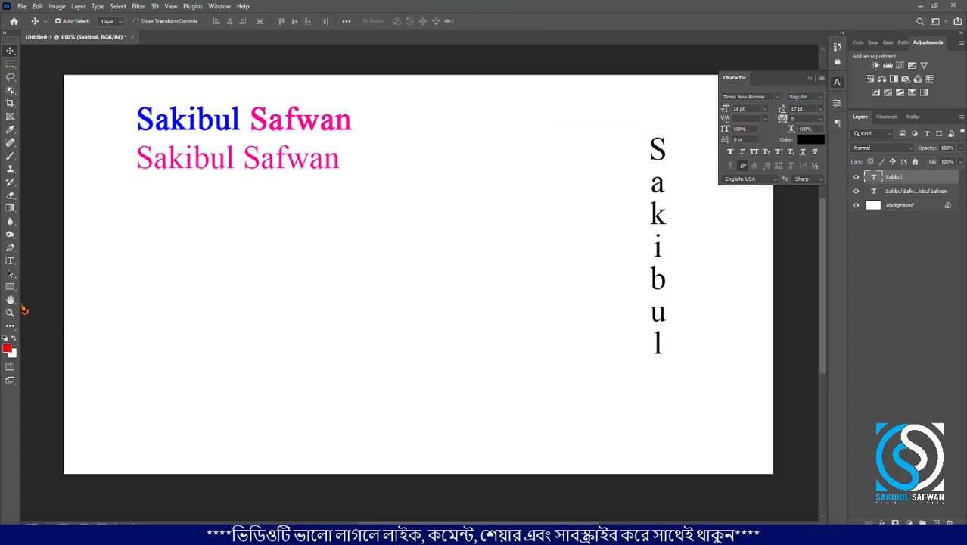
Drag the brick photo from the tutorial images folder onto the canvas and place it
{"action": "left_click", "coordinate": [10, 261]}
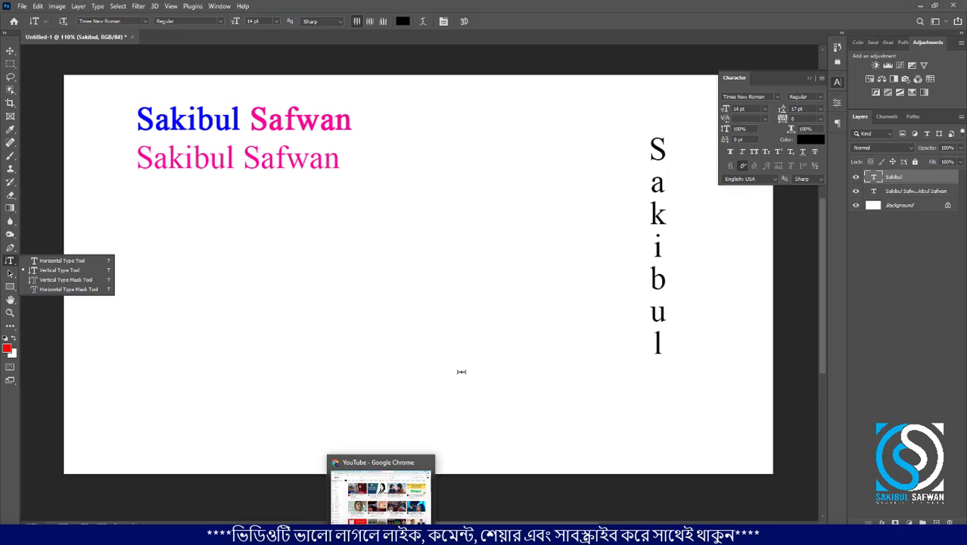
{"action": "left_click", "coordinate": [456, 333]}
{"action": "left_click", "coordinate": [333, 534]}
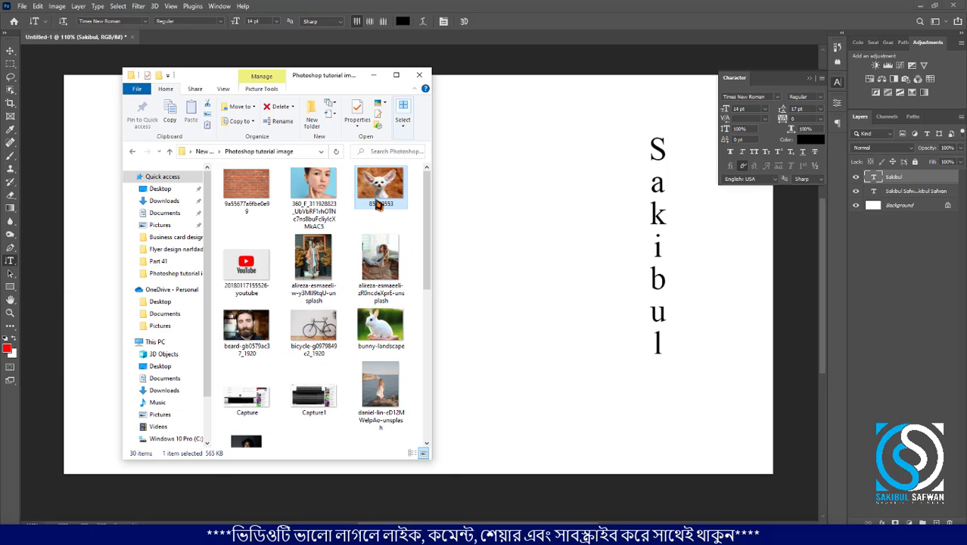
{"action": "left_click_drag", "start_coordinate": [393, 200], "coordinate": [516, 223]}
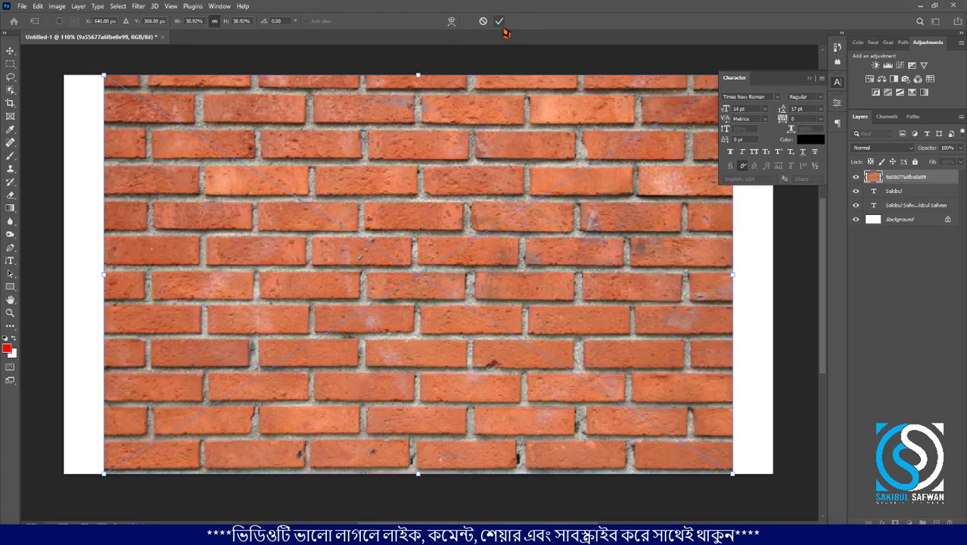
{"action": "left_click", "coordinate": [501, 20]}
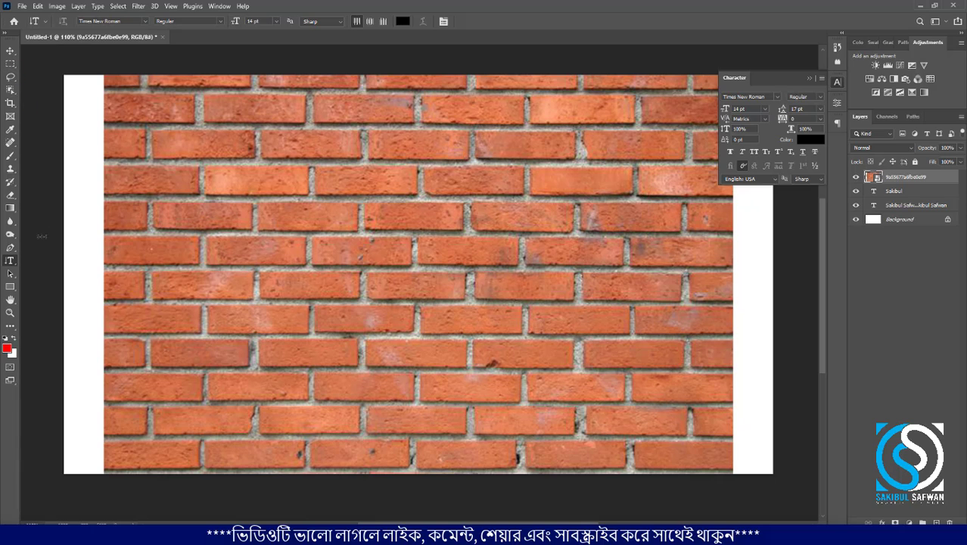
Start horizontal type-mask text on the bricks after trying and cancelling the vertical mask
{"action": "right_click", "coordinate": [18, 265]}
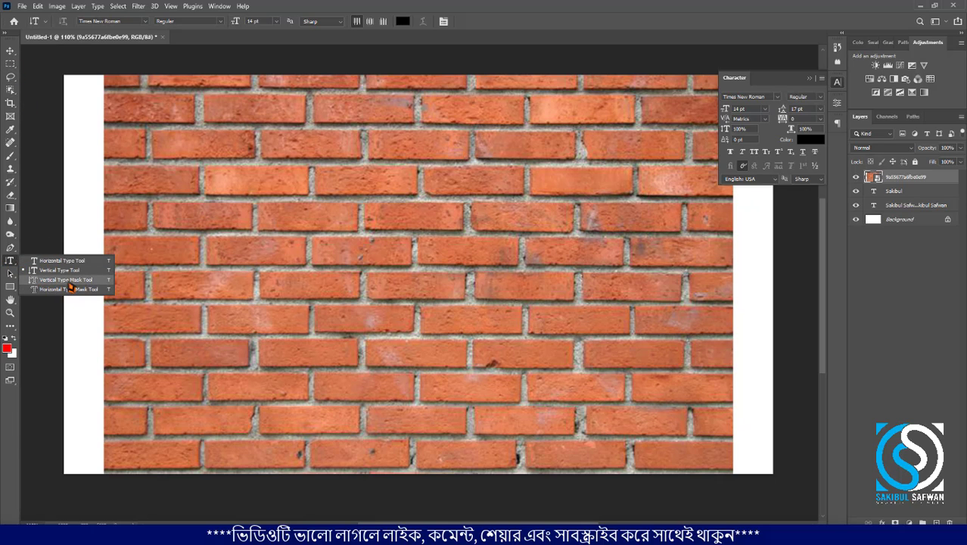
{"action": "left_click", "coordinate": [70, 288]}
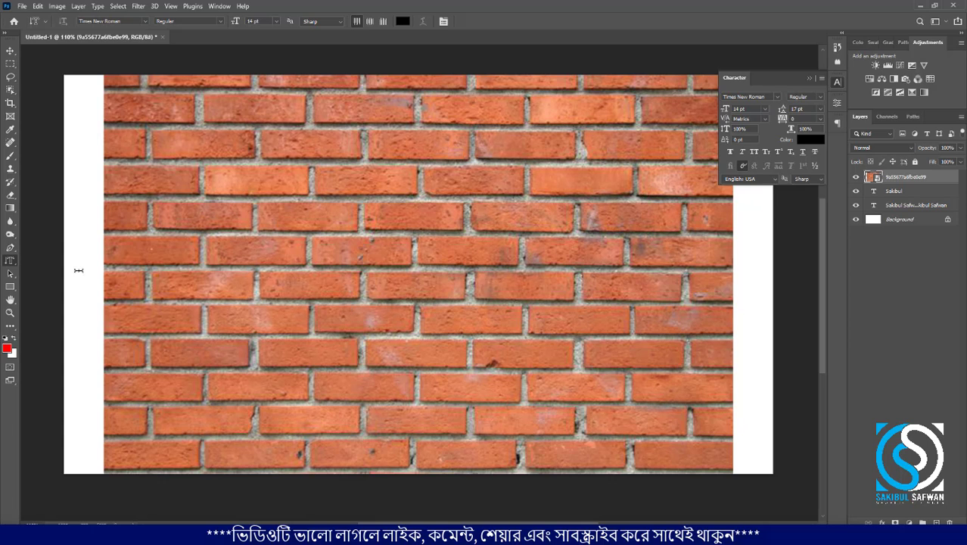
{"action": "right_click", "coordinate": [11, 264]}
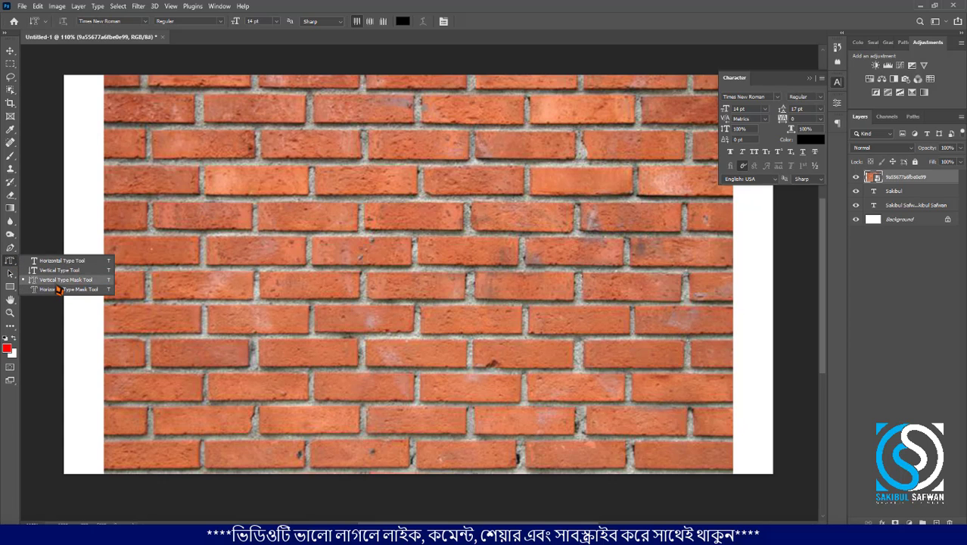
{"action": "left_click", "coordinate": [58, 290]}
{"action": "left_click", "coordinate": [208, 240]}
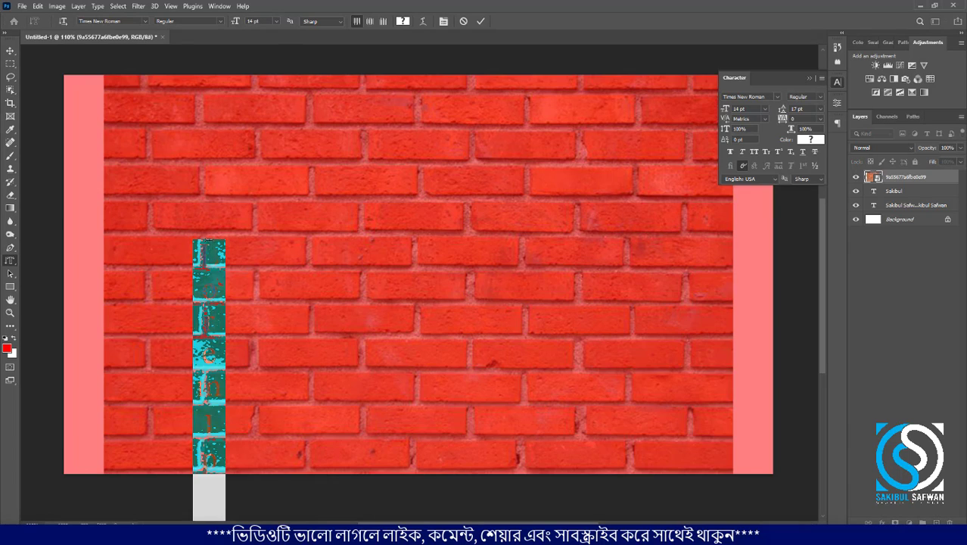
{"action": "left_click", "coordinate": [463, 21]}
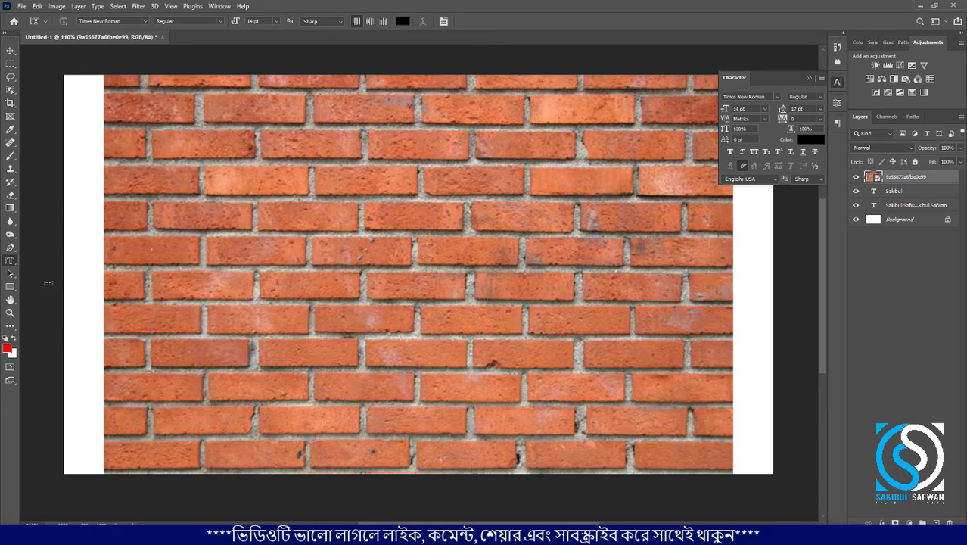
{"action": "right_click", "coordinate": [13, 264]}
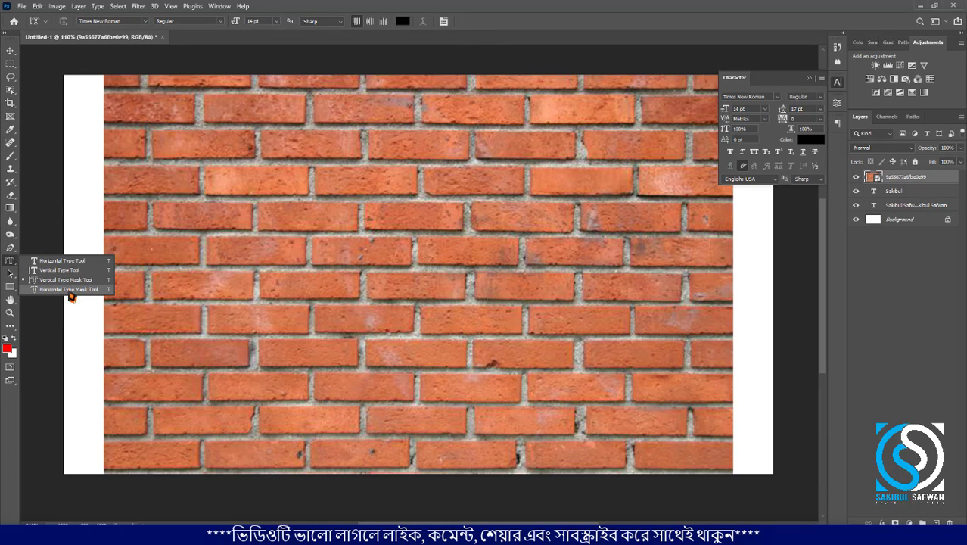
{"action": "left_click", "coordinate": [68, 289]}
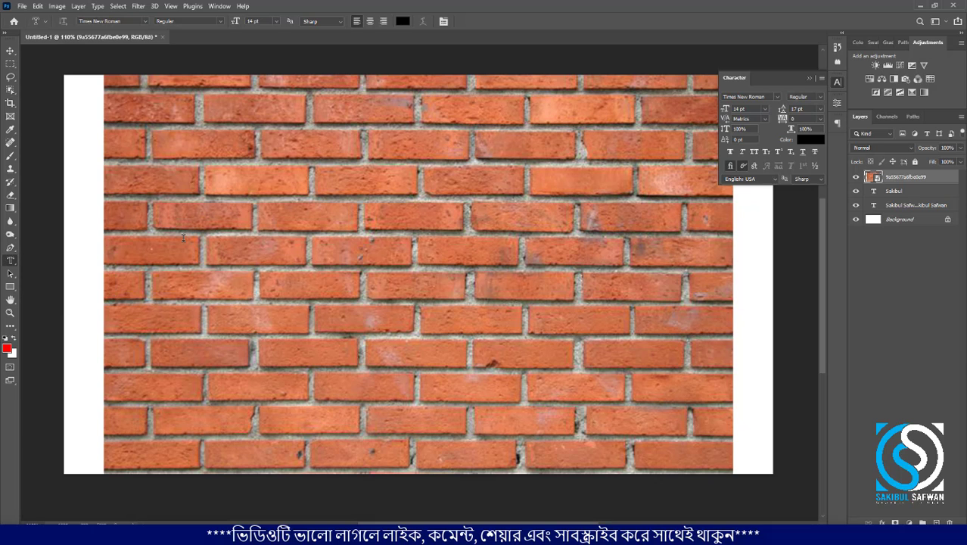
{"action": "left_click", "coordinate": [183, 238]}
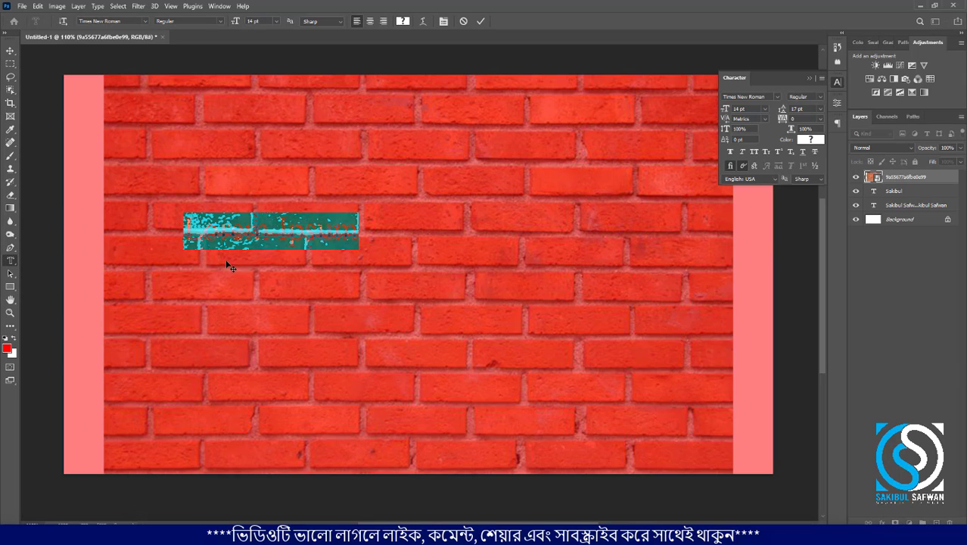
Try mask text sizes 36, 60 and 48 pt, settling on 36 pt Regular
{"action": "left_click", "coordinate": [278, 22]}
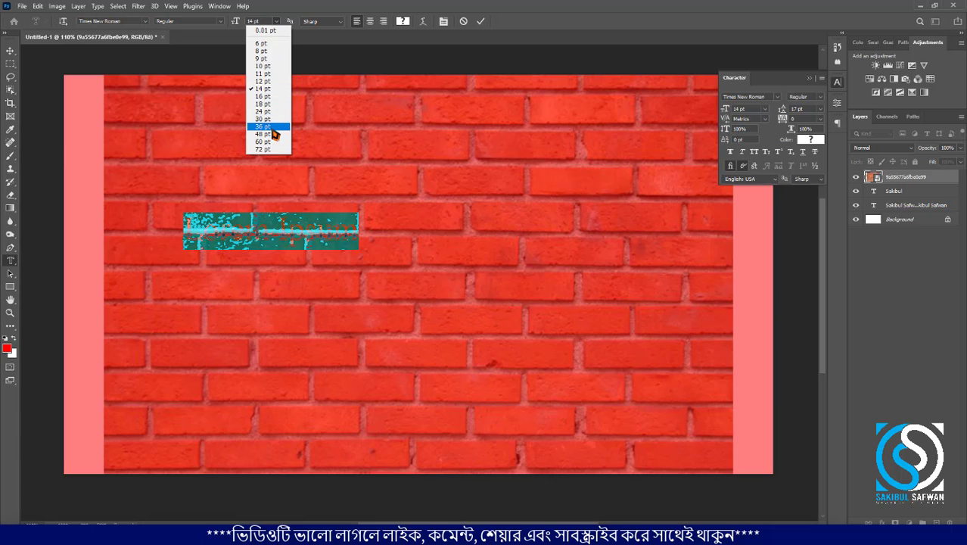
{"action": "left_click", "coordinate": [274, 130]}
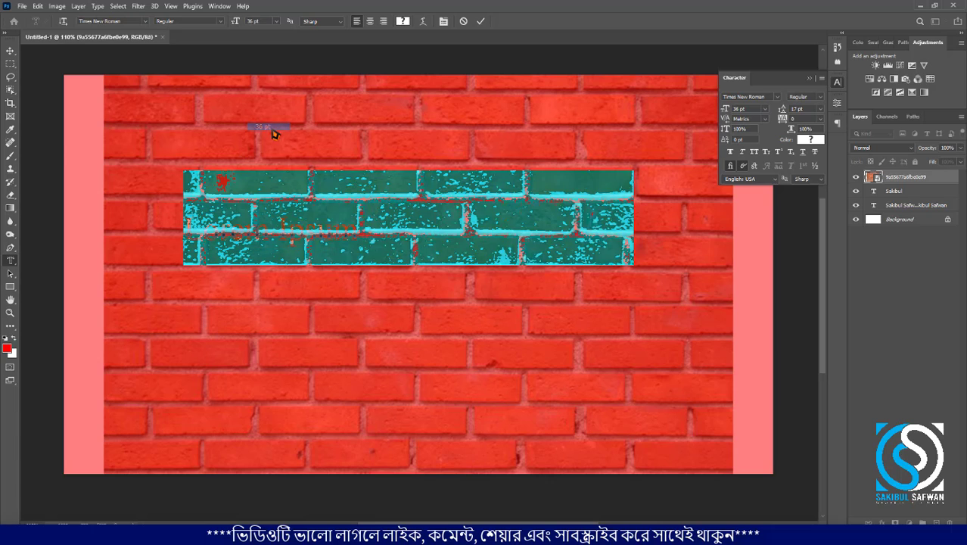
{"action": "left_click", "coordinate": [221, 22]}
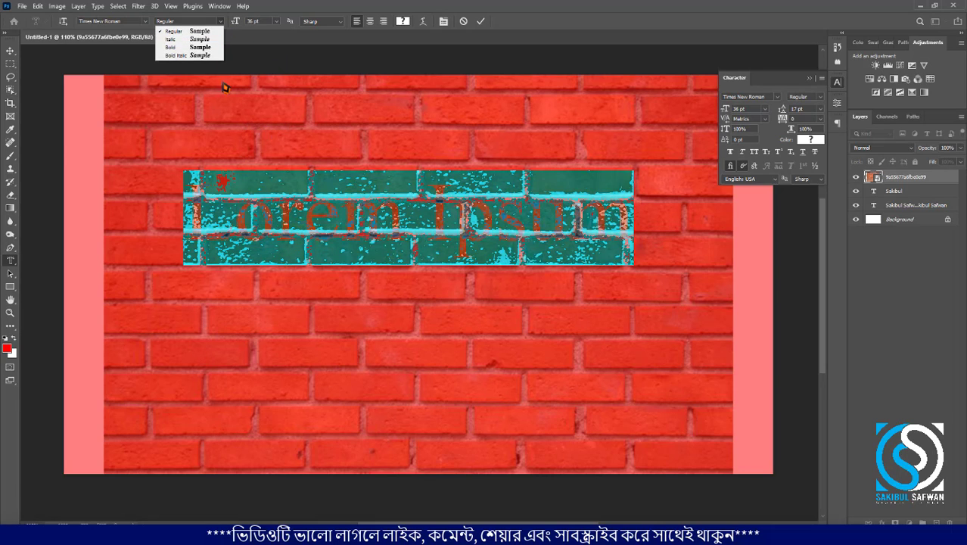
{"action": "left_click", "coordinate": [278, 31]}
{"action": "left_click", "coordinate": [278, 21]}
{"action": "left_click", "coordinate": [265, 144]}
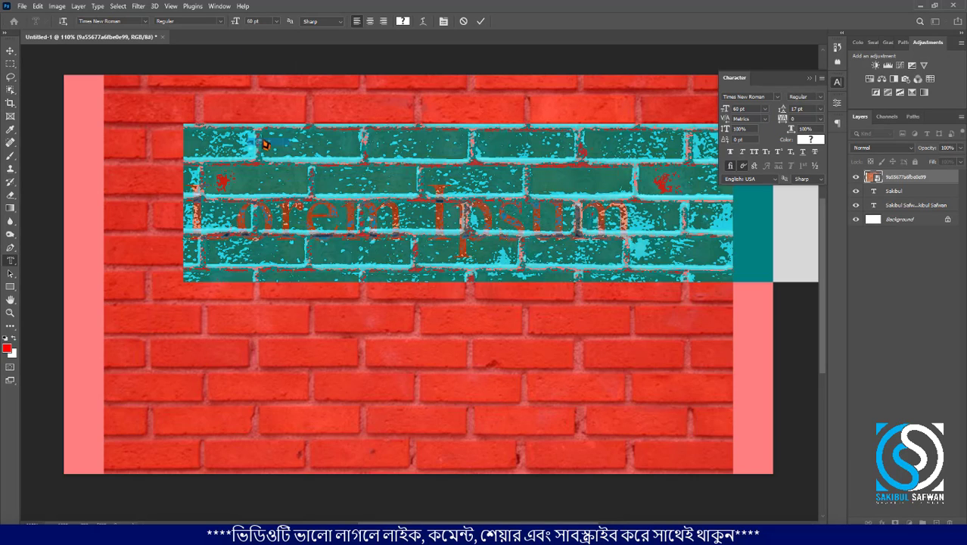
{"action": "left_click", "coordinate": [277, 21]}
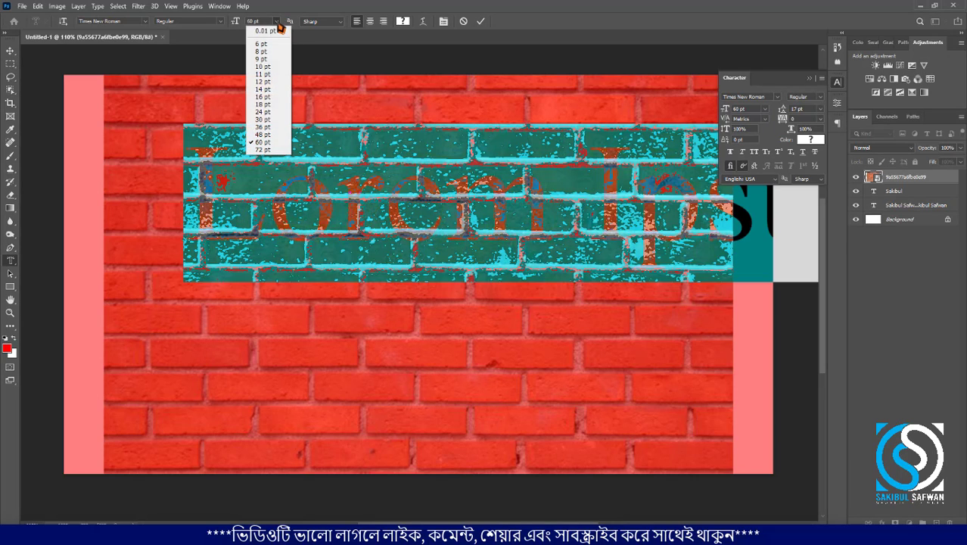
{"action": "left_click", "coordinate": [274, 136]}
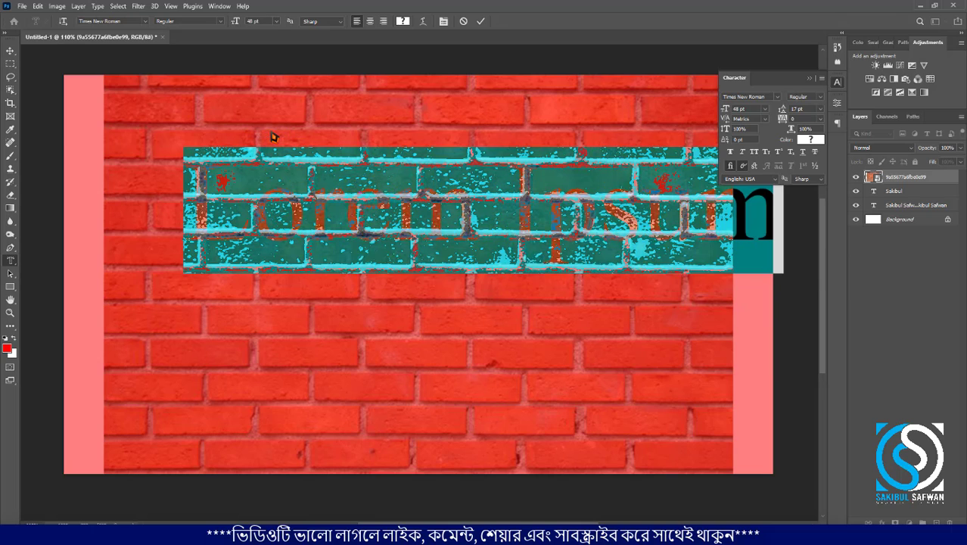
{"action": "left_click", "coordinate": [278, 22]}
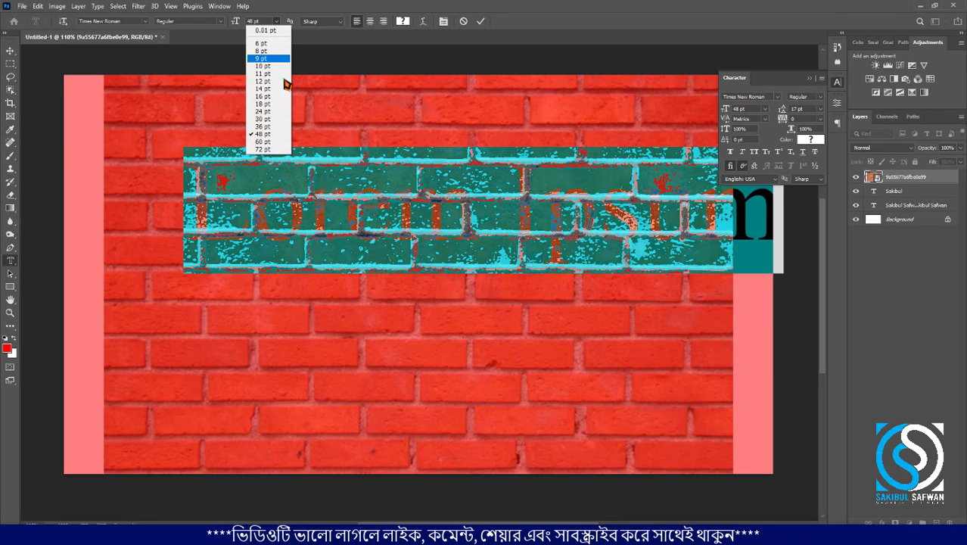
{"action": "left_click", "coordinate": [276, 127]}
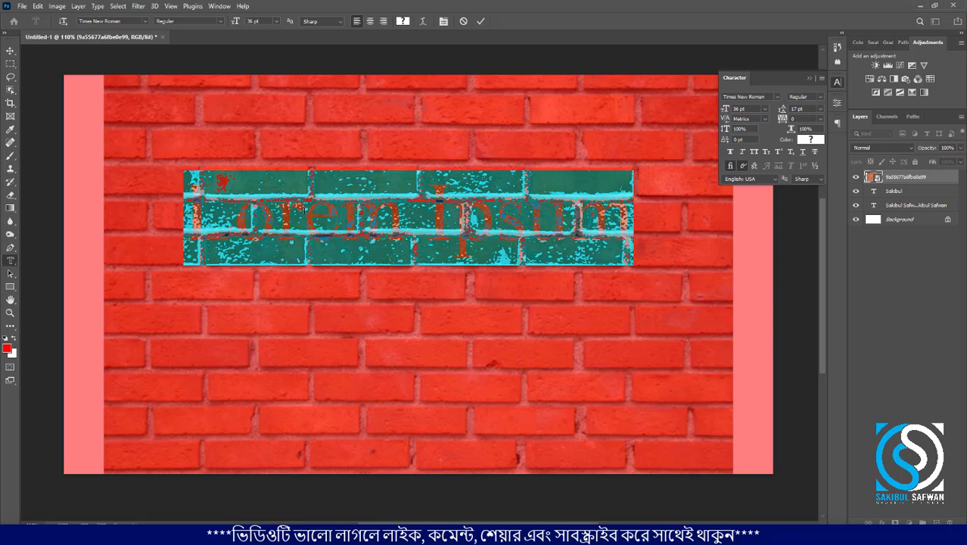
Type SAKIBUL as mask text, set it to 48 pt Bold, and commit it as a selection
{"action": "type", "text": "SAKIBUL"}
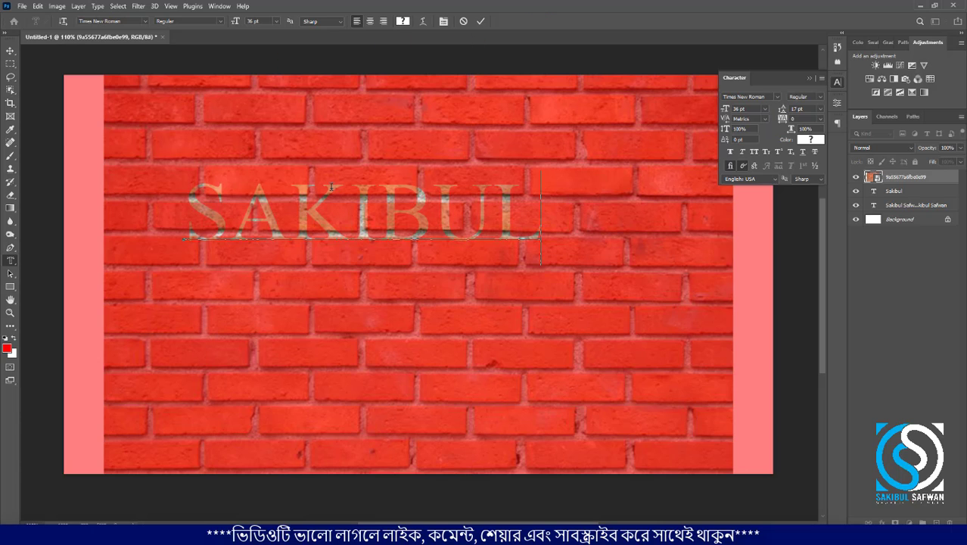
{"action": "key", "text": "ctrl+a"}
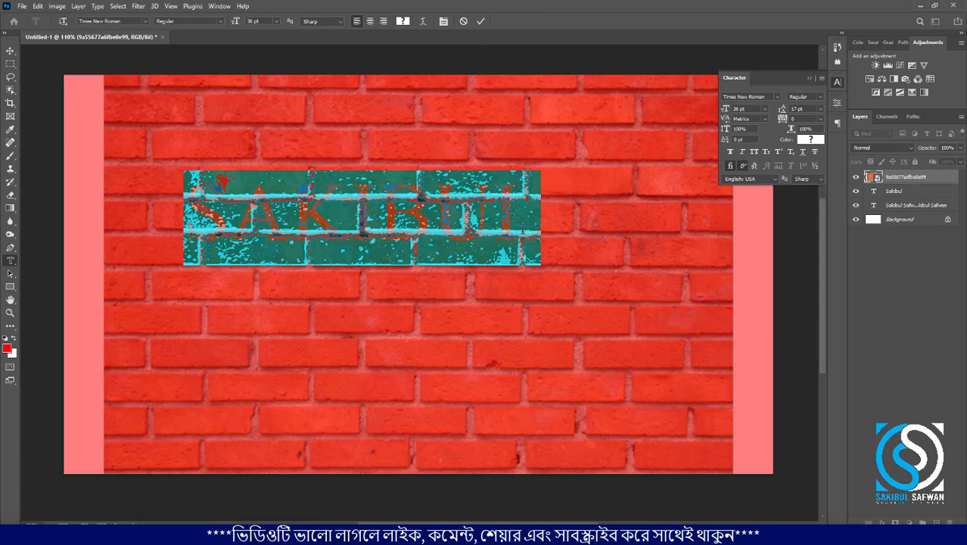
{"action": "left_click", "coordinate": [276, 21]}
{"action": "left_click", "coordinate": [276, 136]}
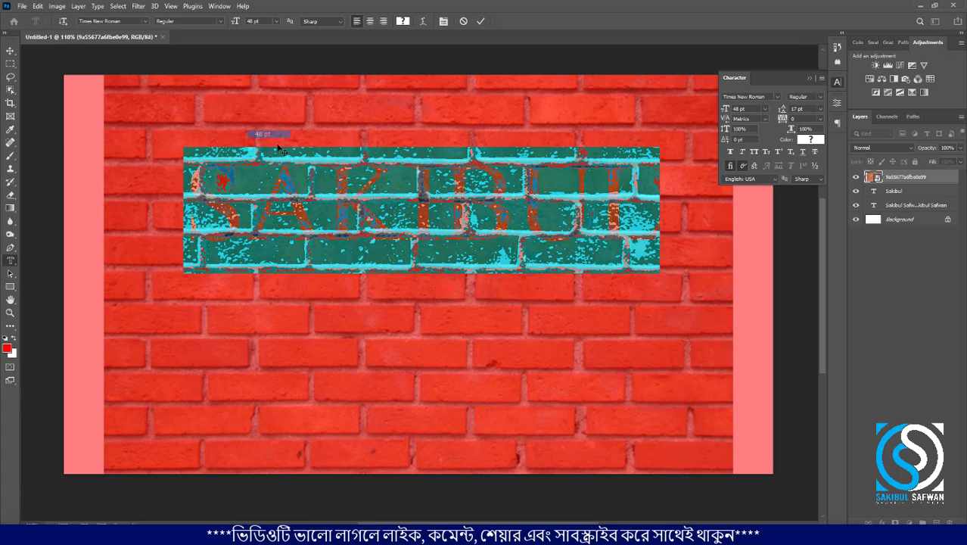
{"action": "left_click", "coordinate": [220, 21]}
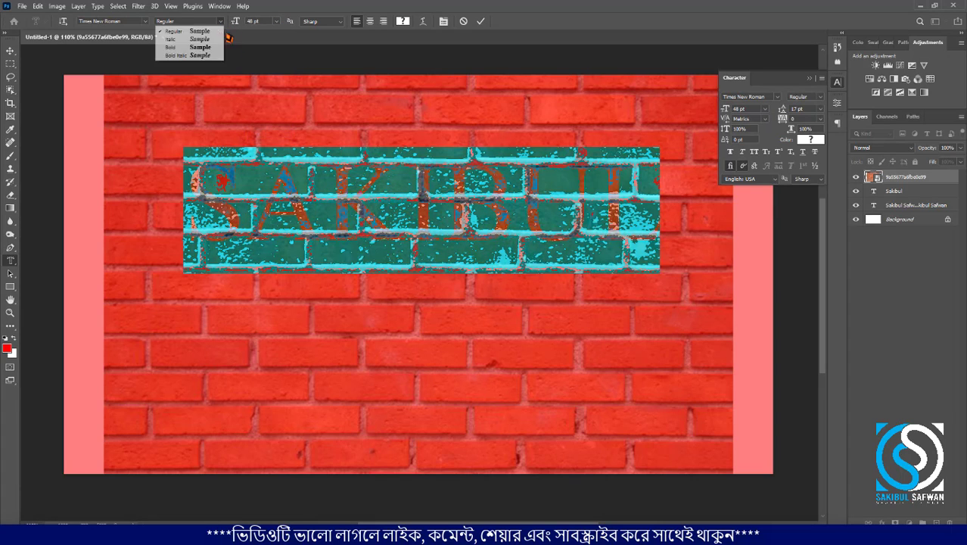
{"action": "left_click", "coordinate": [182, 50]}
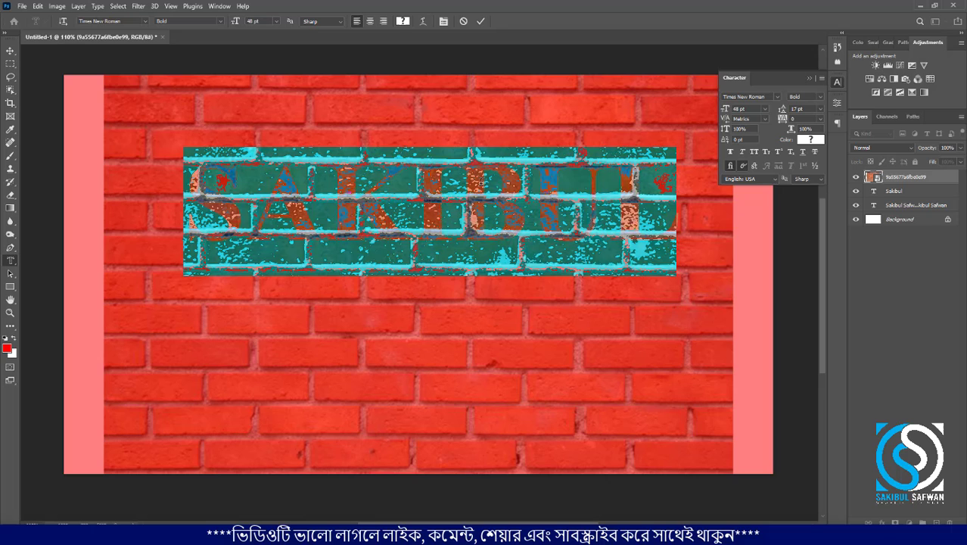
{"action": "left_click", "coordinate": [481, 22]}
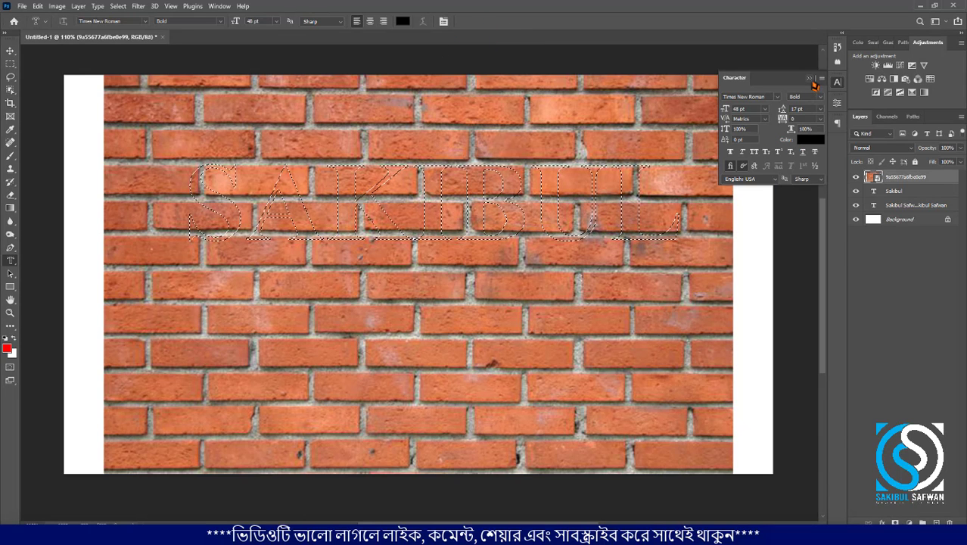
Copy the bricks inside the SAKIBUL selection to a new Layer 1 with Ctrl+J
{"action": "left_click", "coordinate": [811, 79]}
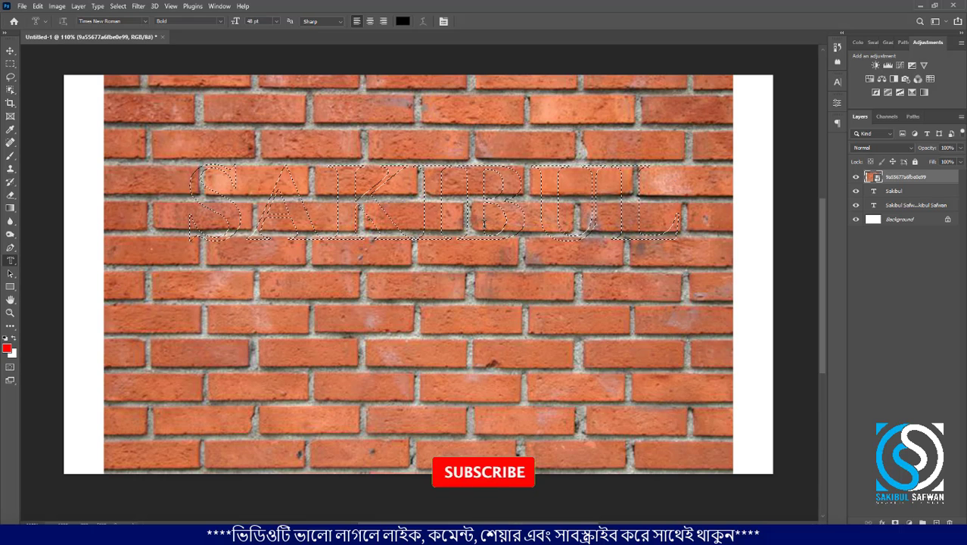
{"action": "right_click", "coordinate": [394, 170]}
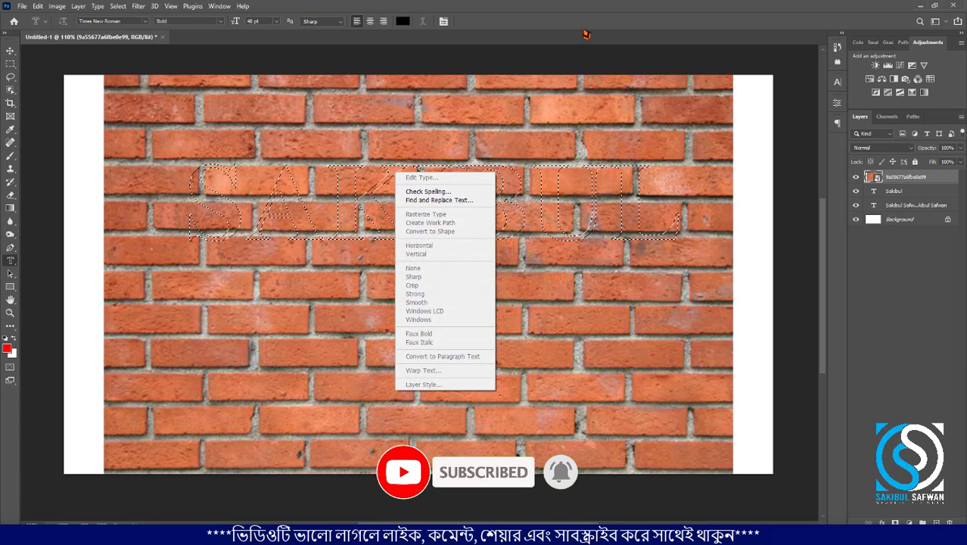
{"action": "left_click", "coordinate": [579, 16]}
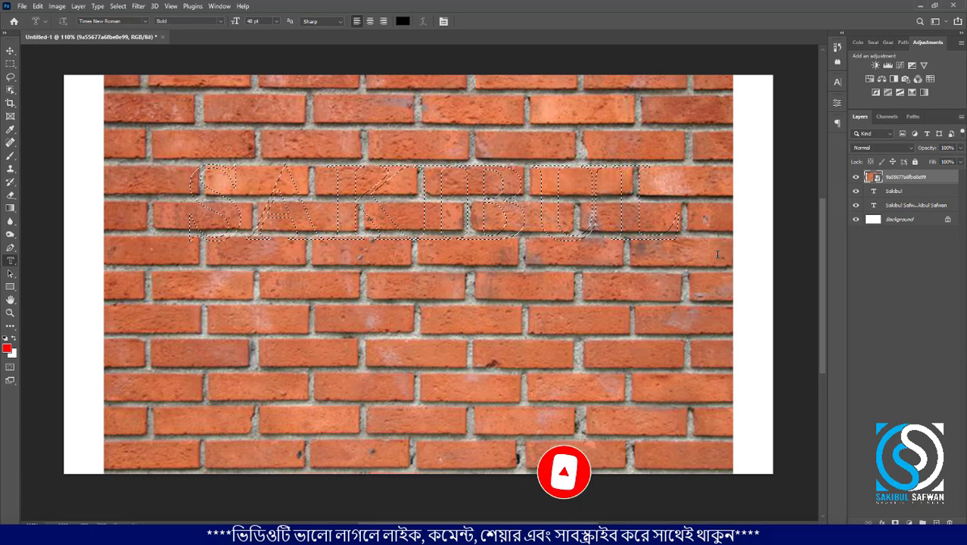
{"action": "key", "text": "ctrl+j"}
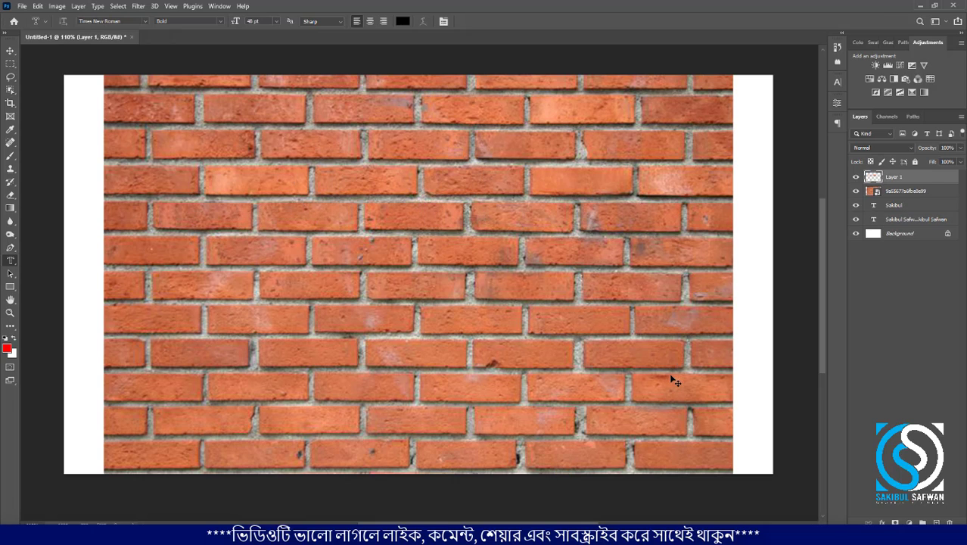
Hide the brick photo layer and move the brick SAKIBUL just below the Sakibul Safwan lines
{"action": "left_click", "coordinate": [857, 192]}
{"action": "left_click", "coordinate": [10, 50]}
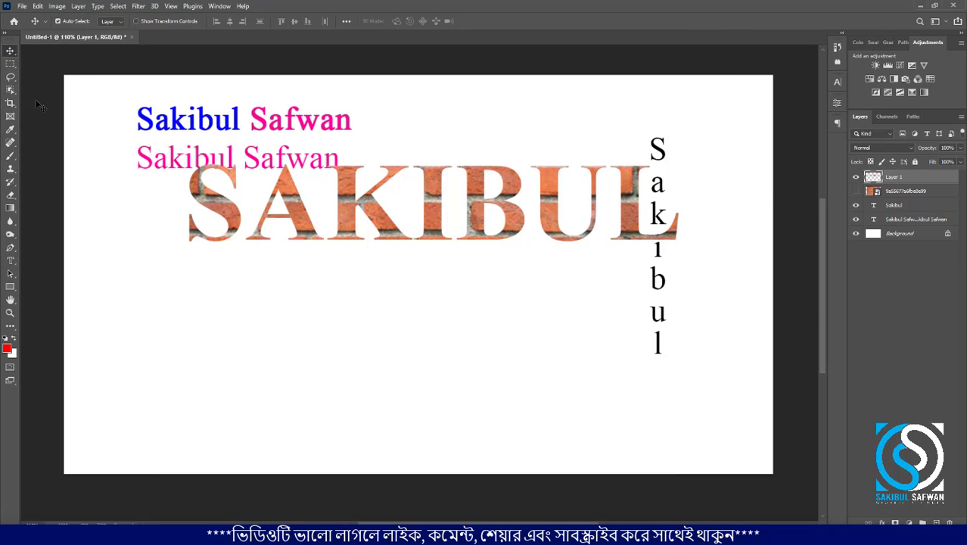
{"action": "left_click_drag", "start_coordinate": [372, 203], "coordinate": [312, 257]}
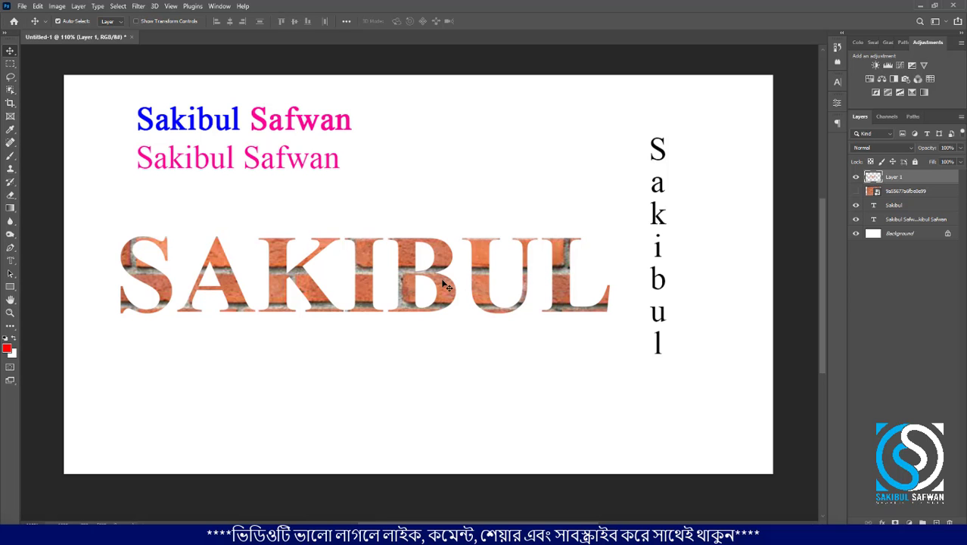
{"action": "left_click_drag", "start_coordinate": [429, 296], "coordinate": [429, 296]}
{"action": "scroll", "coordinate": [257, 303], "scroll_direction": "up", "scroll_amount": 3}
{"action": "scroll", "coordinate": [282, 272], "scroll_direction": "down", "scroll_amount": 3}
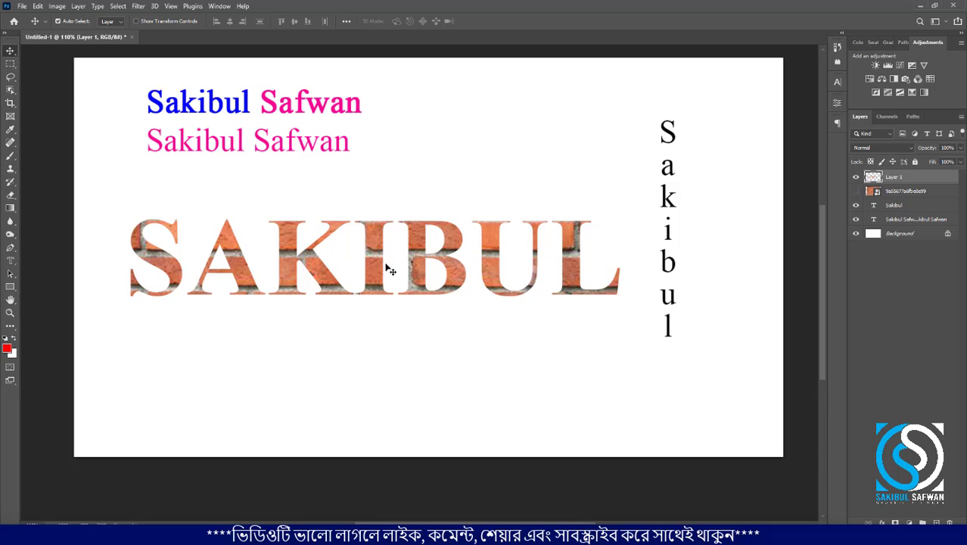
{"action": "mouse_move", "coordinate": [387, 269]}
{"action": "left_mouse_down"}
{"action": "mouse_move", "coordinate": [388, 240]}
{"action": "mouse_move", "coordinate": [387, 252]}
{"action": "left_mouse_up"}
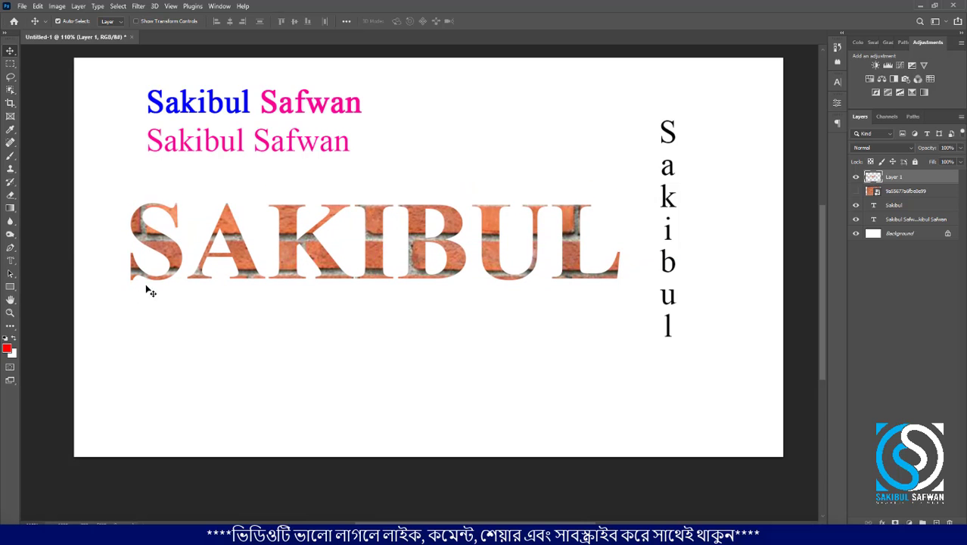
{"action": "left_click_drag", "start_coordinate": [10, 260], "coordinate": [77, 293]}
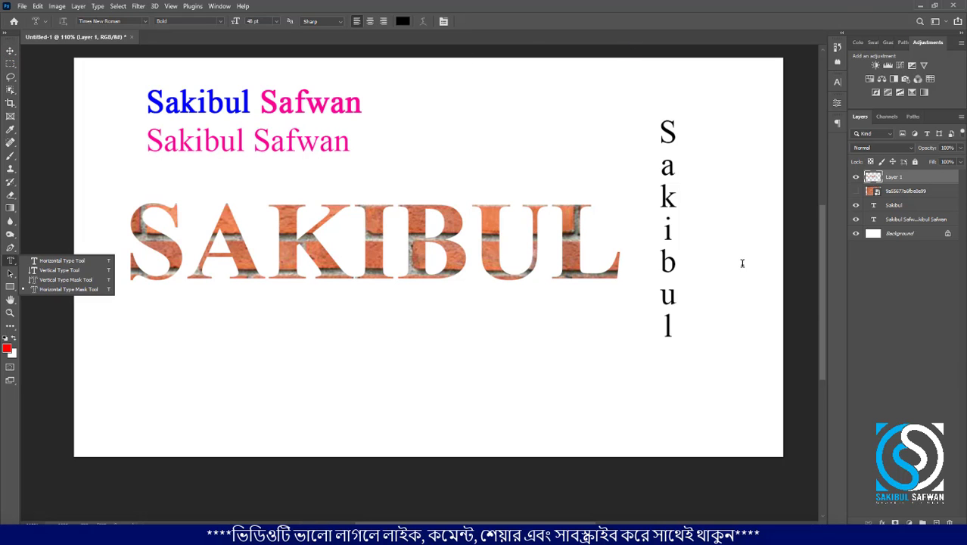
Place the egret water photo from File Explorer onto the canvas and commit it
{"action": "left_click", "coordinate": [195, 534]}
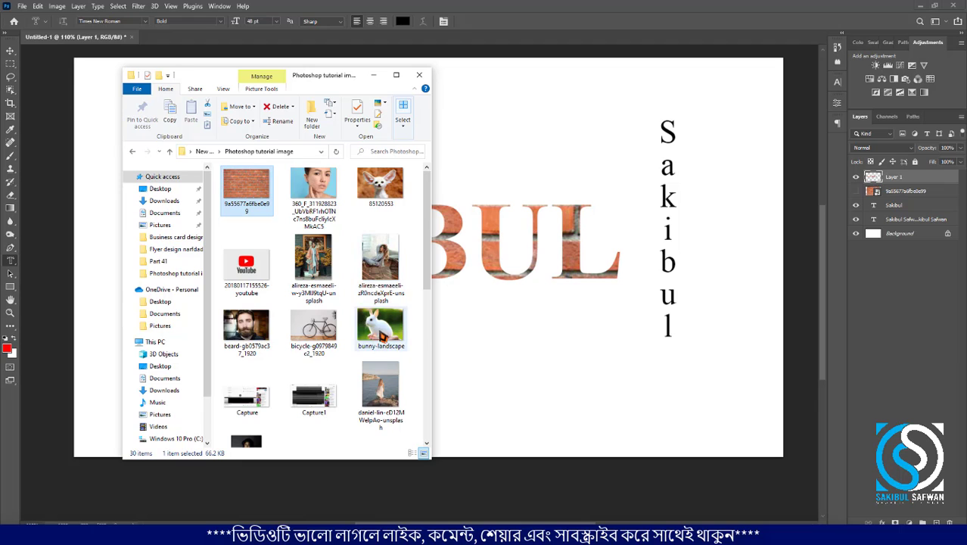
{"action": "scroll", "coordinate": [395, 370], "scroll_direction": "down", "scroll_amount": 3}
{"action": "left_click_drag", "start_coordinate": [382, 400], "coordinate": [578, 291]}
{"action": "left_click", "coordinate": [500, 21]}
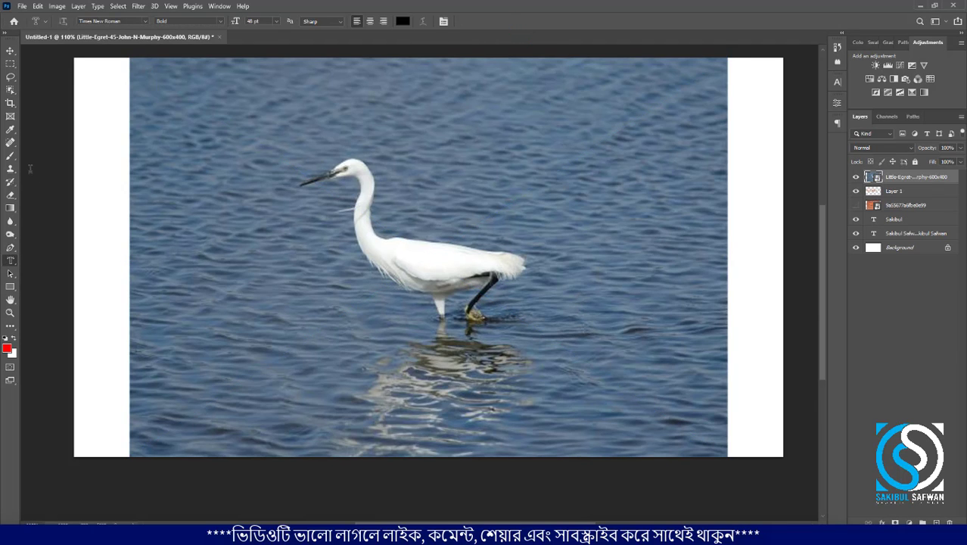
Try a 24 pt type-mask text on the water photo, then deselect it
{"action": "left_click", "coordinate": [280, 240]}
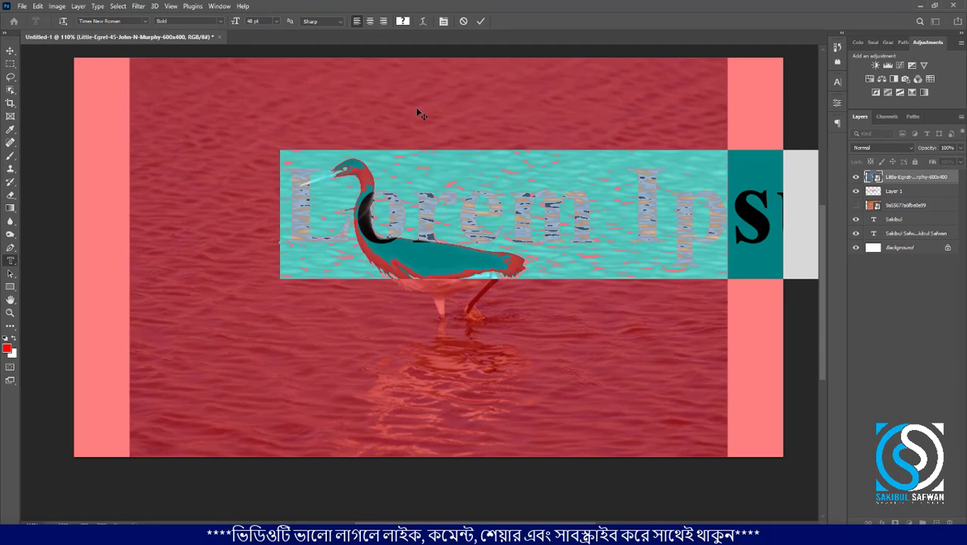
{"action": "left_click", "coordinate": [276, 20]}
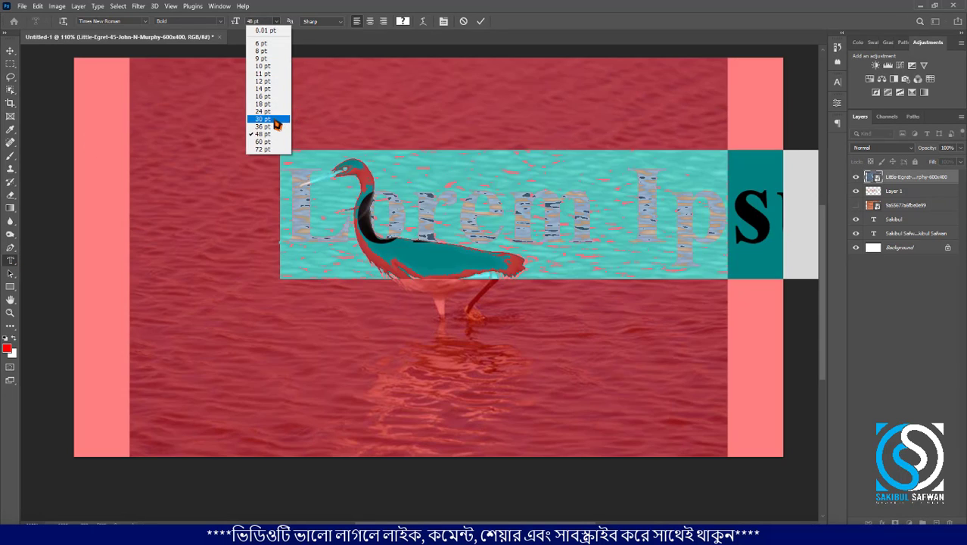
{"action": "left_click", "coordinate": [261, 106]}
{"action": "left_click", "coordinate": [10, 50]}
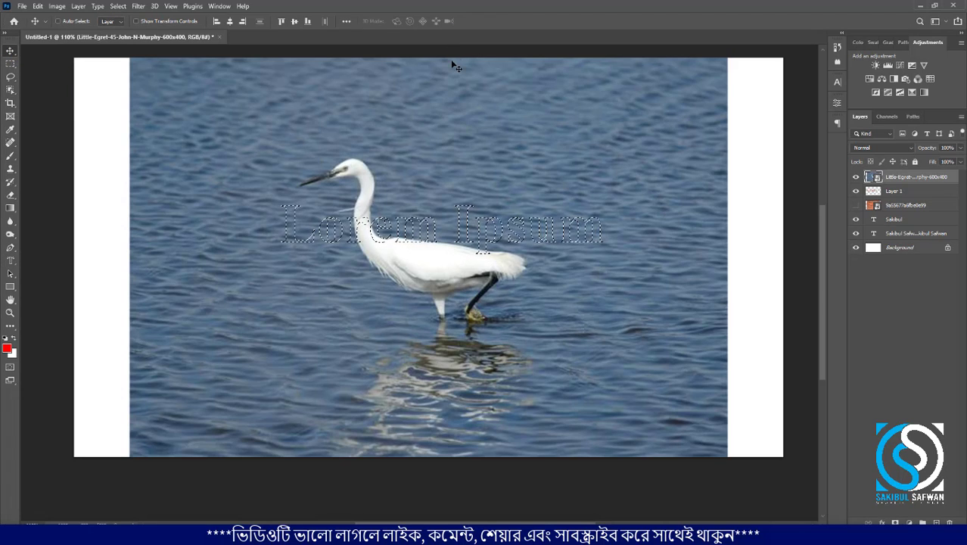
{"action": "key", "text": "ctrl+d"}
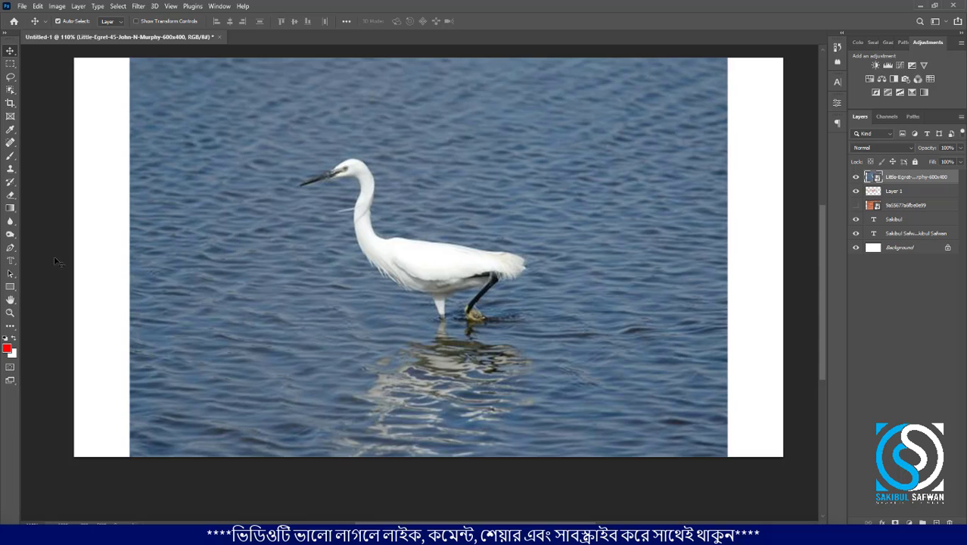
Create a Lorem Ipsum type-mask selection on the water photo
{"action": "left_click", "coordinate": [11, 260]}
{"action": "left_click", "coordinate": [301, 255]}
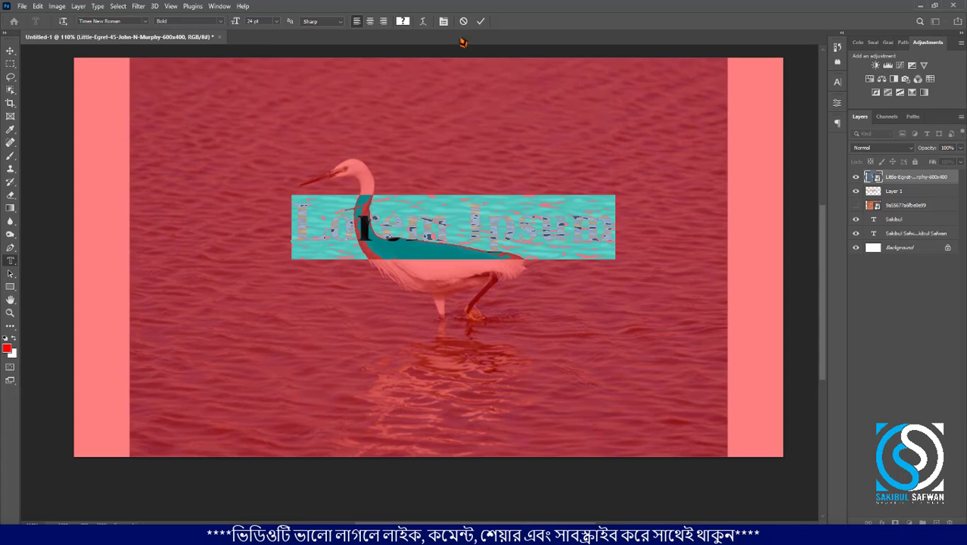
{"action": "left_click", "coordinate": [481, 22]}
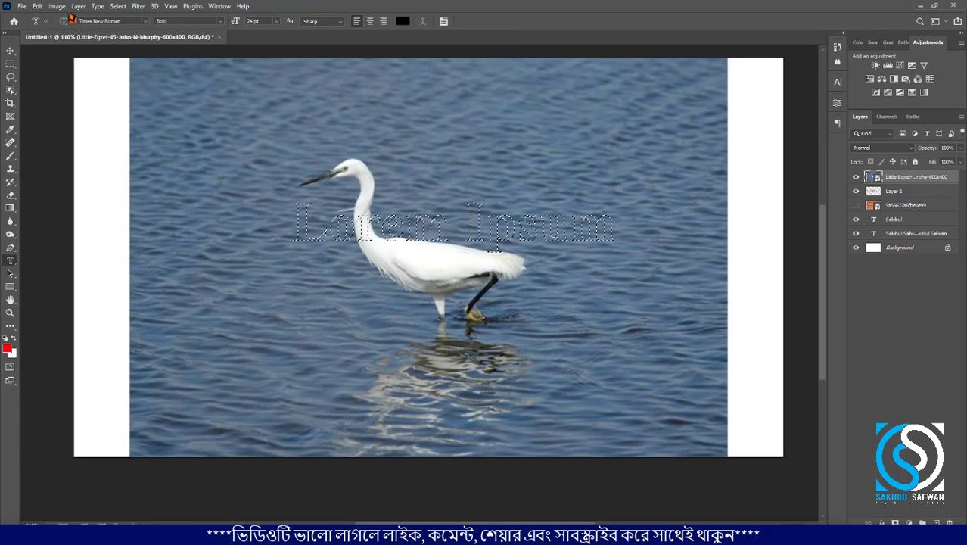
Copy the water-filled Lorem Ipsum and paste it into a new 581x88 document
{"action": "left_click", "coordinate": [37, 6]}
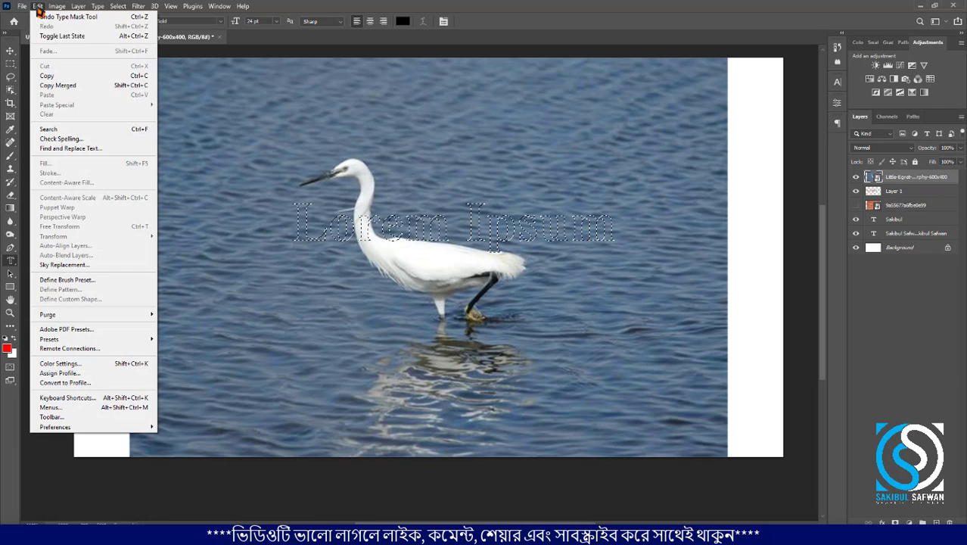
{"action": "left_click", "coordinate": [64, 77]}
{"action": "left_click", "coordinate": [22, 6]}
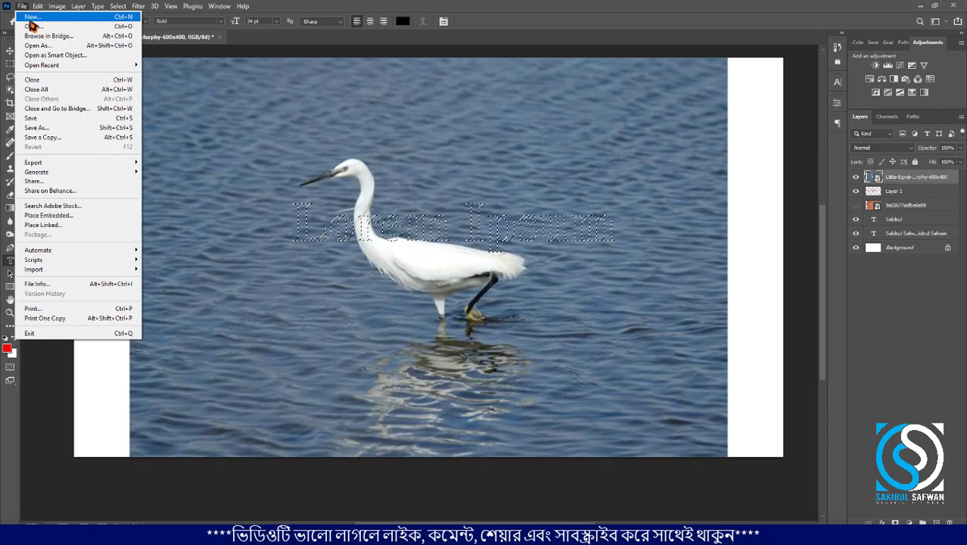
{"action": "left_click", "coordinate": [31, 18]}
{"action": "left_click", "coordinate": [682, 420]}
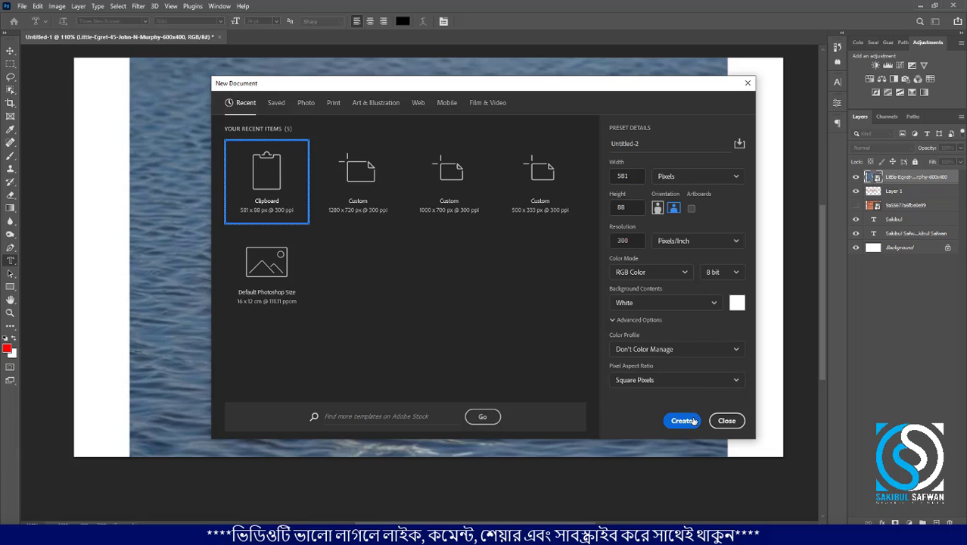
{"action": "key", "text": "ctrl+v"}
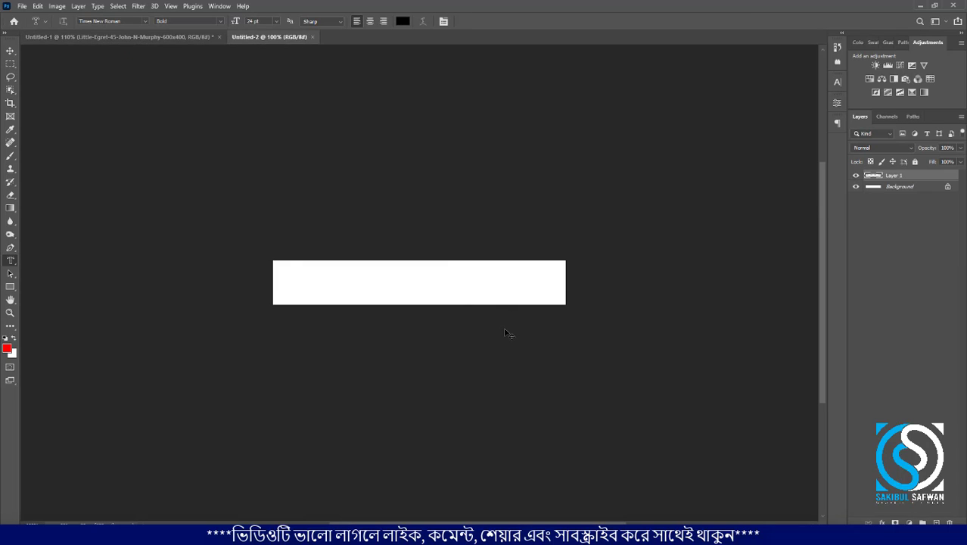
{"action": "scroll", "coordinate": [481, 304], "scroll_direction": "up", "scroll_amount": 11}
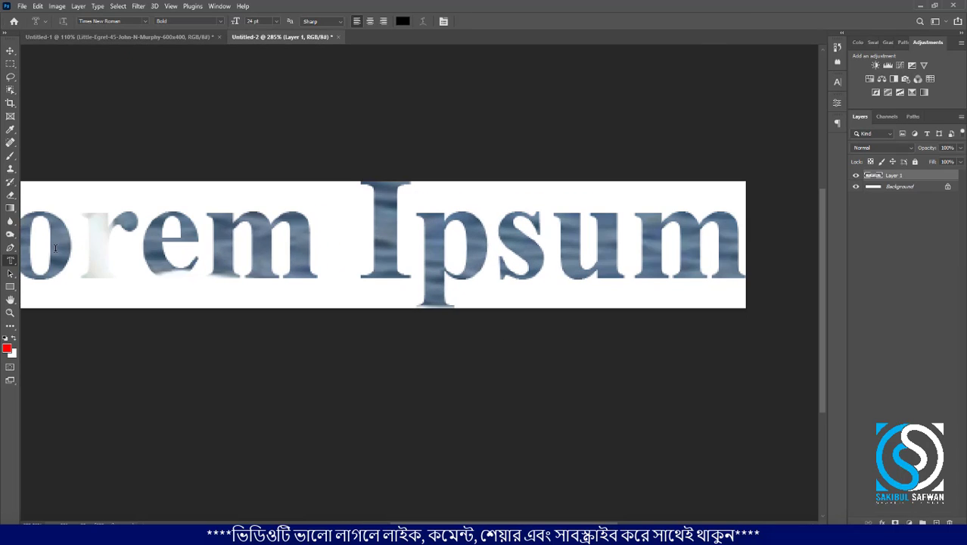
{"action": "scroll", "coordinate": [264, 249], "scroll_direction": "down", "scroll_amount": 2}
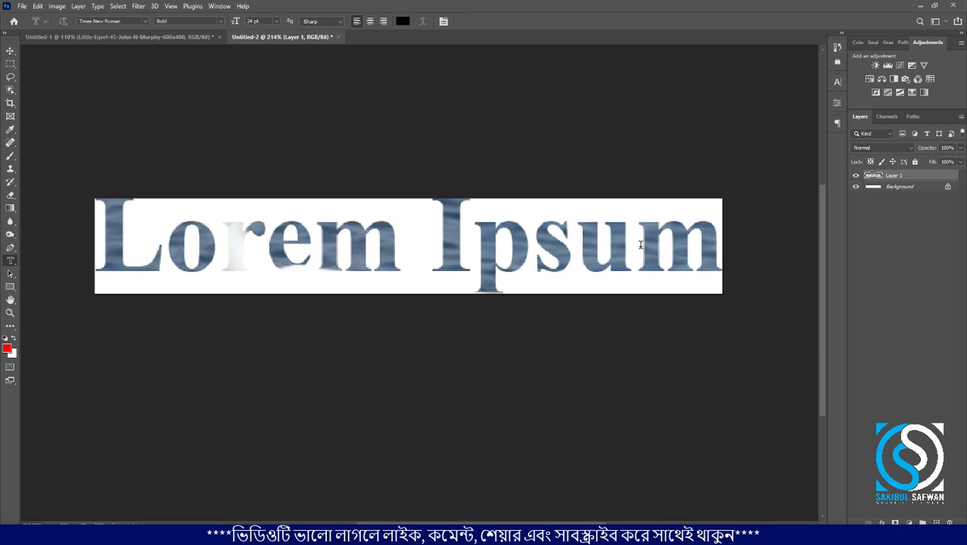
{"action": "scroll", "coordinate": [640, 245], "scroll_direction": "up", "scroll_amount": 2}
Return to the Untitled-1 document containing the egret photo layer
{"action": "left_click", "coordinate": [157, 37]}
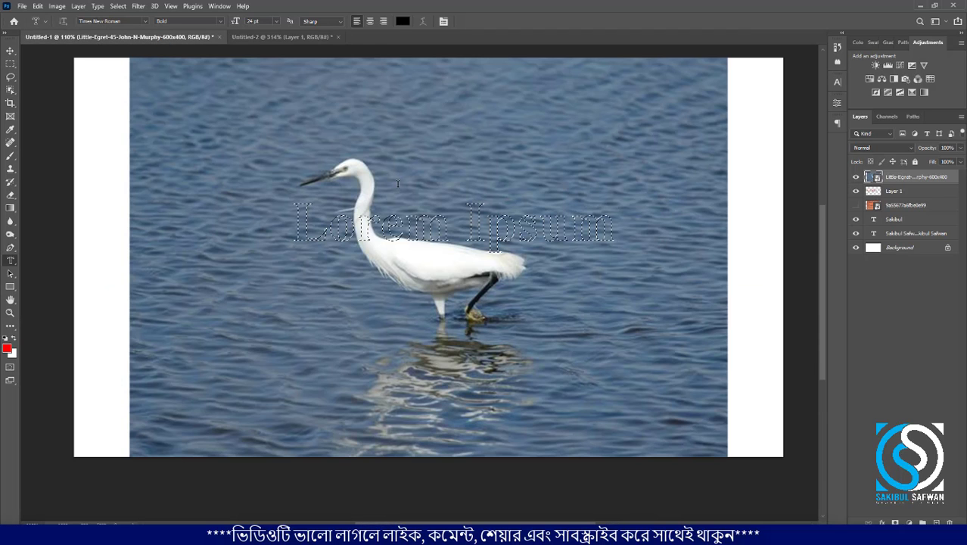
{"action": "scroll", "coordinate": [342, 260], "scroll_direction": "down", "scroll_amount": 2}
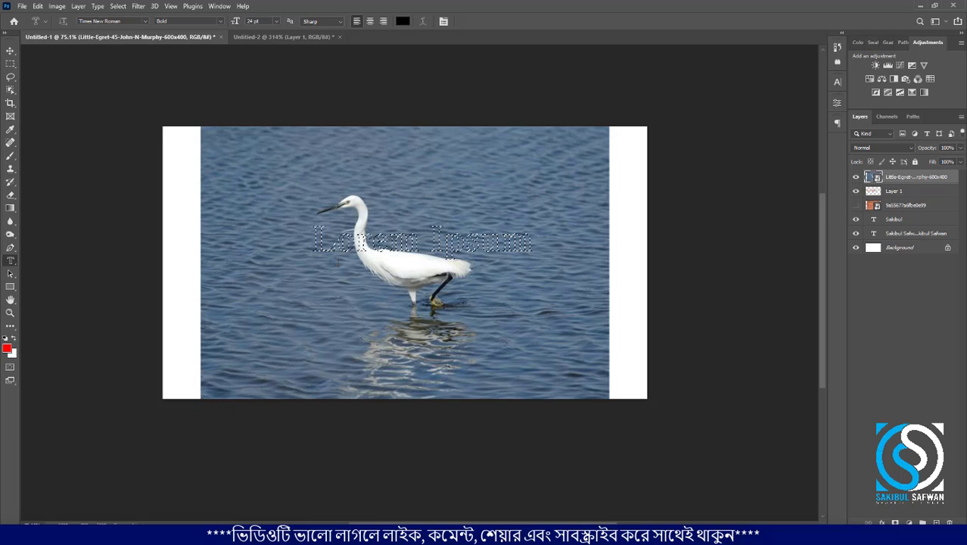
{"action": "right_click", "coordinate": [11, 261]}
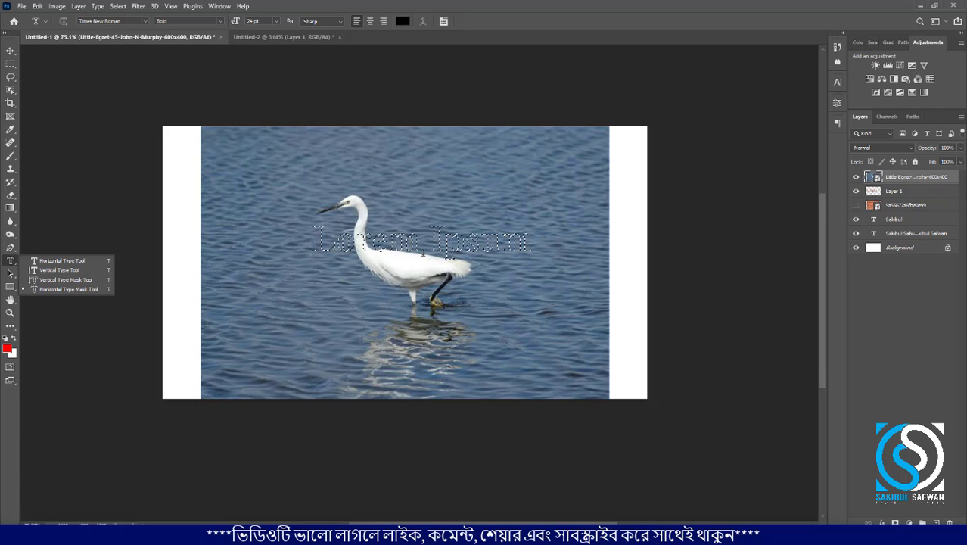
{"action": "scroll", "coordinate": [423, 251], "scroll_direction": "up", "scroll_amount": 6}
{"action": "scroll", "coordinate": [546, 256], "scroll_direction": "down", "scroll_amount": 2}
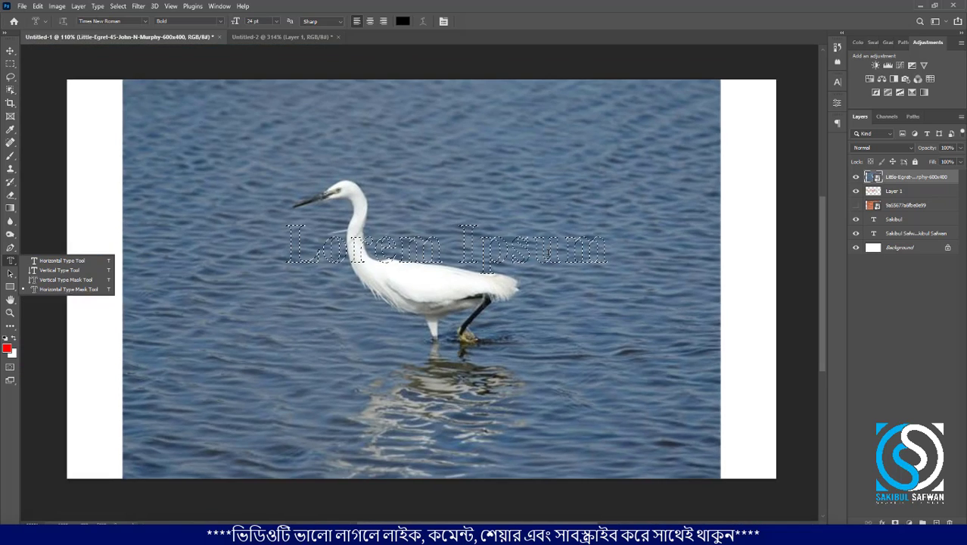
{"action": "scroll", "coordinate": [547, 259], "scroll_direction": "down", "scroll_amount": 1}
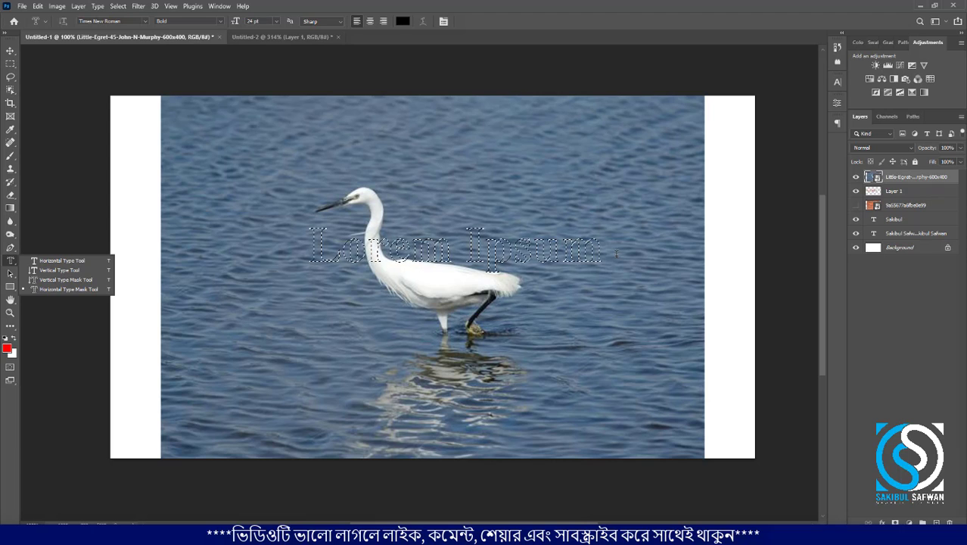
Rasterize the egret layer and delete everything outside the Lorem Ipsum letters
{"action": "right_click", "coordinate": [913, 179]}
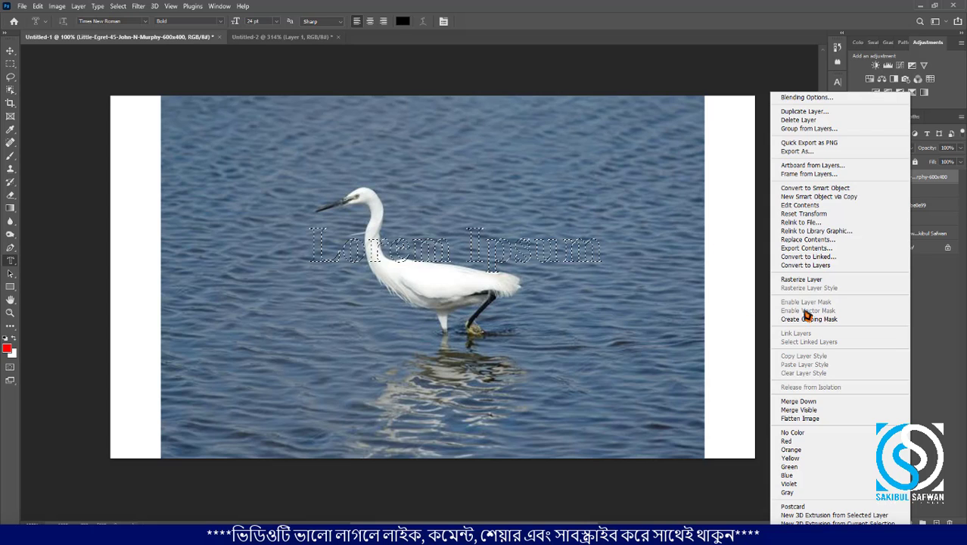
{"action": "left_click", "coordinate": [802, 279]}
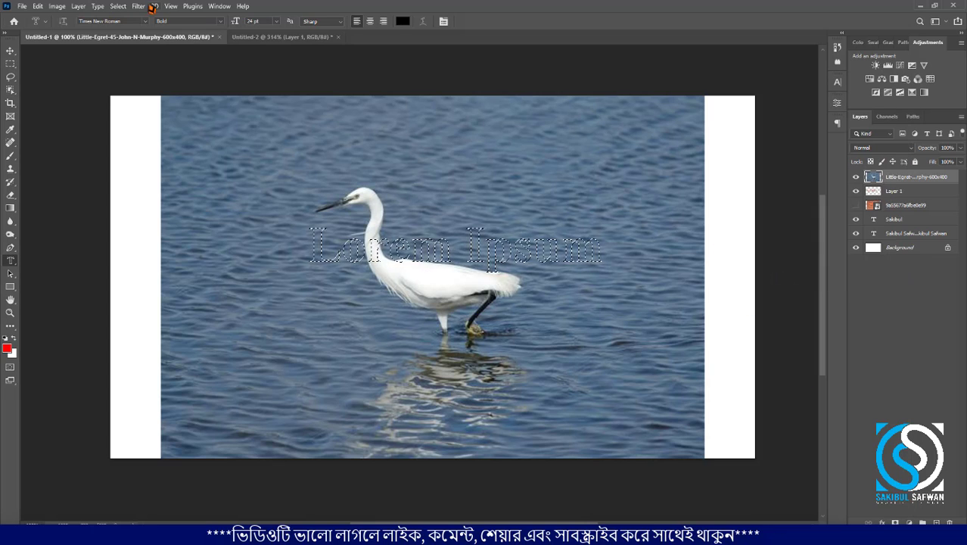
{"action": "left_click", "coordinate": [118, 6]}
{"action": "left_click", "coordinate": [132, 47]}
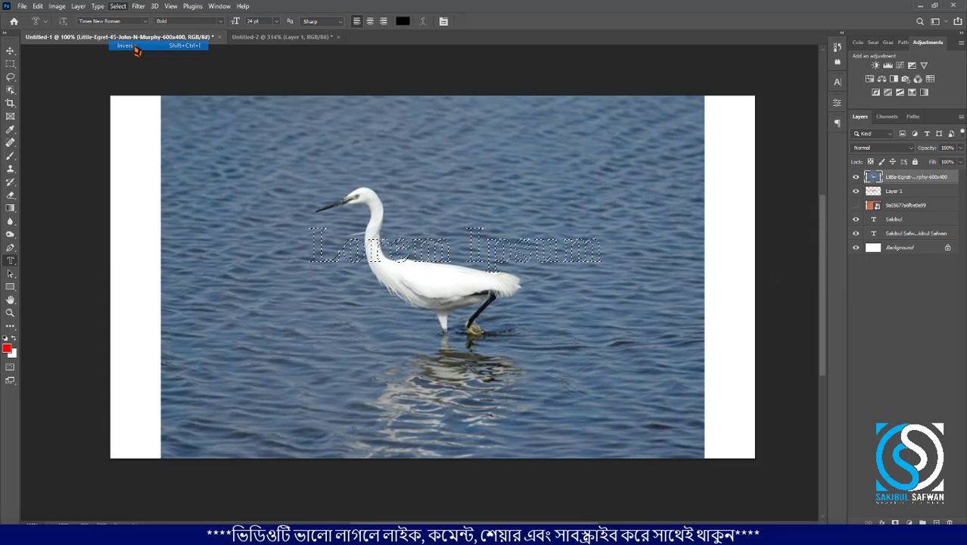
{"action": "key", "text": "Delete"}
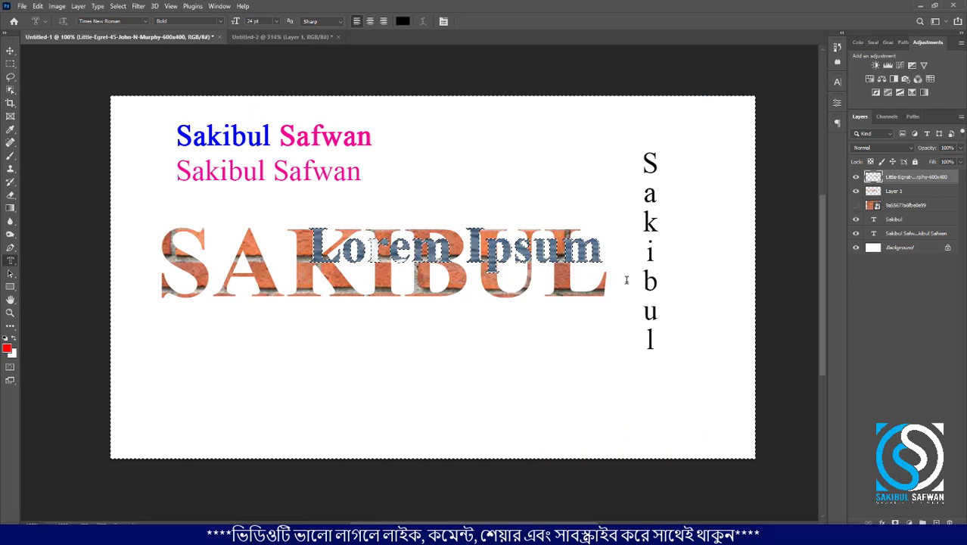
Move the water-textured Lorem Ipsum text down below SAKIBUL
{"action": "left_click", "coordinate": [10, 50]}
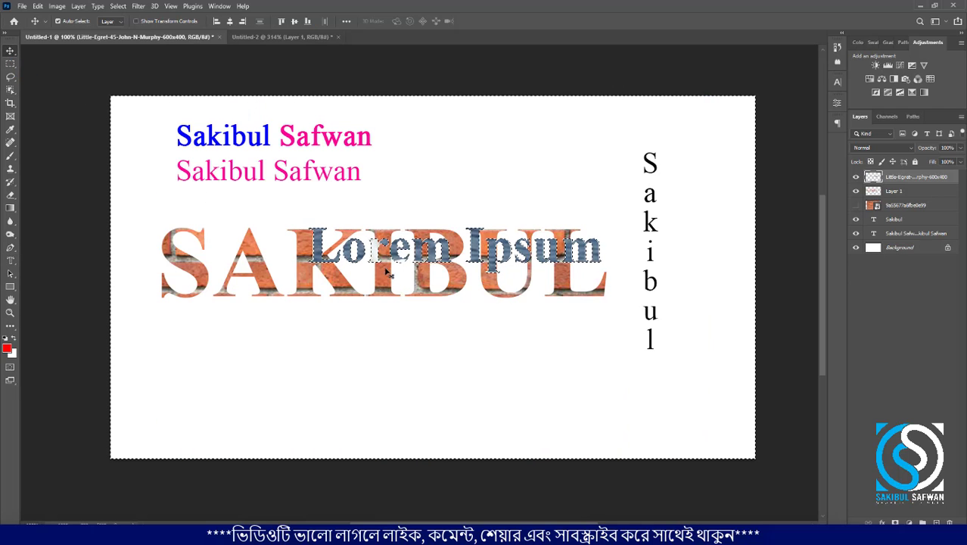
{"action": "left_click_drag", "start_coordinate": [401, 254], "coordinate": [323, 351]}
{"action": "scroll", "coordinate": [353, 388], "scroll_direction": "up", "scroll_amount": 10}
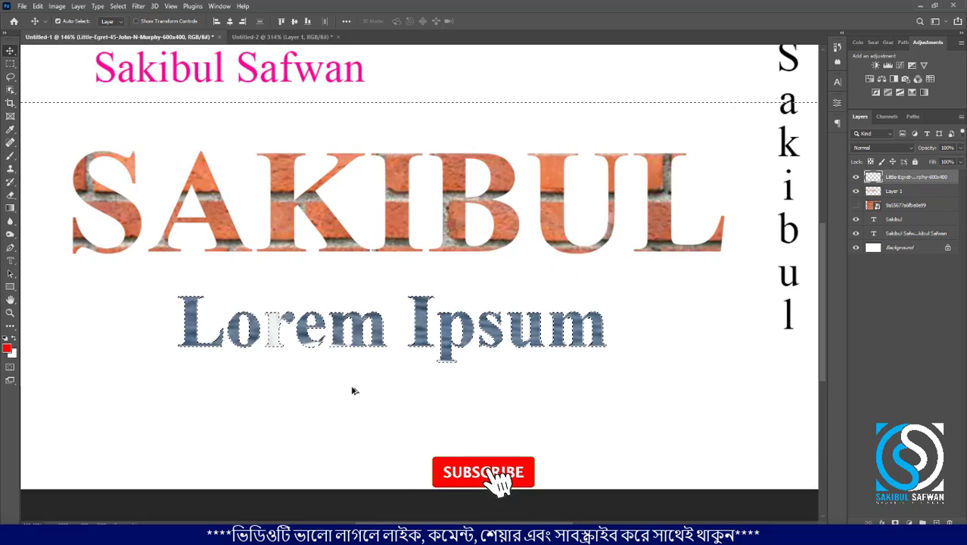
{"action": "scroll", "coordinate": [517, 308], "scroll_direction": "down", "scroll_amount": 8}
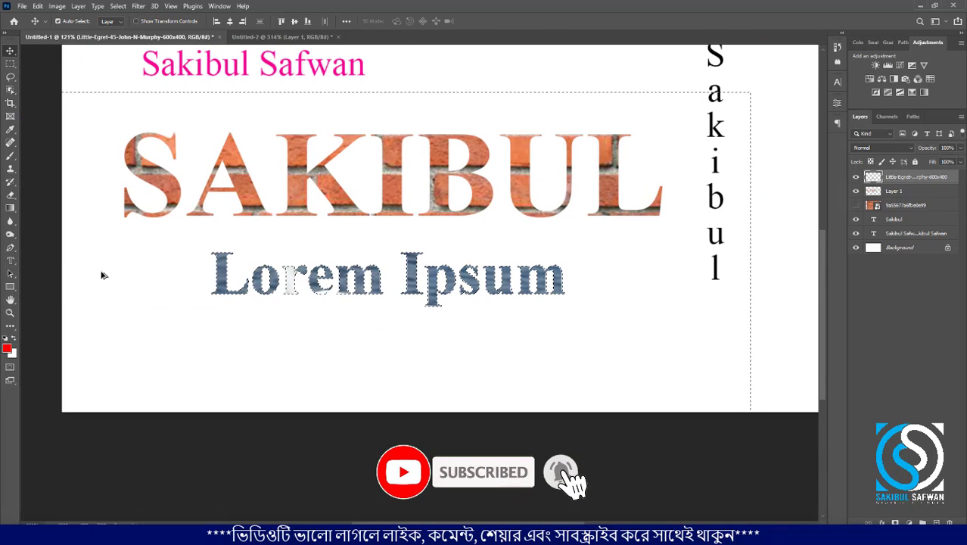
{"action": "left_click", "coordinate": [18, 265]}
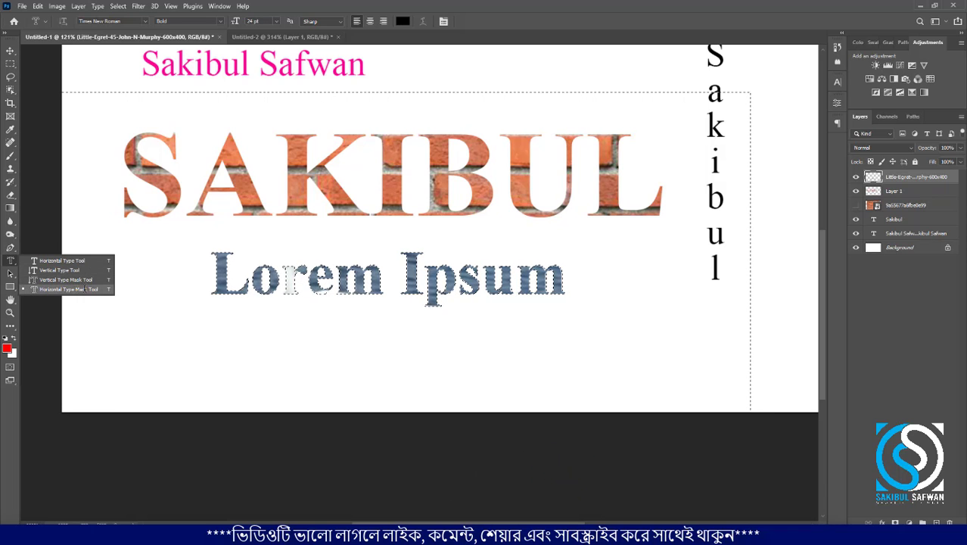
Start a Vertical Type Mask text at the canvas's left side
{"action": "left_click", "coordinate": [75, 290]}
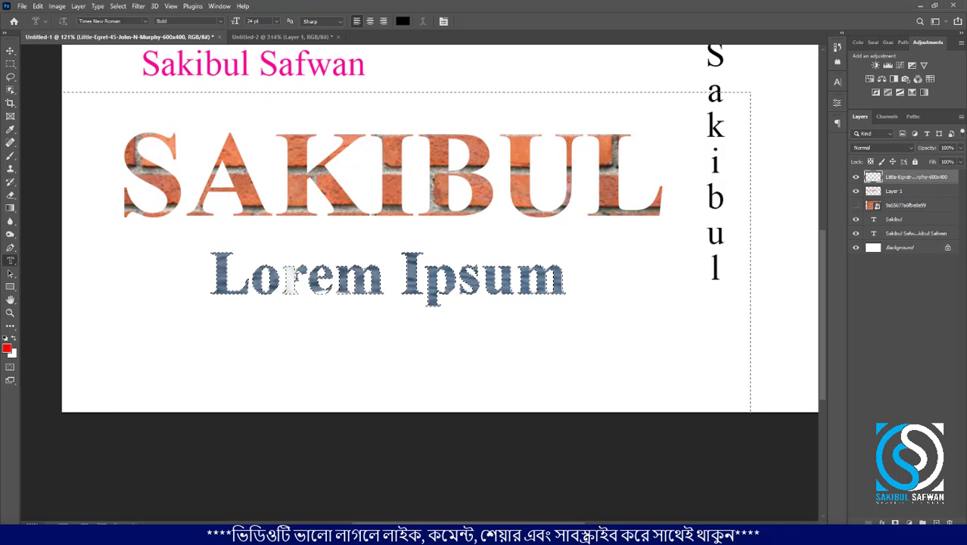
{"action": "right_click", "coordinate": [11, 259]}
{"action": "left_click", "coordinate": [61, 280]}
{"action": "left_click", "coordinate": [128, 119]}
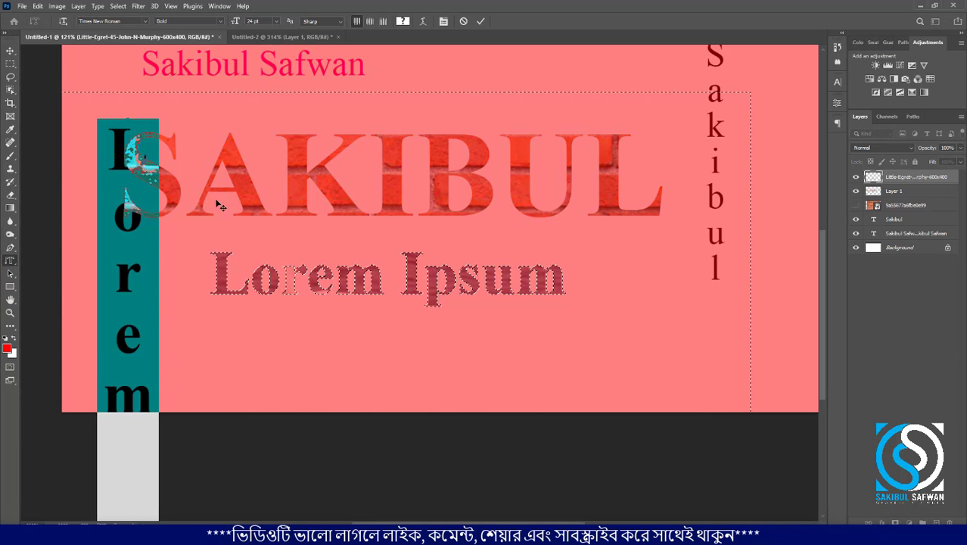
Set 48 pt leading in the Character panel and commit the vertical Lorem mask
{"action": "left_click", "coordinate": [837, 81]}
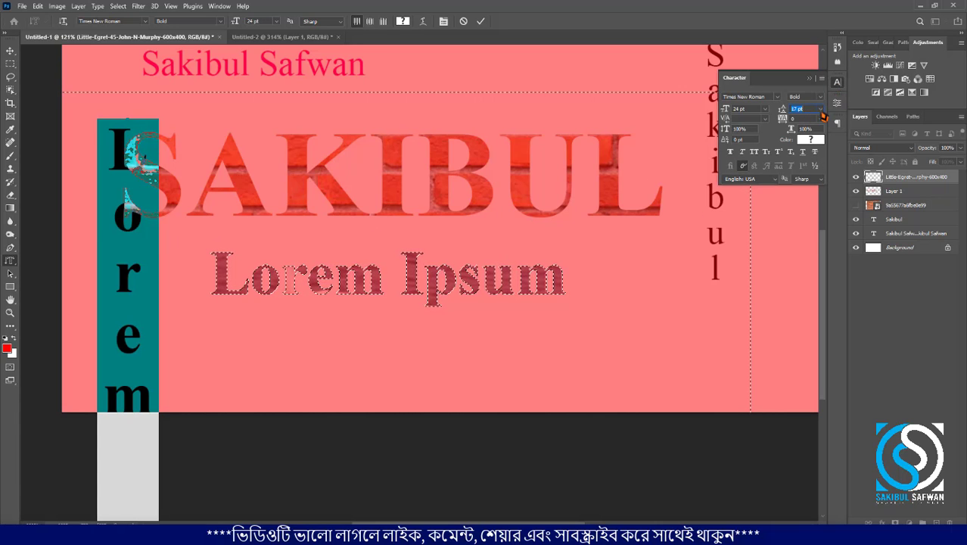
{"action": "left_click", "coordinate": [820, 109]}
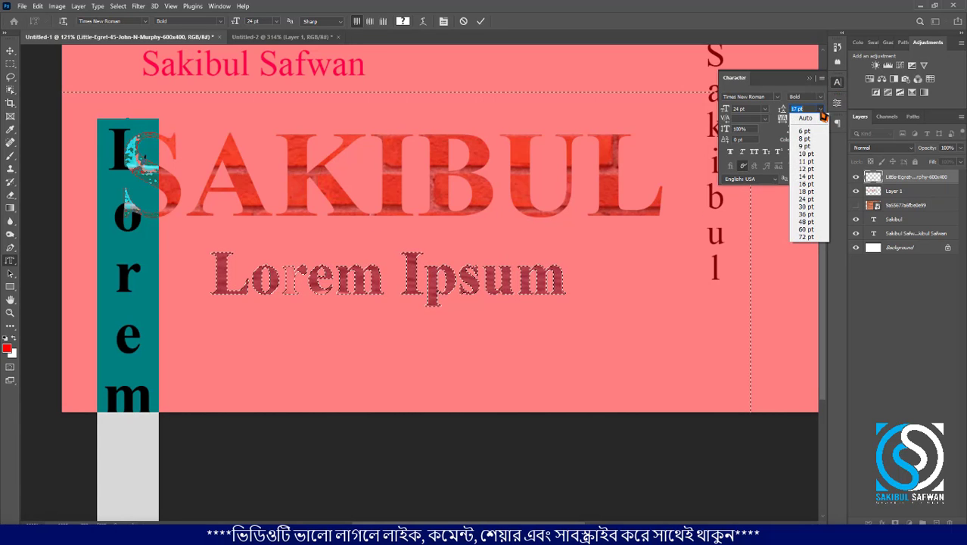
{"action": "left_click", "coordinate": [808, 222]}
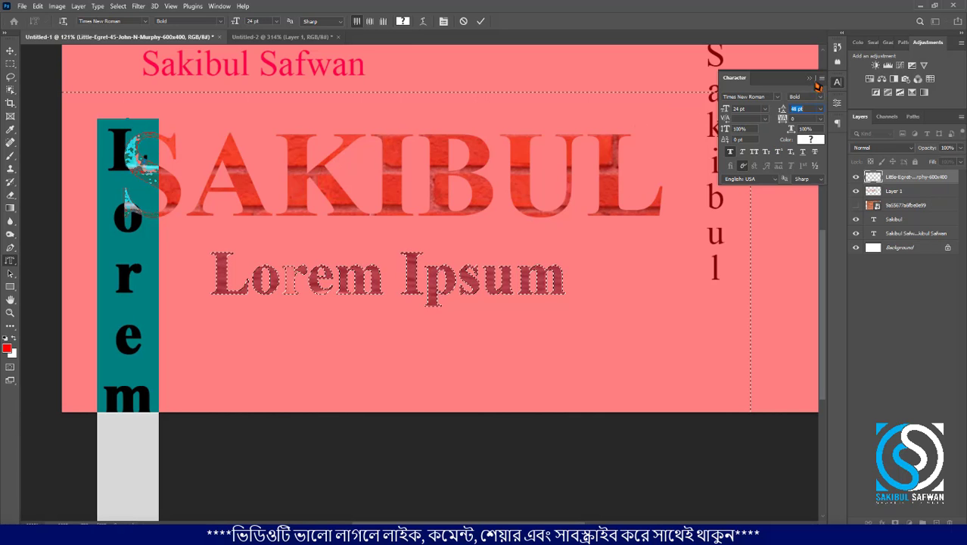
{"action": "left_click", "coordinate": [810, 79]}
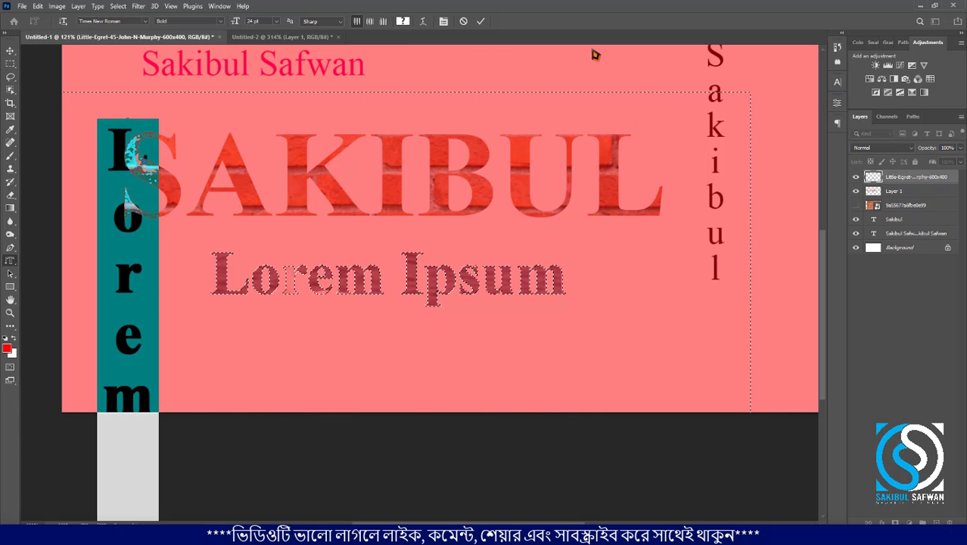
{"action": "left_click", "coordinate": [479, 24]}
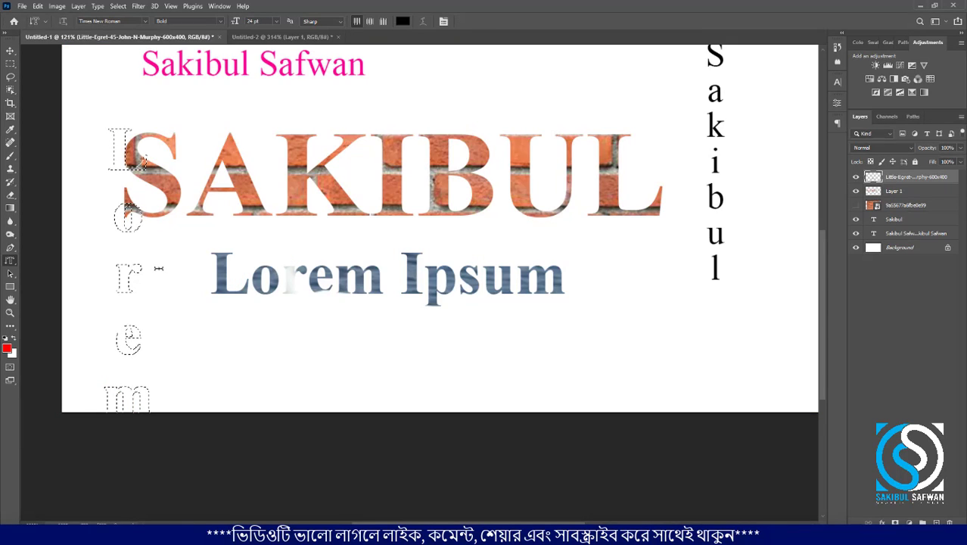
{"action": "scroll", "coordinate": [549, 255], "scroll_direction": "up", "scroll_amount": 3}
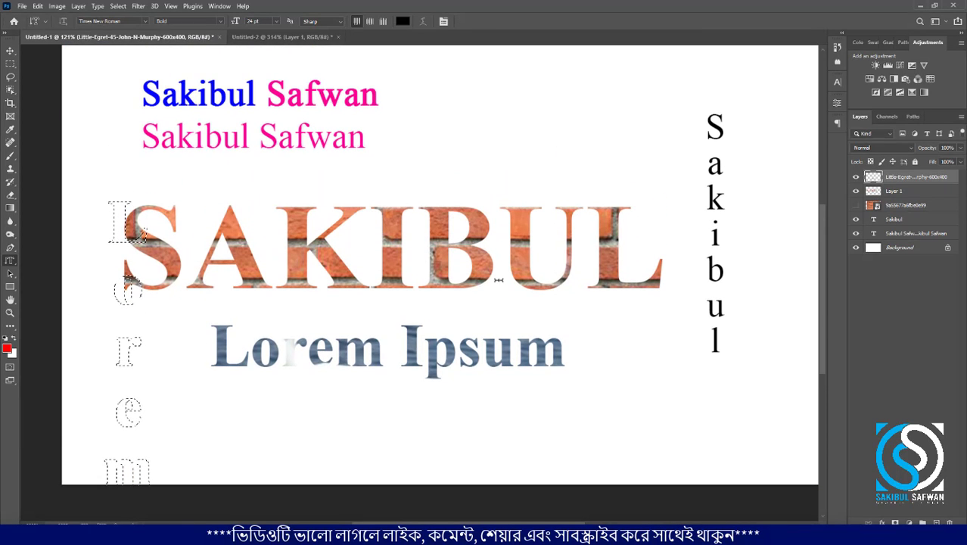